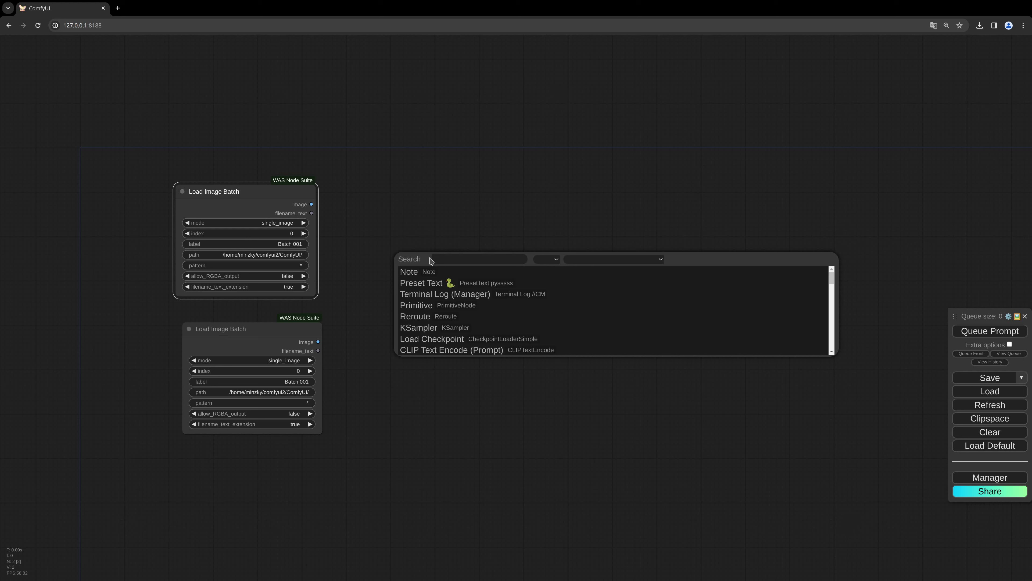
- Add a Batch Images node fed by the upper Load Image Batch on image1 and the lower one on image2
{"action": "type", "text": "batch"}
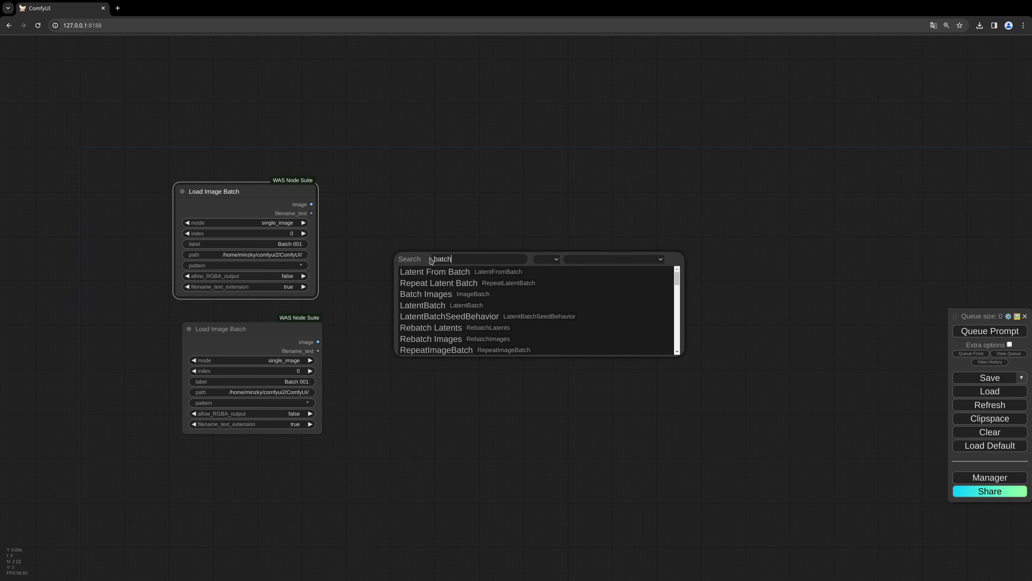
{"action": "left_click", "coordinate": [448, 294]}
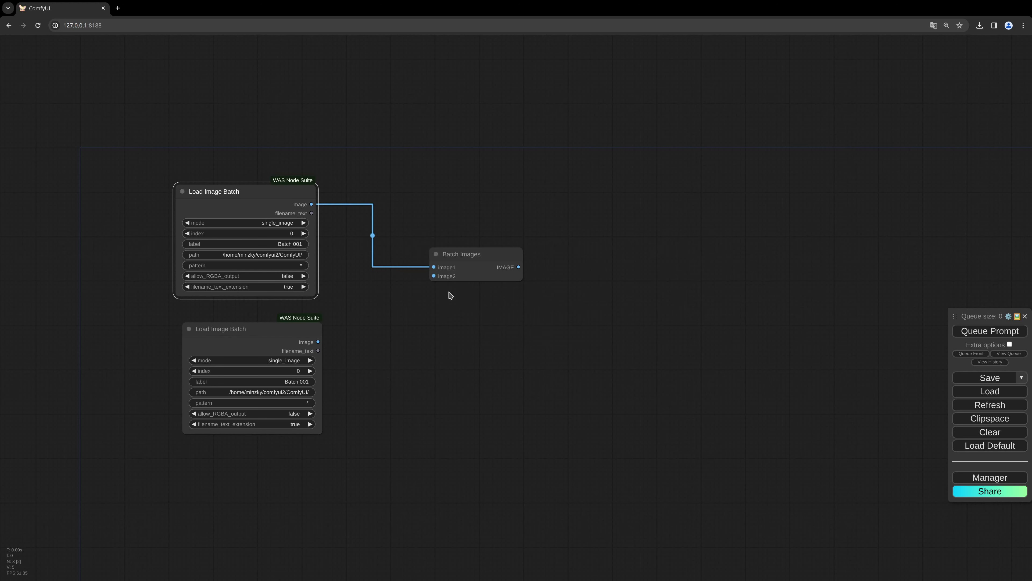
{"action": "left_click_drag", "start_coordinate": [320, 342], "coordinate": [433, 277]}
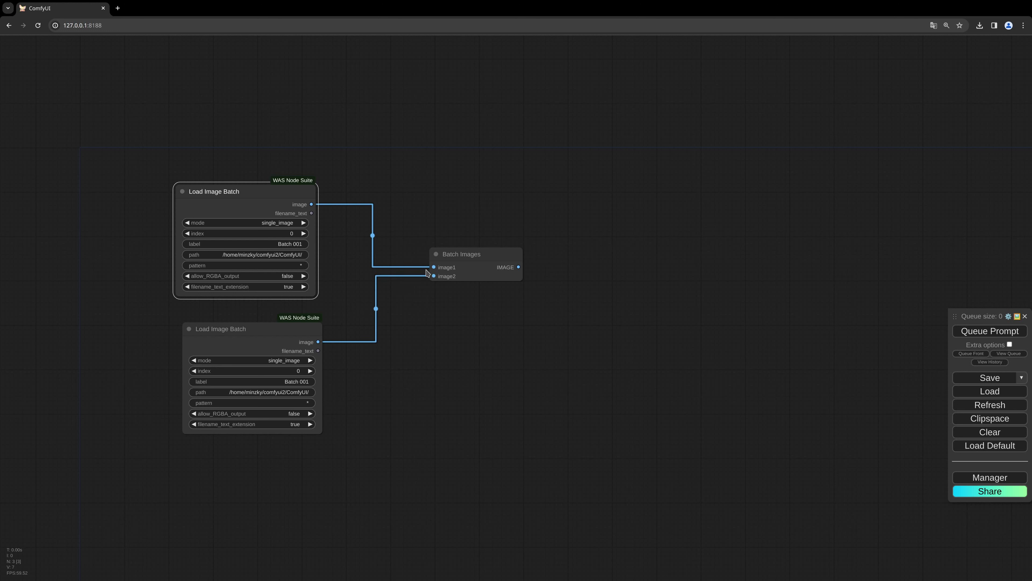
{"action": "left_click_drag", "start_coordinate": [472, 260], "coordinate": [476, 258]}
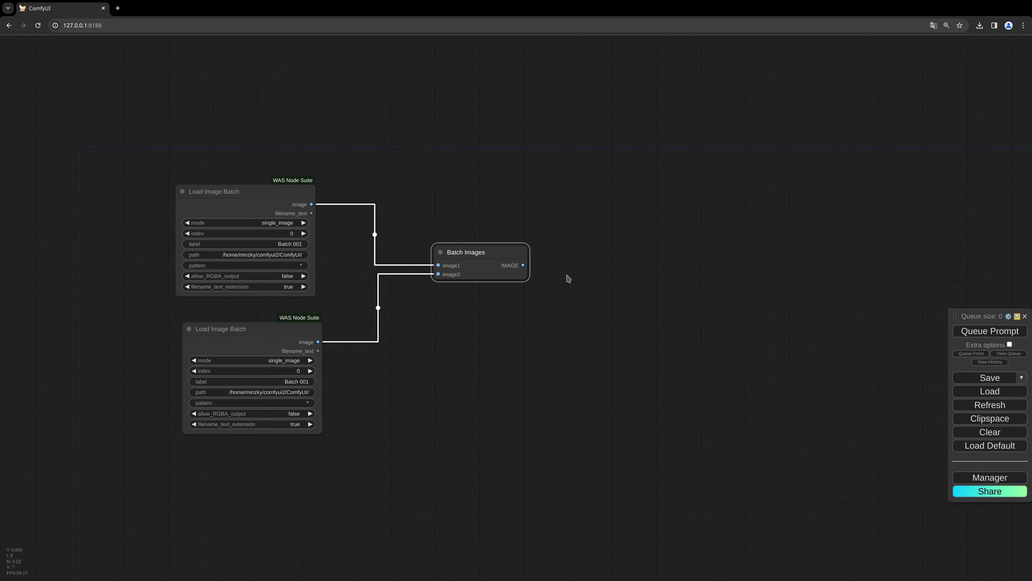
- Add a RIFE VFI node beside Batch Images and connect the Batch Images output to its frames input
{"action": "mouse_move", "coordinate": [567, 282]}
{"action": "left_mouse_down"}
{"action": "mouse_move", "coordinate": [499, 294]}
{"action": "mouse_move", "coordinate": [567, 271]}
{"action": "left_mouse_up"}
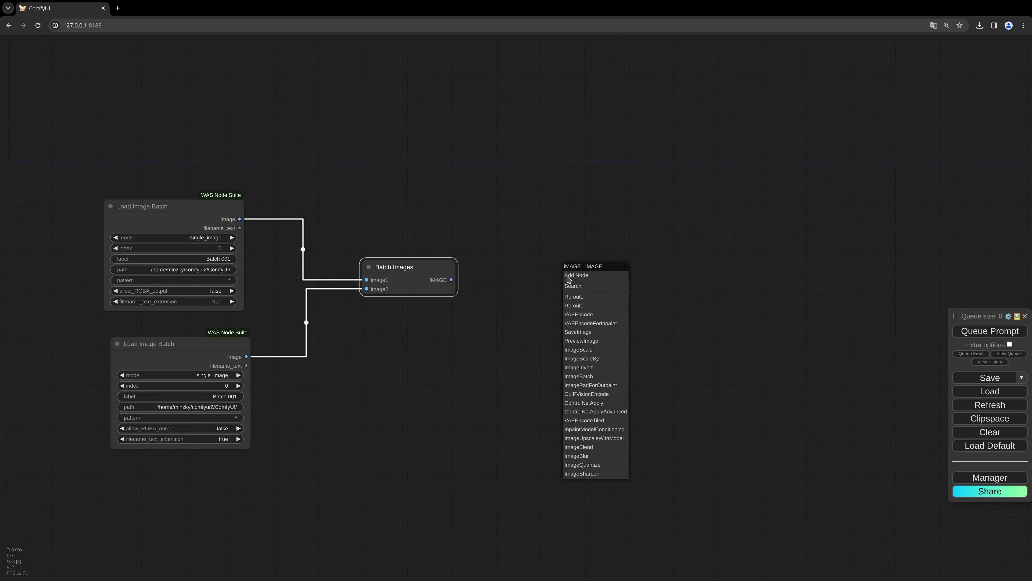
{"action": "left_click", "coordinate": [571, 272]}
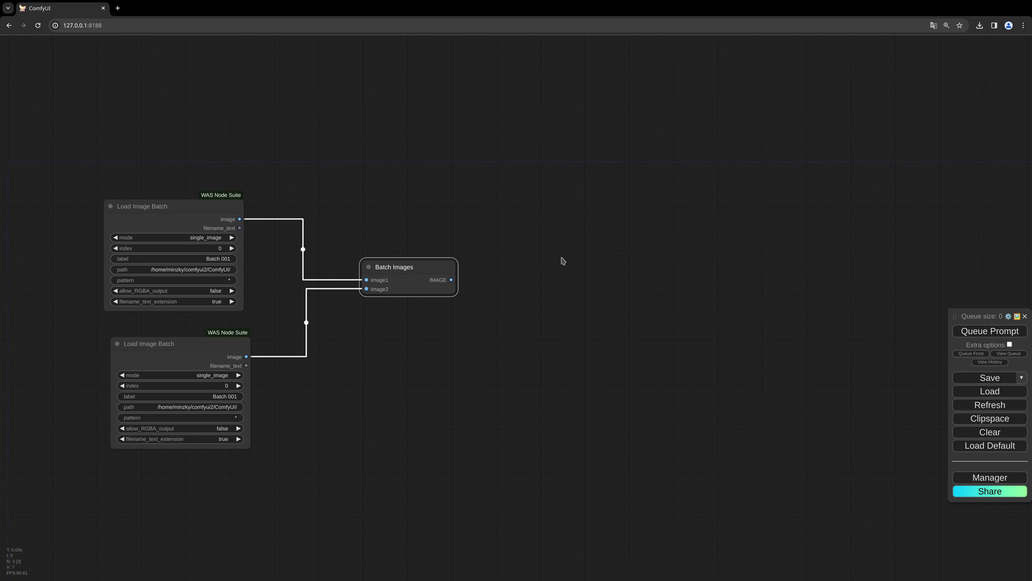
{"action": "double_click", "coordinate": [483, 271]}
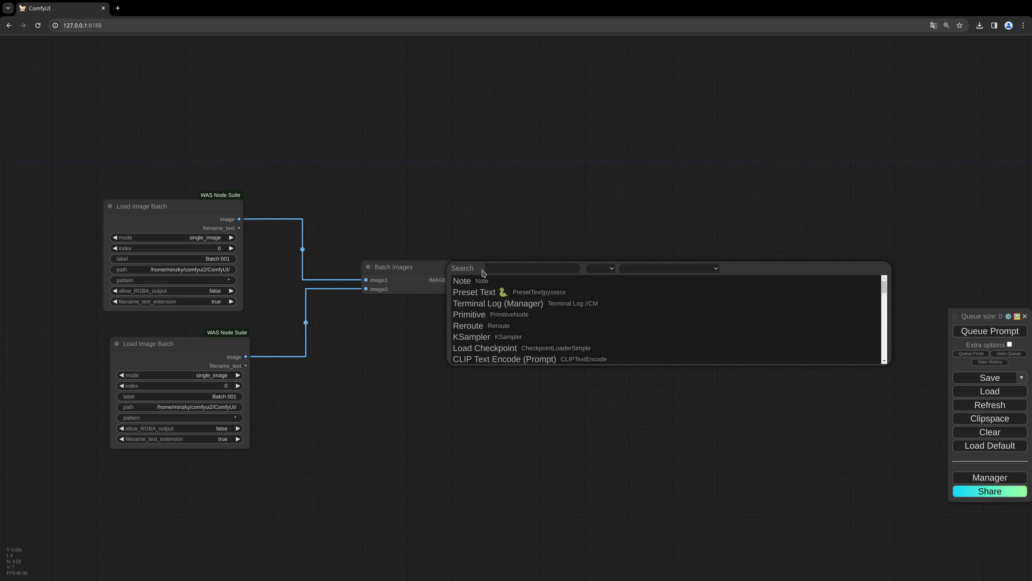
{"action": "type", "text": "rife"}
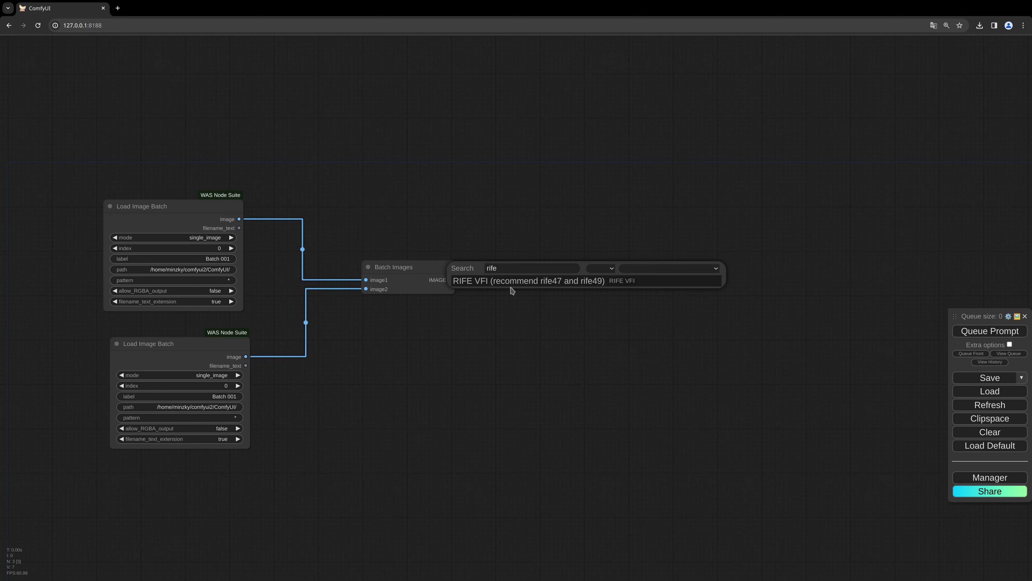
{"action": "left_click", "coordinate": [510, 285]}
{"action": "left_click_drag", "start_coordinate": [450, 280], "coordinate": [487, 277]}
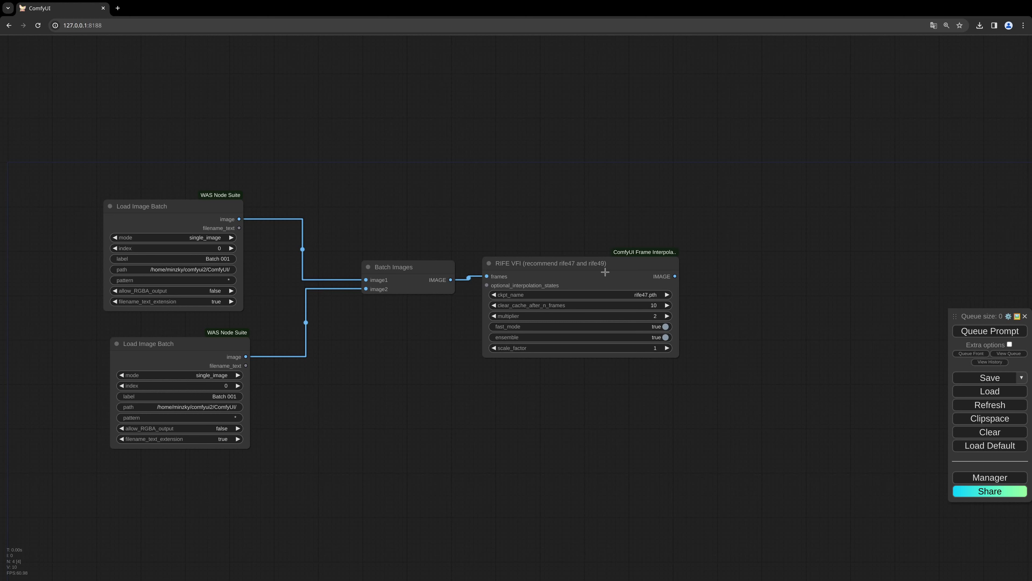
{"action": "scroll", "coordinate": [594, 275], "scroll_direction": "right", "scroll_amount": 3}
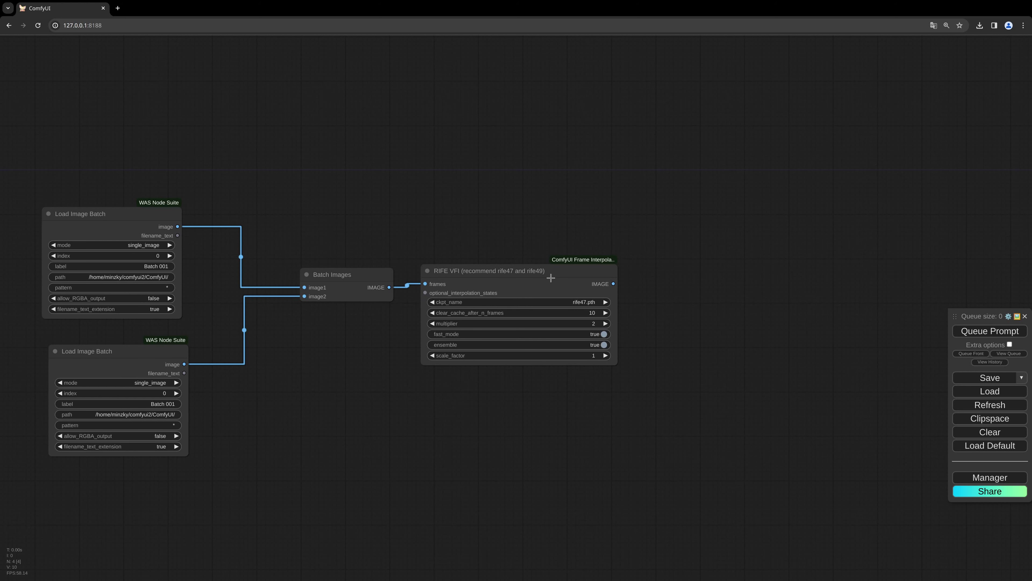
{"action": "left_click_drag", "start_coordinate": [551, 270], "coordinate": [578, 259]}
- Add the WAS Suite Image Save node beside RIFE VFI and connect the RIFE VFI image output to its images input
{"action": "left_click_drag", "start_coordinate": [710, 219], "coordinate": [677, 224]}
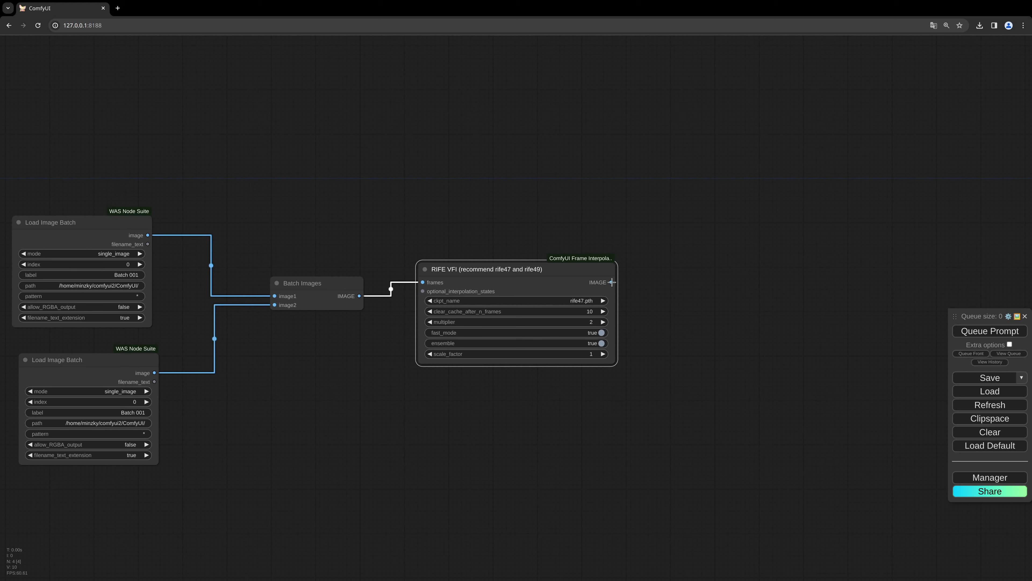
{"action": "right_click", "coordinate": [680, 242]}
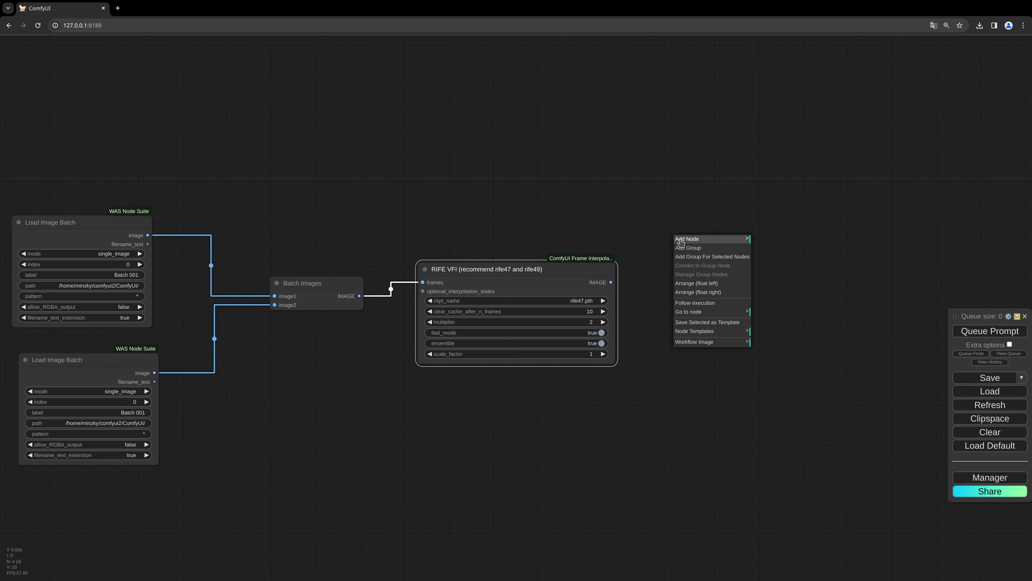
{"action": "left_click", "coordinate": [680, 243]}
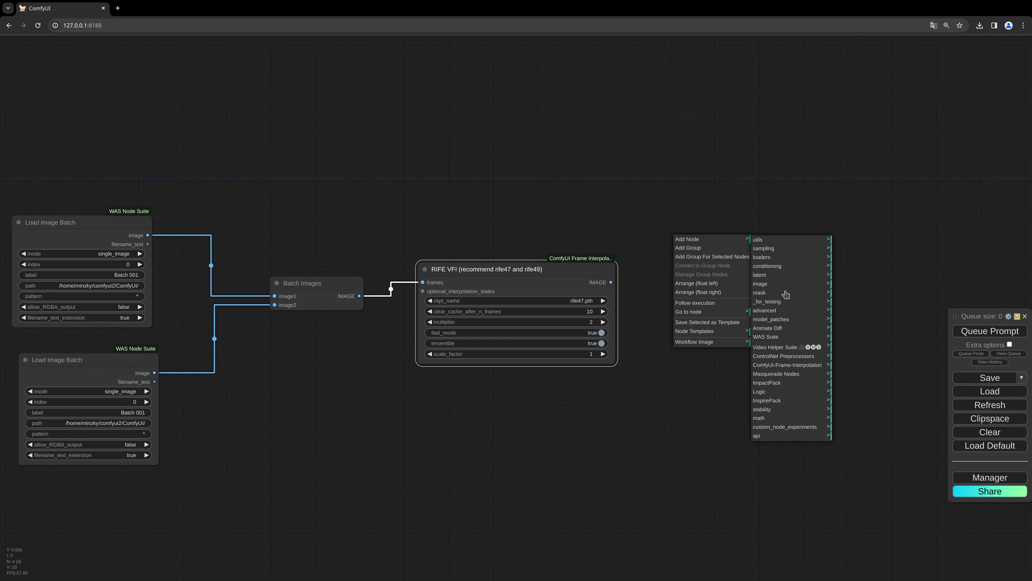
{"action": "left_click", "coordinate": [783, 337]}
{"action": "left_click", "coordinate": [854, 266]}
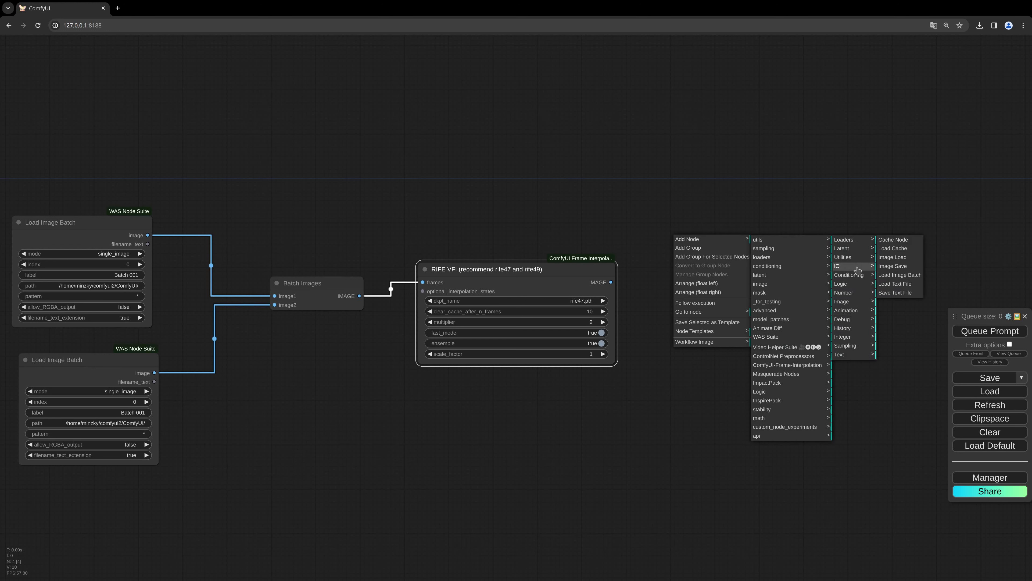
{"action": "left_click", "coordinate": [897, 267]}
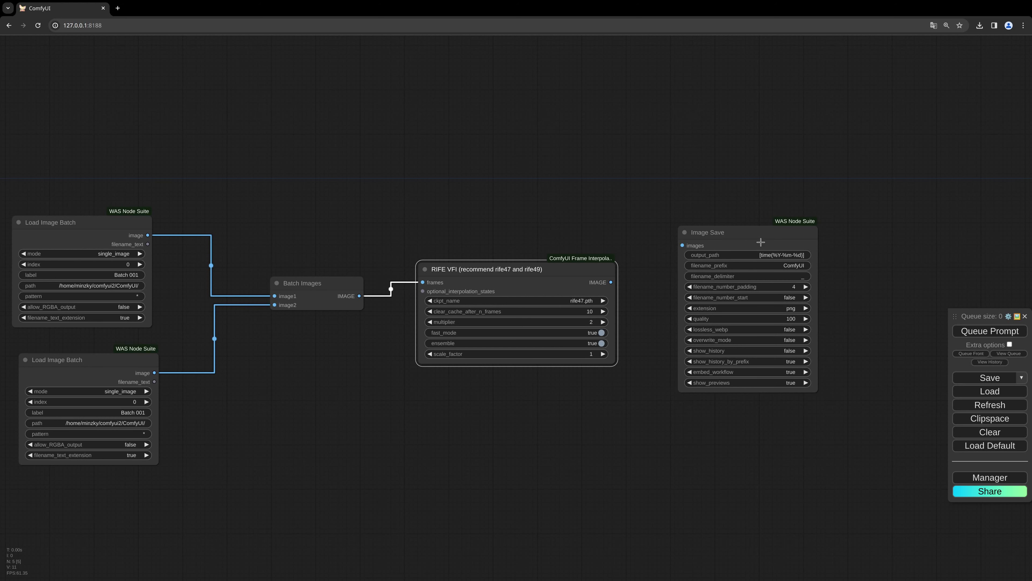
{"action": "left_click", "coordinate": [738, 260]}
{"action": "left_click_drag", "start_coordinate": [611, 282], "coordinate": [693, 258]}
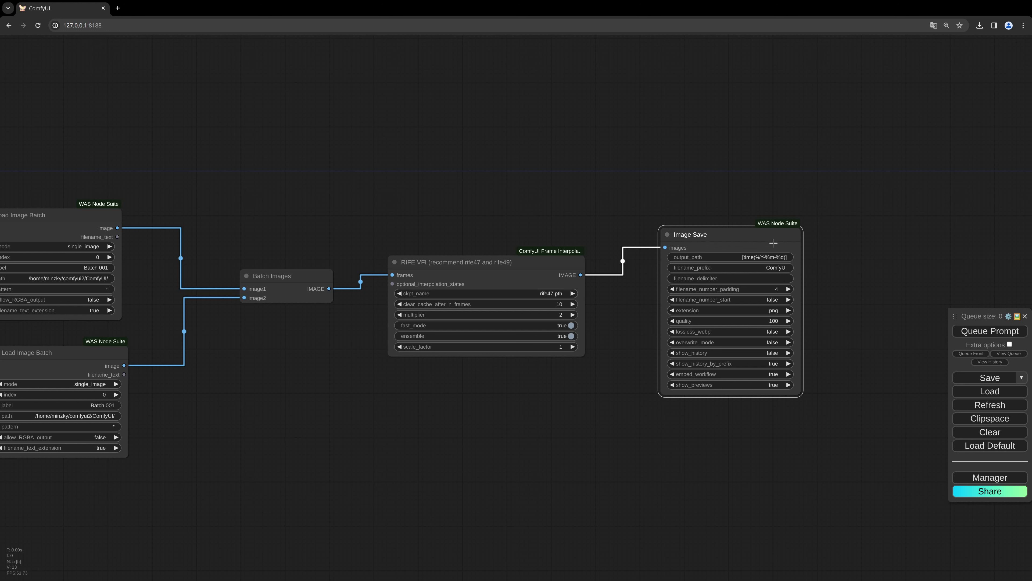
{"action": "left_click_drag", "start_coordinate": [770, 239], "coordinate": [800, 222]}
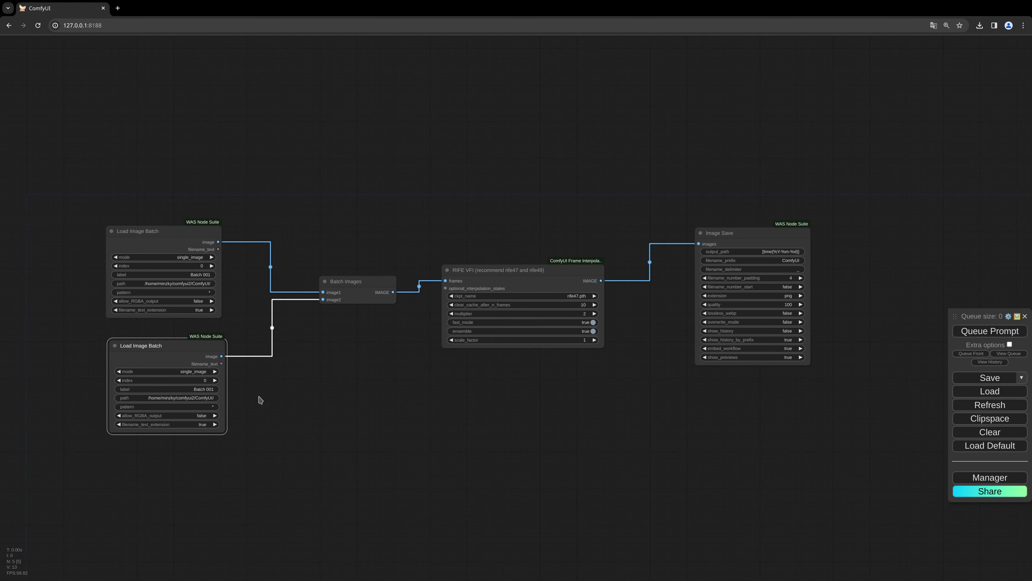
- Set the lower Load Image Batch node's index to 1 and reposition the node just beneath the upper loader
{"action": "scroll", "coordinate": [264, 384], "scroll_direction": "down", "scroll_amount": 1}
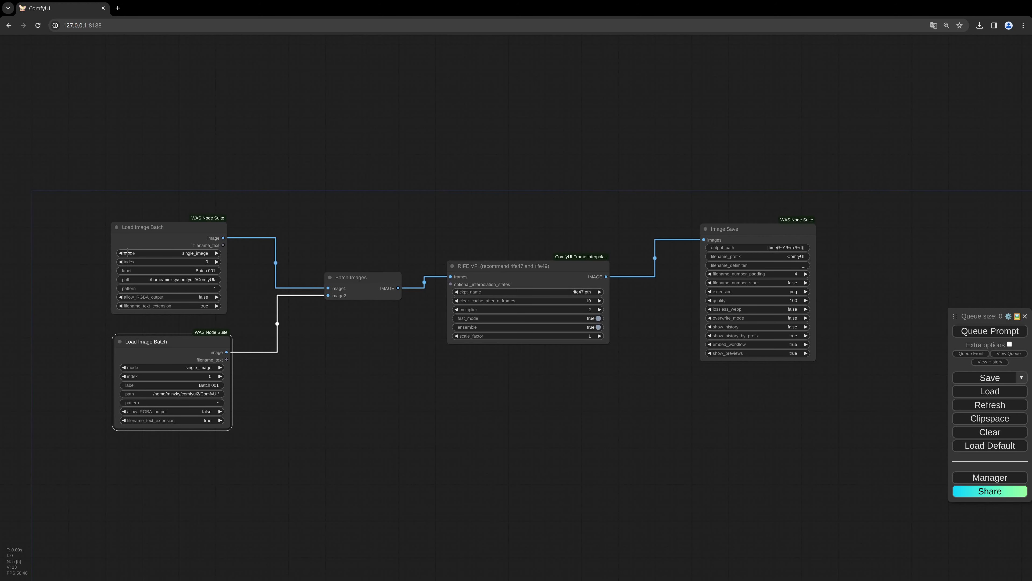
{"action": "left_click", "coordinate": [140, 238]}
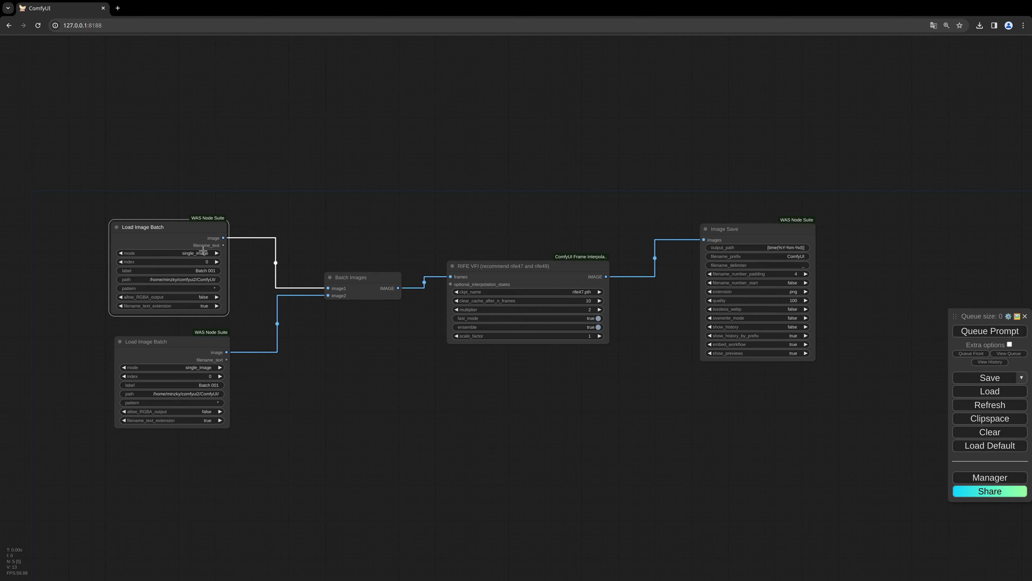
{"action": "left_click_drag", "start_coordinate": [242, 334], "coordinate": [238, 327]}
{"action": "left_click_drag", "start_coordinate": [253, 397], "coordinate": [252, 392]}
{"action": "left_click", "coordinate": [181, 336]}
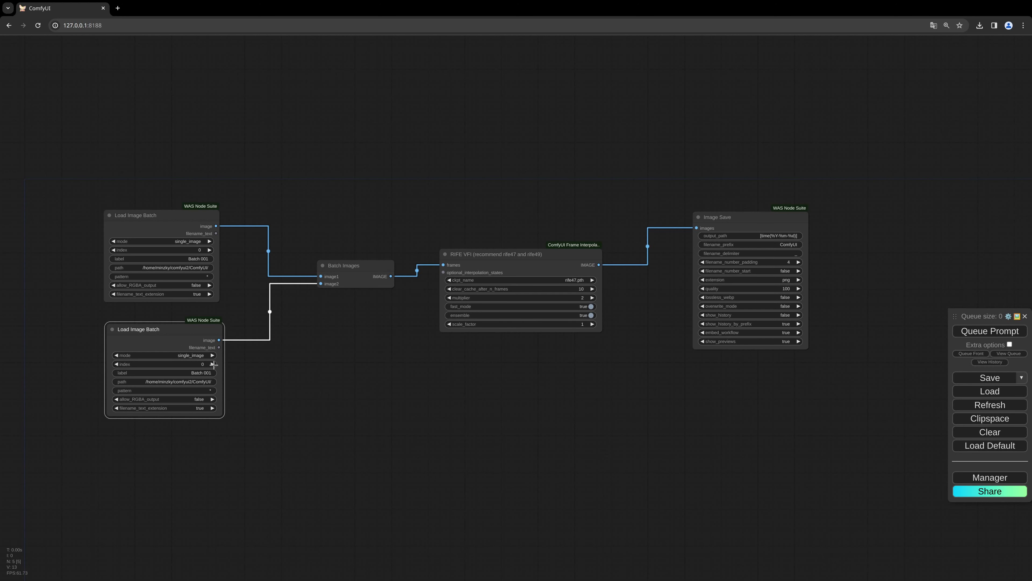
{"action": "left_click", "coordinate": [212, 364]}
{"action": "left_click_drag", "start_coordinate": [194, 329], "coordinate": [194, 325]}
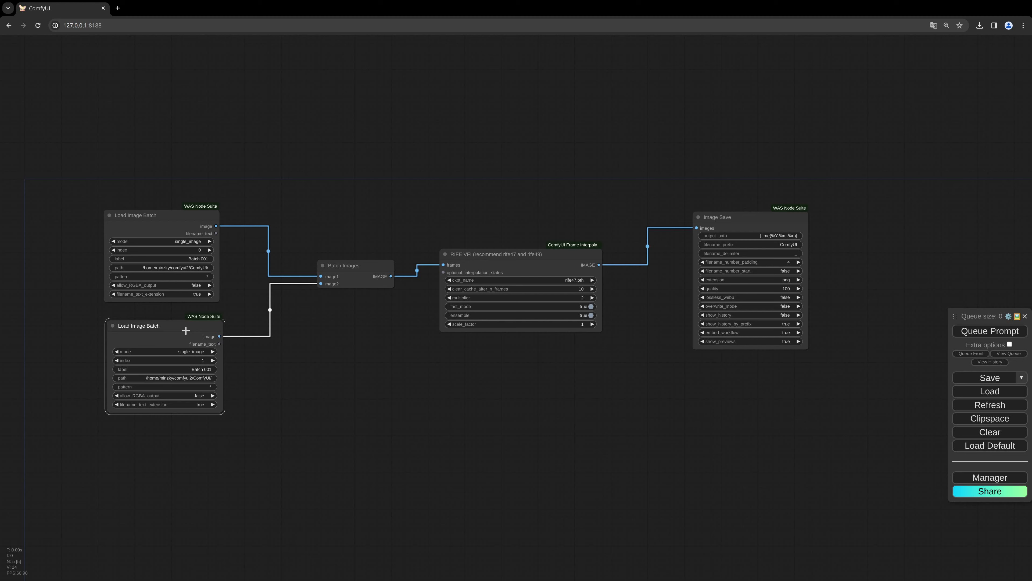
{"action": "left_click_drag", "start_coordinate": [185, 331], "coordinate": [184, 330]}
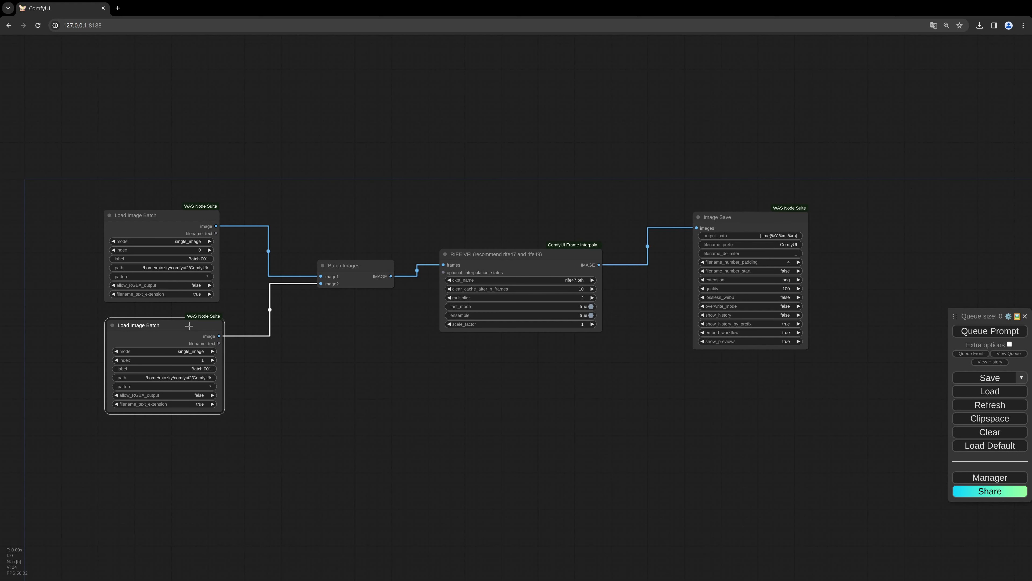
{"action": "left_click_drag", "start_coordinate": [189, 325], "coordinate": [185, 321]}
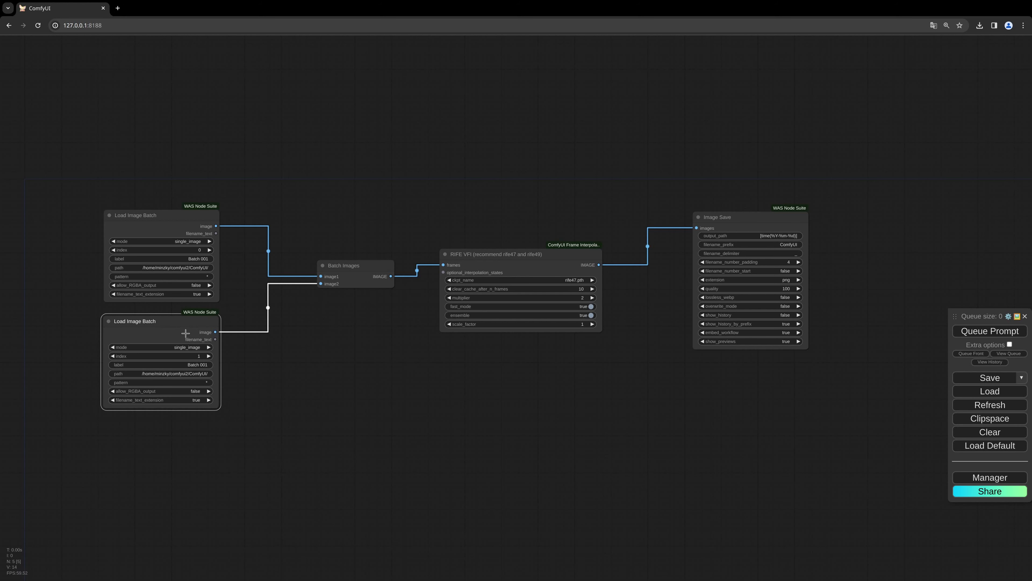
{"action": "left_click_drag", "start_coordinate": [178, 324], "coordinate": [184, 326]}
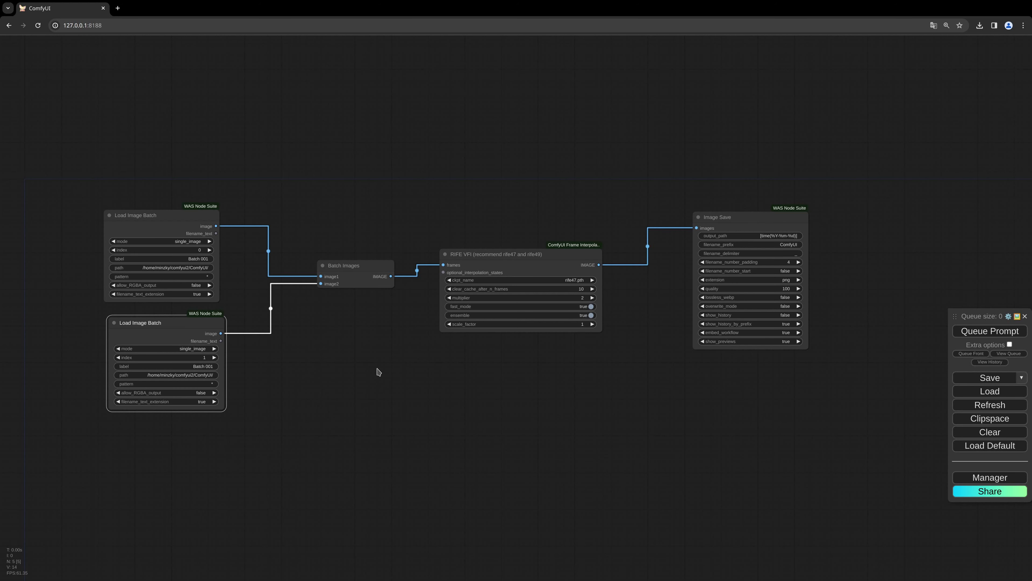
- Queue the prompt to generate and save the interpolated frames from the two loaded images
{"action": "left_click_drag", "start_coordinate": [515, 380], "coordinate": [516, 387]}
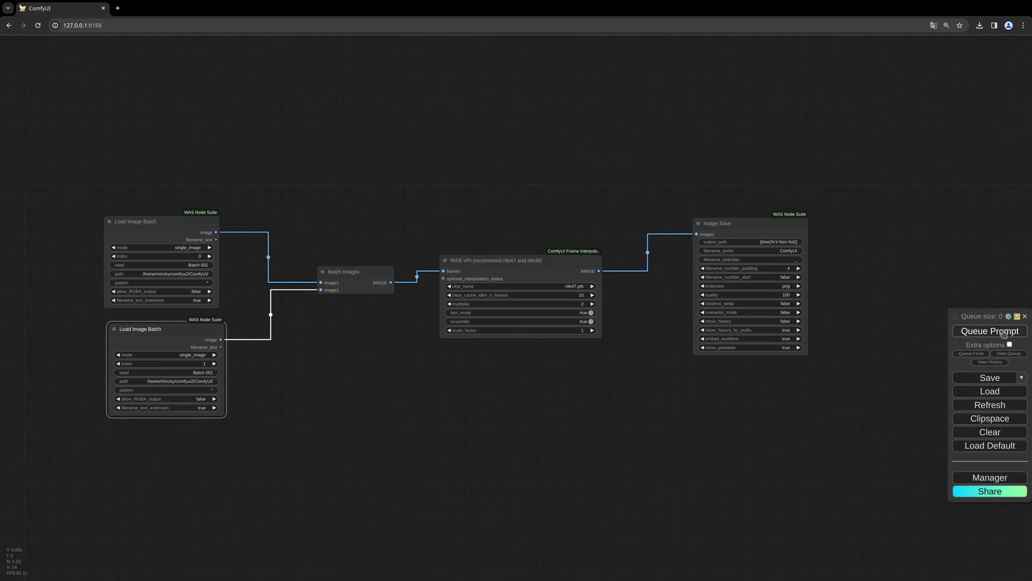
{"action": "left_click", "coordinate": [990, 331]}
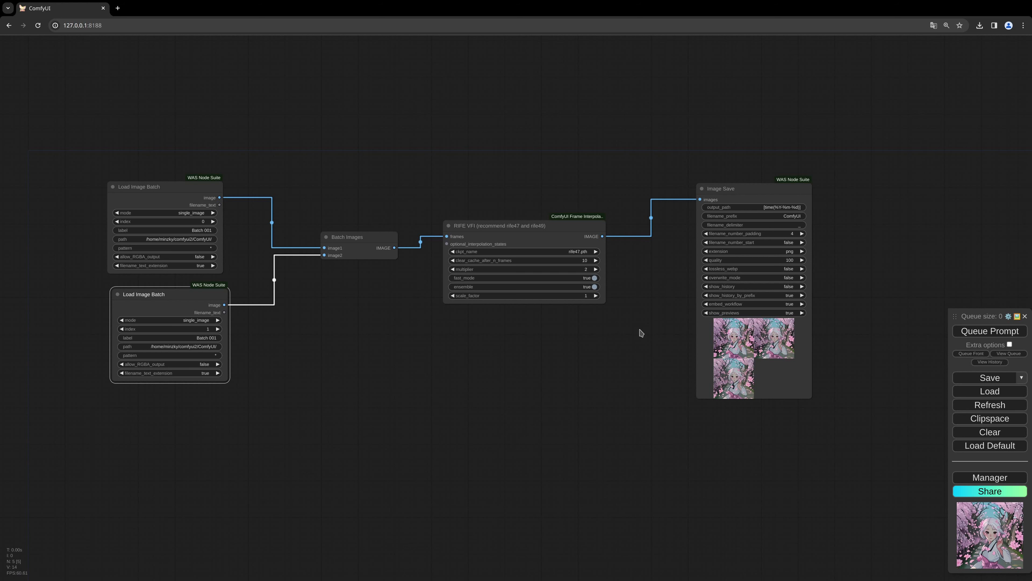
{"action": "scroll", "coordinate": [610, 342], "scroll_direction": "up", "scroll_amount": 3}
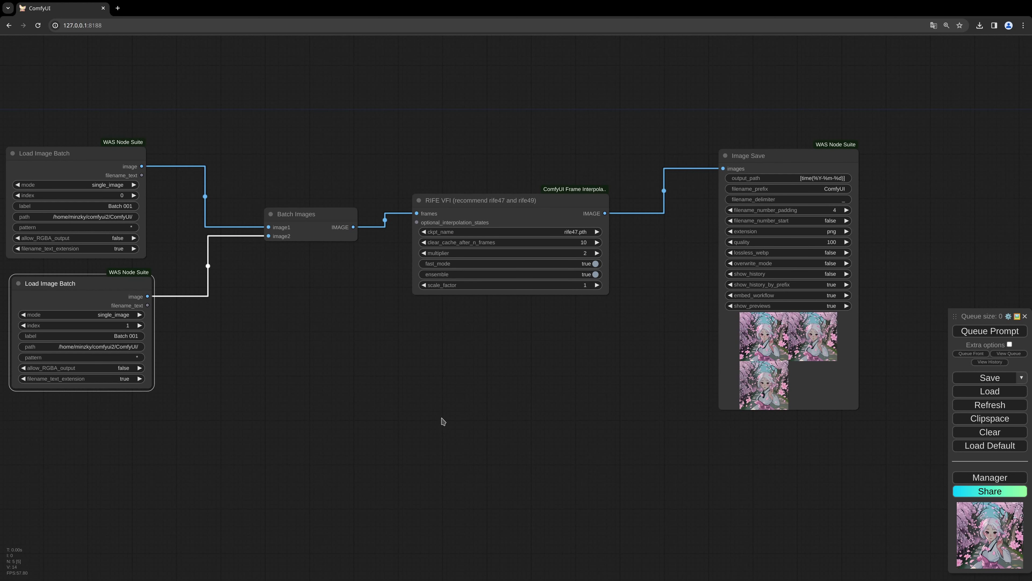
- Set the RIFE VFI multiplier to 10 and queue the prompt again
{"action": "left_click", "coordinate": [557, 217]}
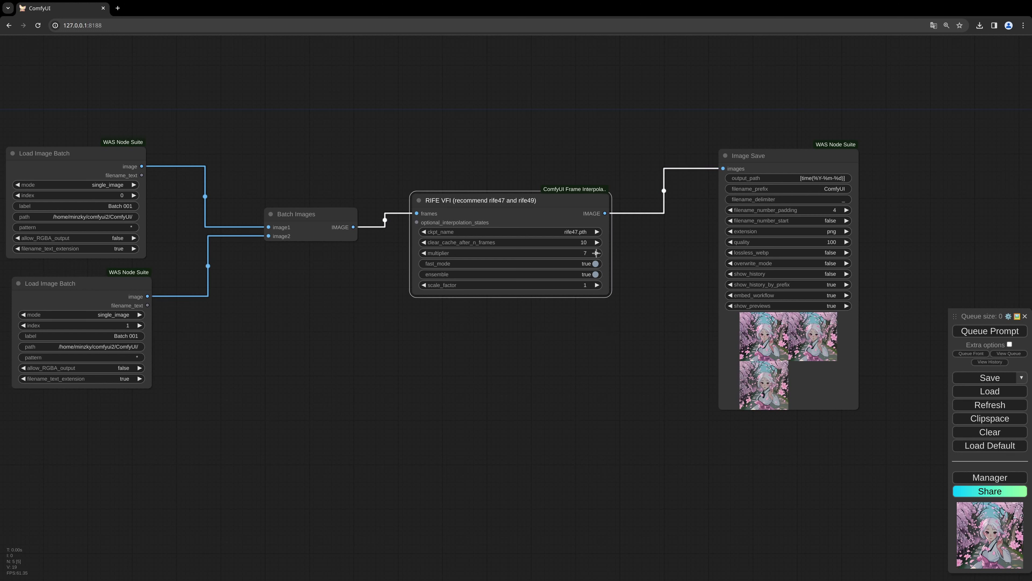
{"action": "left_click", "coordinate": [596, 253]}
{"action": "left_click", "coordinate": [597, 253]}
{"action": "left_click", "coordinate": [596, 253]}
{"action": "key", "text": "ctrl+Return"}
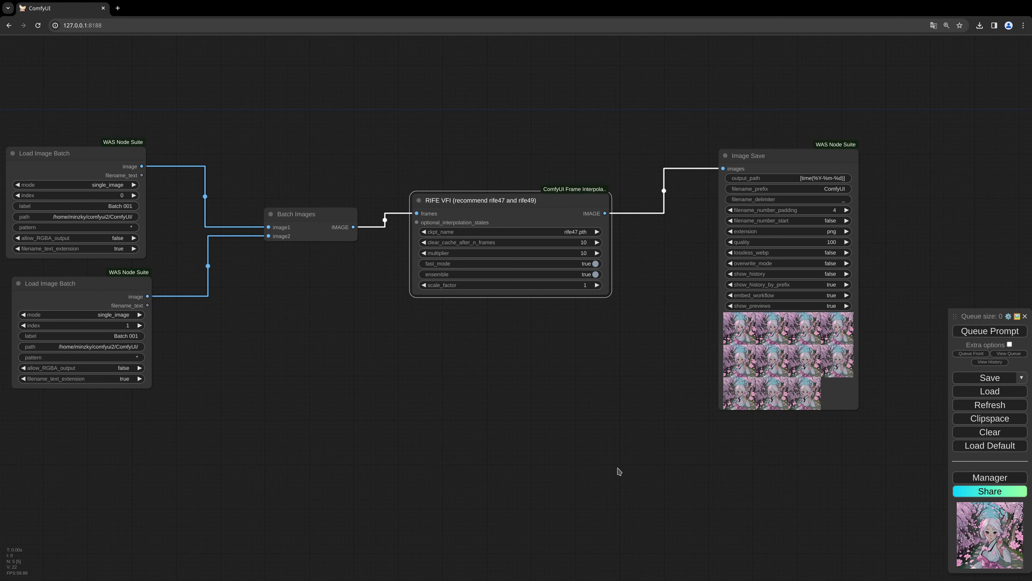
{"action": "left_click_drag", "start_coordinate": [592, 446], "coordinate": [610, 452]}
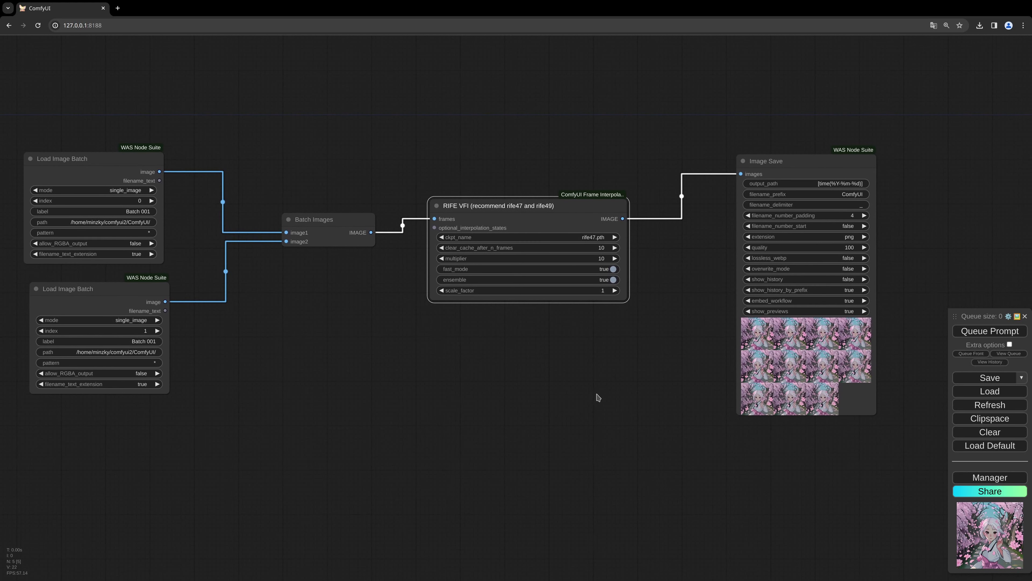
{"action": "left_click_drag", "start_coordinate": [598, 397], "coordinate": [643, 406]}
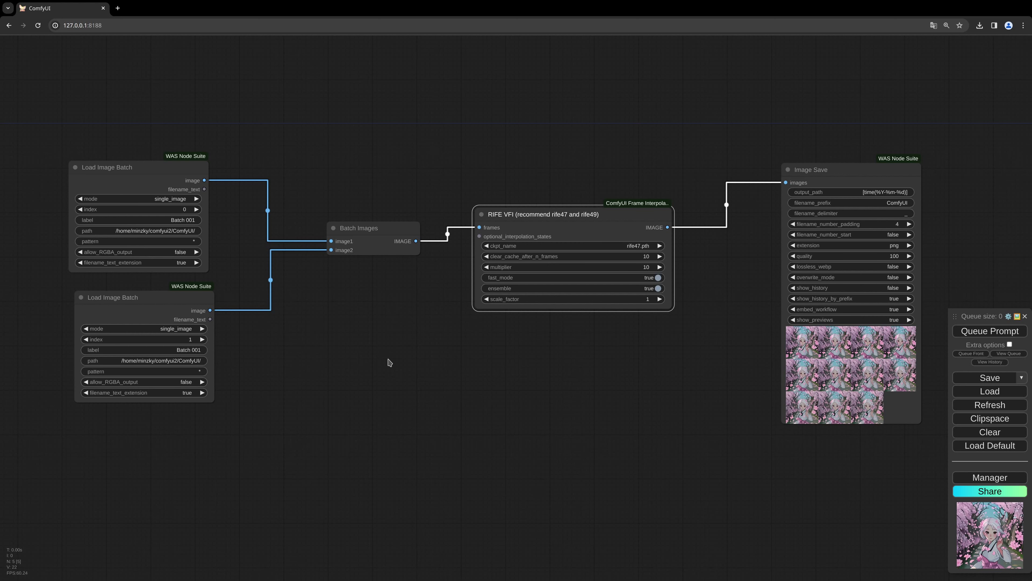
{"action": "scroll", "coordinate": [352, 363], "scroll_direction": "down", "scroll_amount": 2}
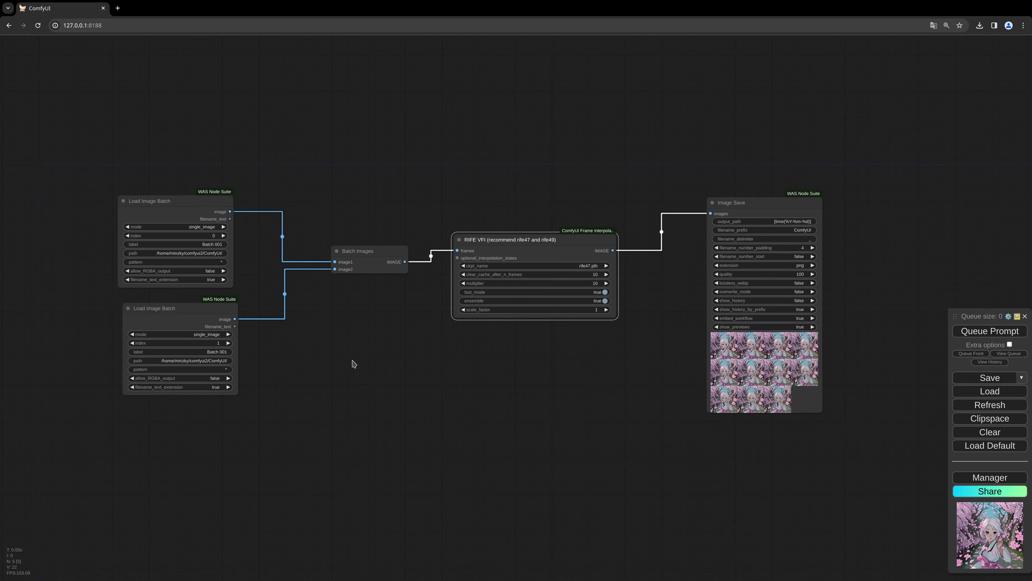
{"action": "left_click_drag", "start_coordinate": [350, 362], "coordinate": [448, 397]}
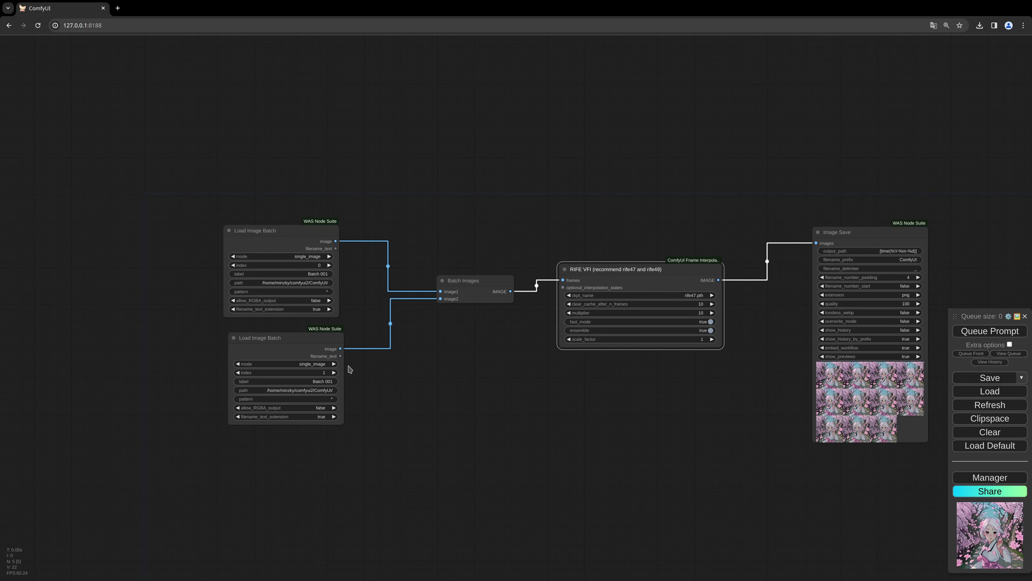
{"action": "scroll", "coordinate": [351, 369], "scroll_direction": "up", "scroll_amount": 1}
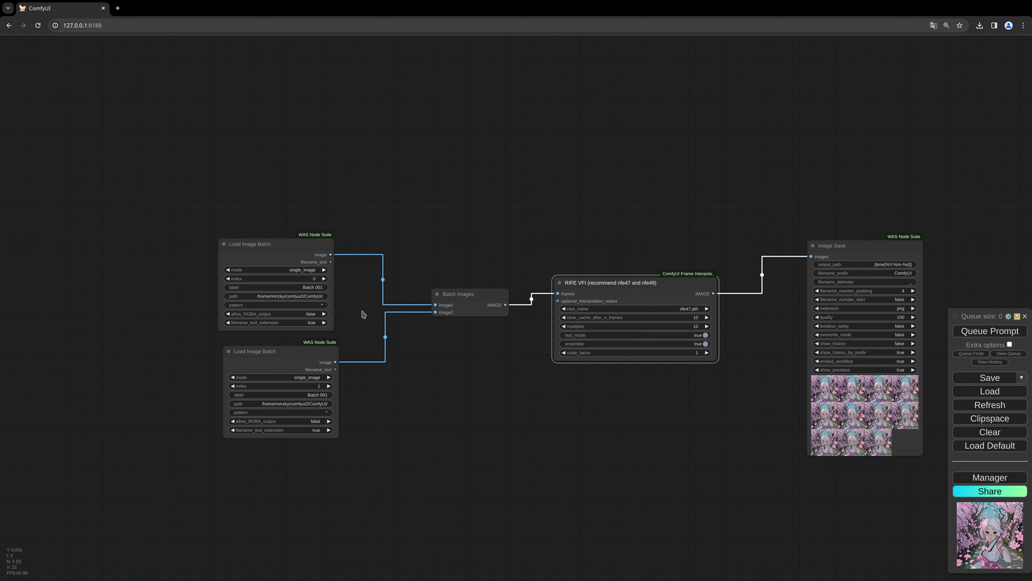
{"action": "scroll", "coordinate": [357, 305], "scroll_direction": "down", "scroll_amount": 1}
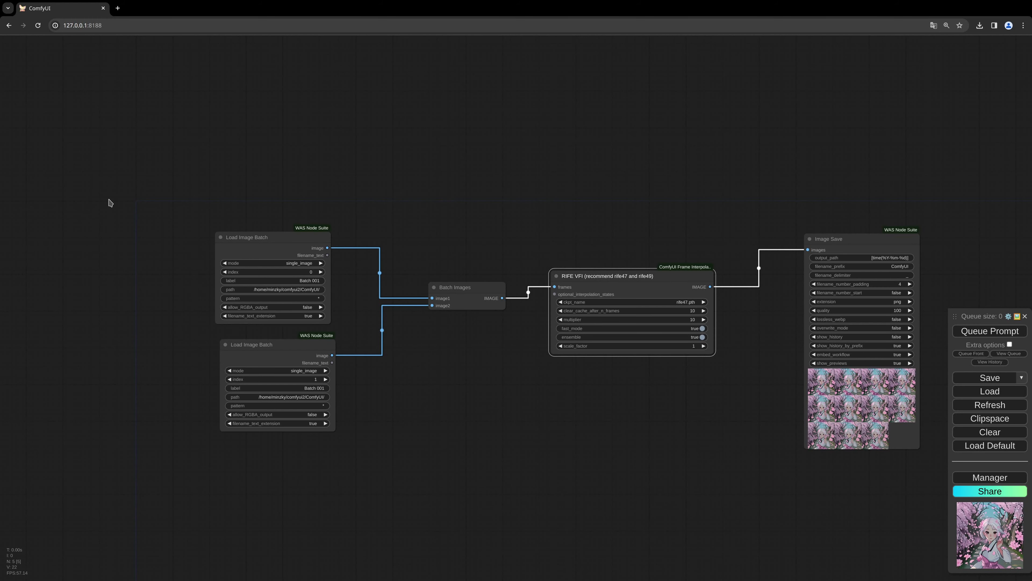
- Add a Masquerade Incrementer node in the empty space beside the upper Load Image Batch node
{"action": "left_click", "coordinate": [96, 211]}
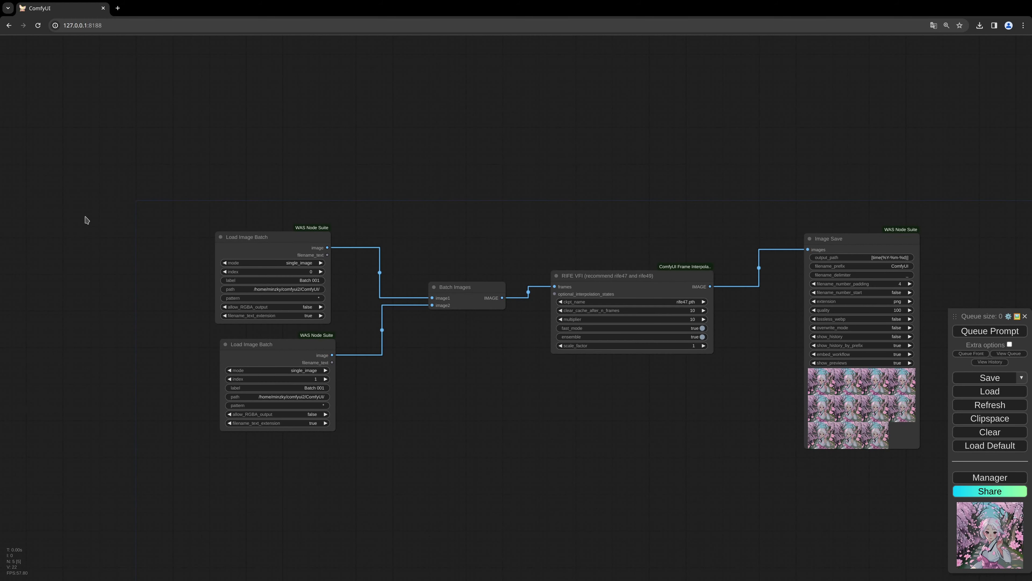
{"action": "double_click", "coordinate": [86, 220]}
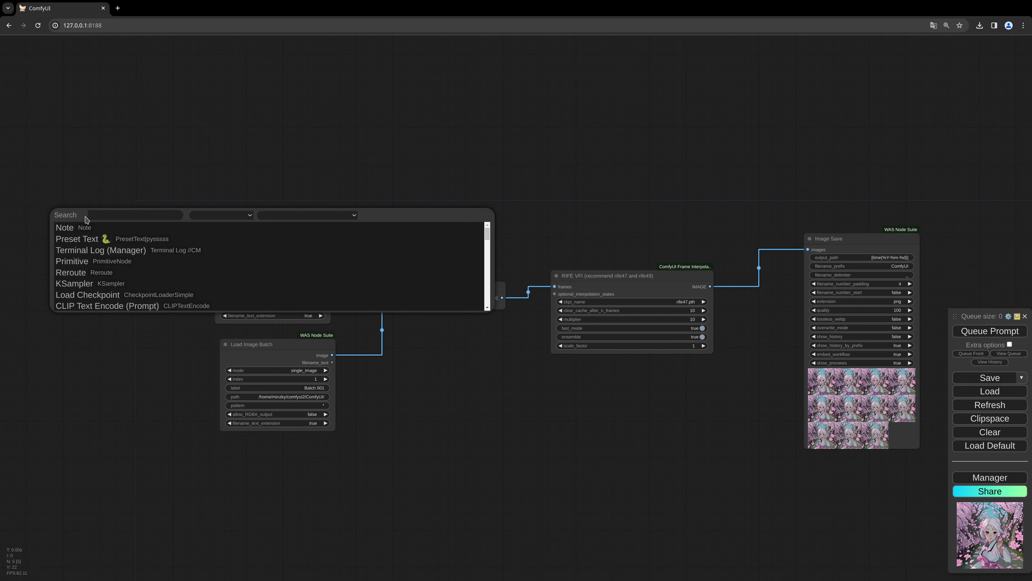
{"action": "type", "text": "increme"}
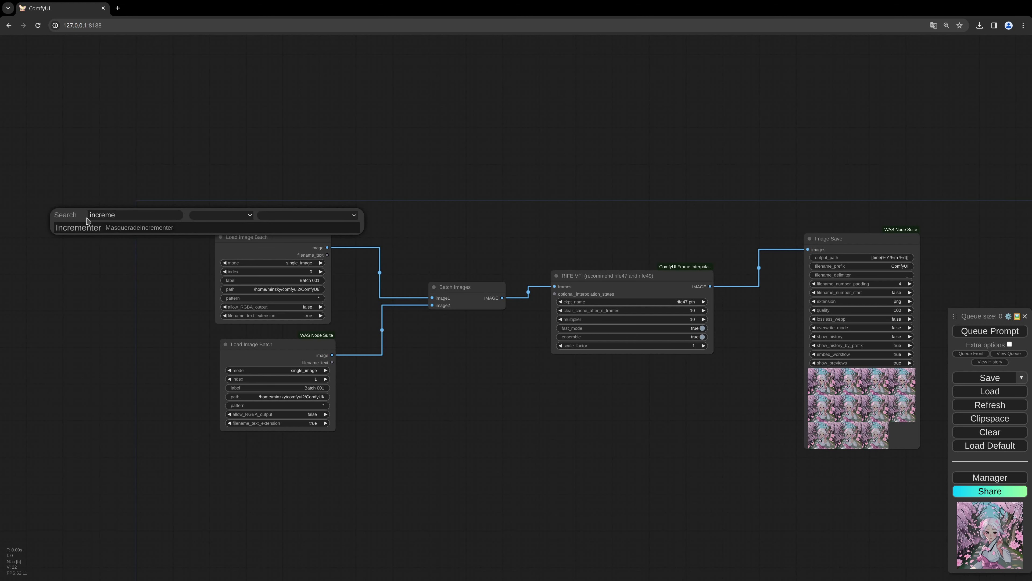
{"action": "left_click", "coordinate": [89, 227]}
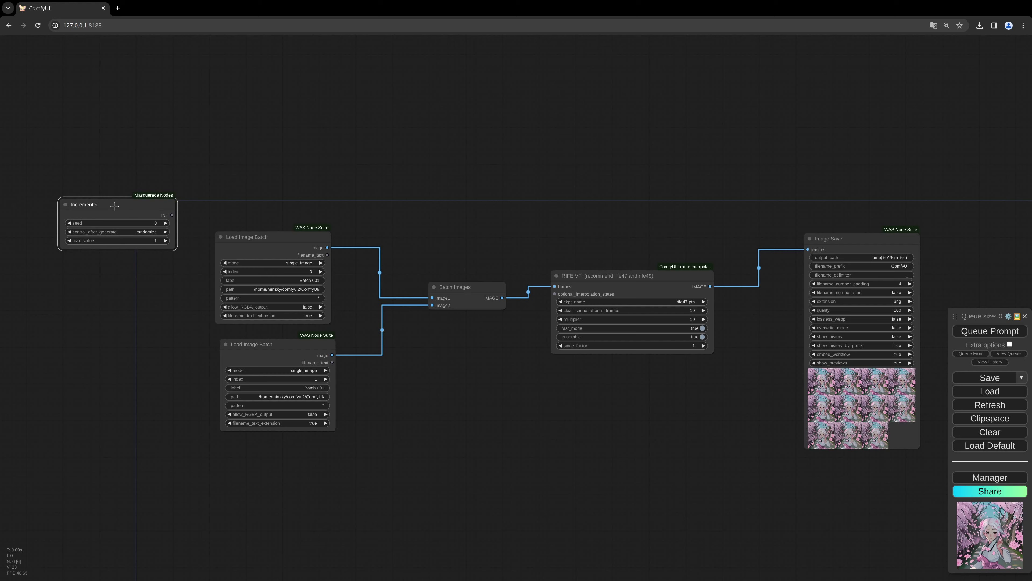
{"action": "left_click_drag", "start_coordinate": [114, 206], "coordinate": [113, 205]}
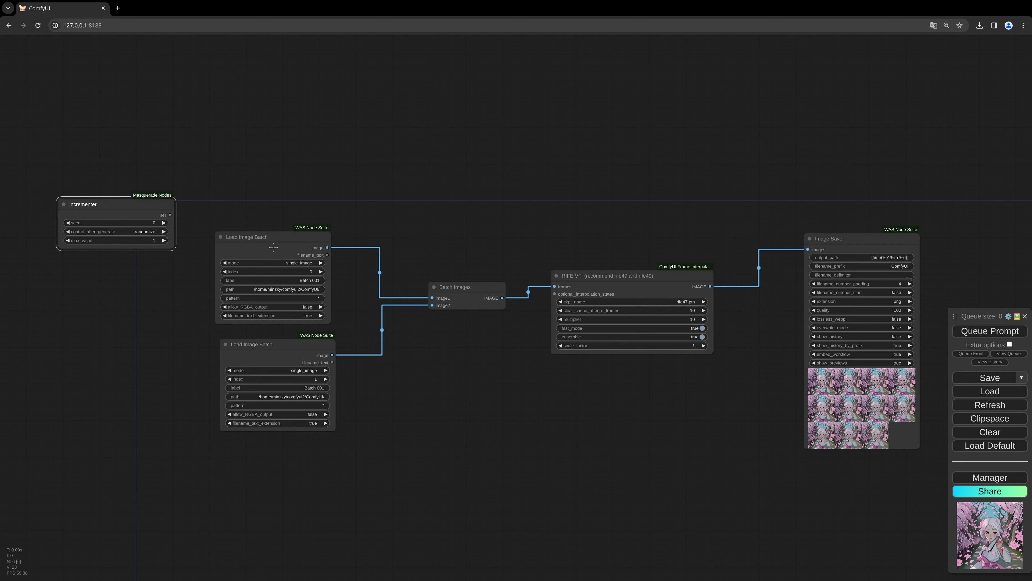
- Widen the gap between the Incrementer and the image loaders, and set the Incrementer's control_after_generate to increment
{"action": "left_click_drag", "start_coordinate": [274, 248], "coordinate": [279, 247]}
{"action": "left_click", "coordinate": [290, 345]}
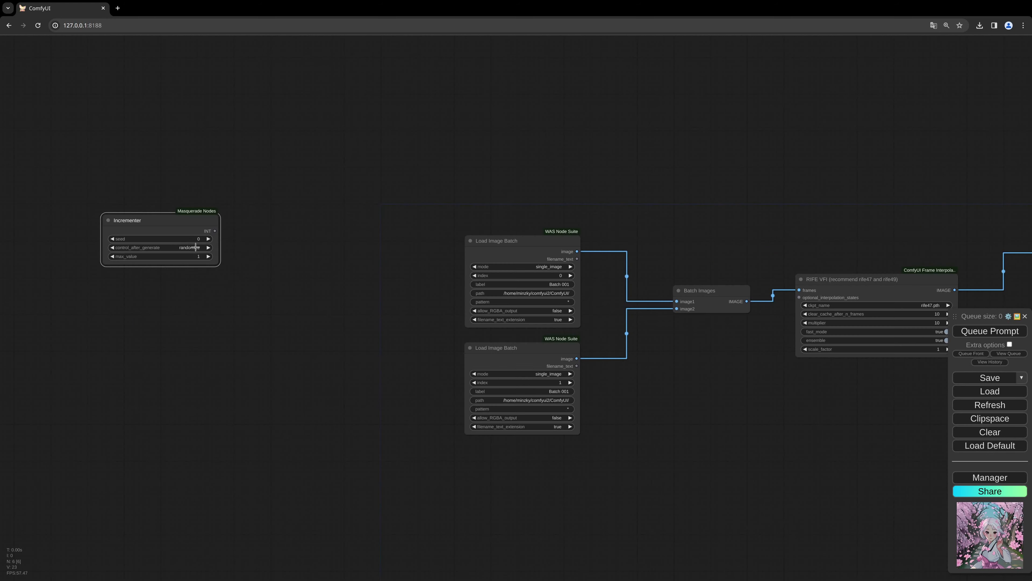
{"action": "left_click", "coordinate": [194, 247]}
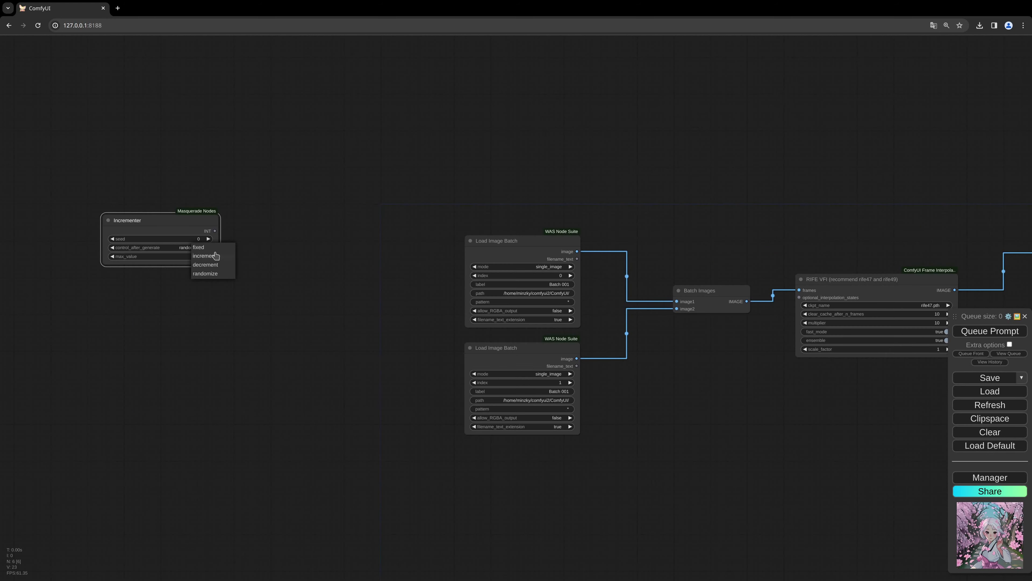
{"action": "left_click", "coordinate": [222, 257]}
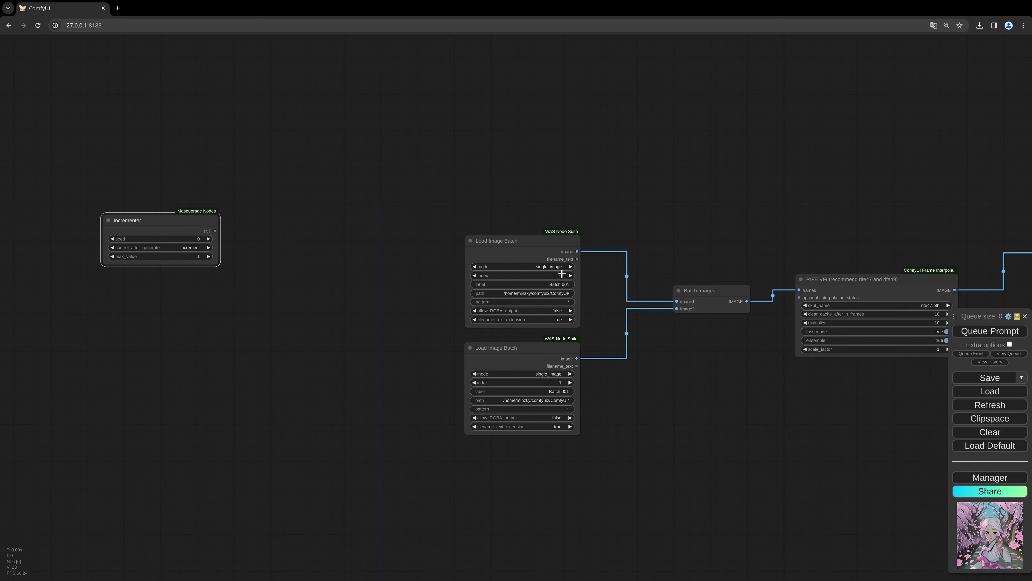
{"action": "left_click", "coordinate": [555, 344]}
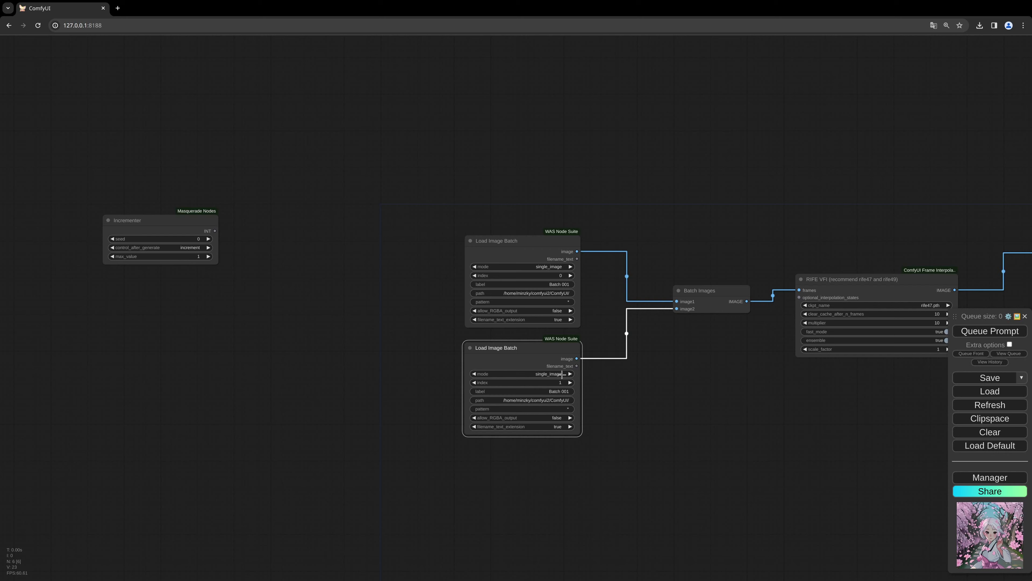
{"action": "left_click_drag", "start_coordinate": [561, 351], "coordinate": [560, 351]}
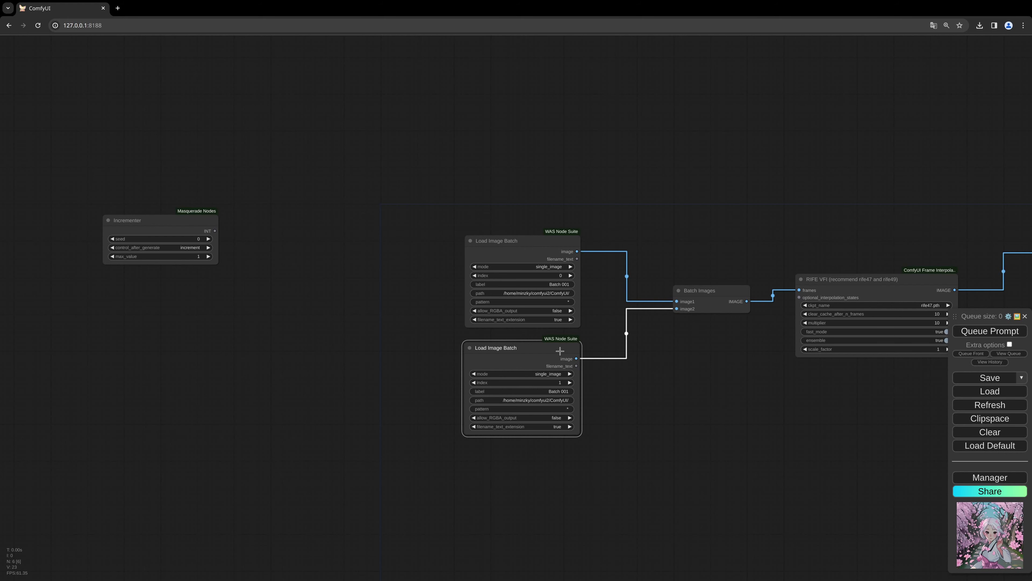
{"action": "left_click", "coordinate": [546, 245]}
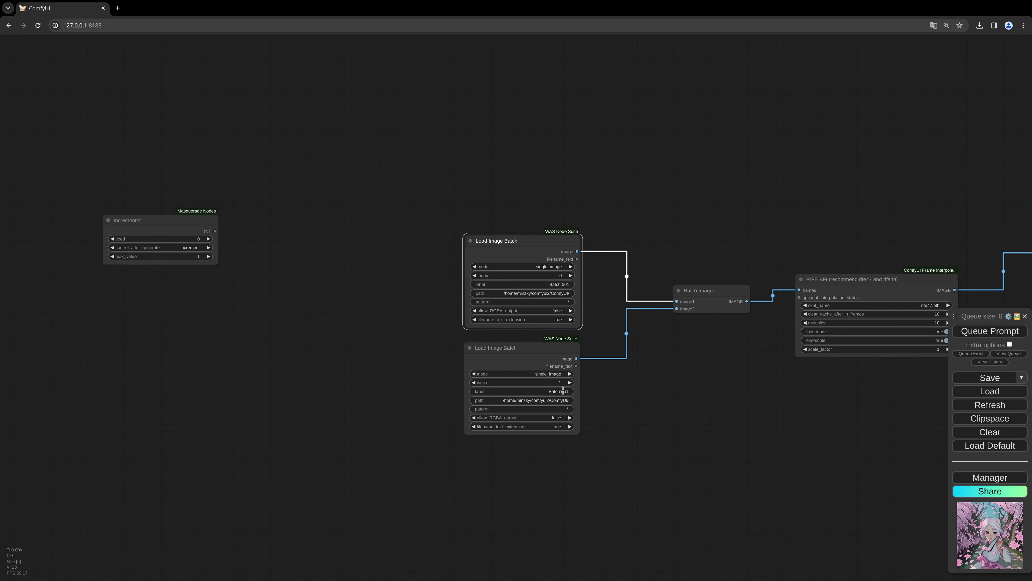
{"action": "left_click_drag", "start_coordinate": [179, 219], "coordinate": [193, 228]}
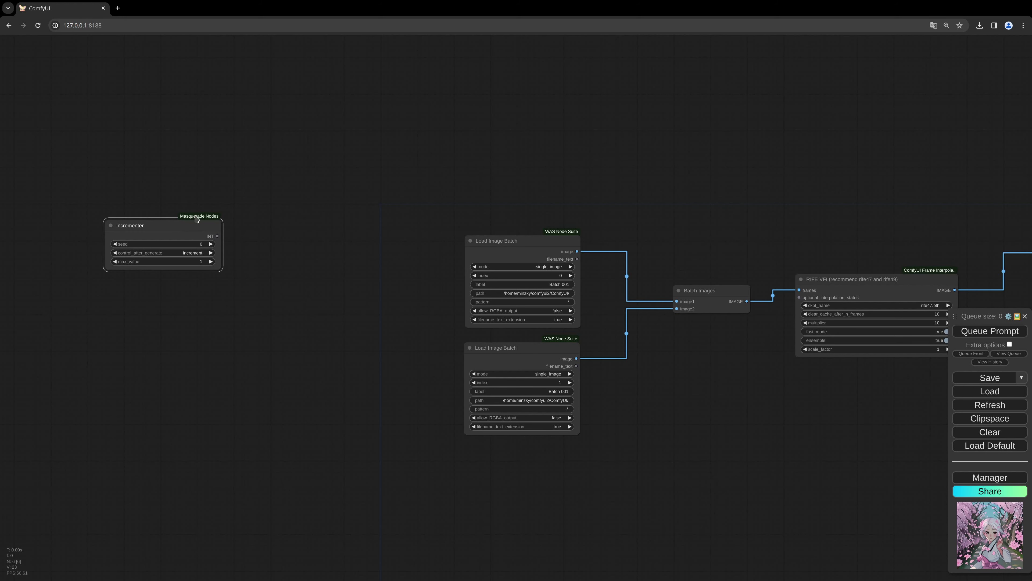
{"action": "left_click", "coordinate": [322, 297]}
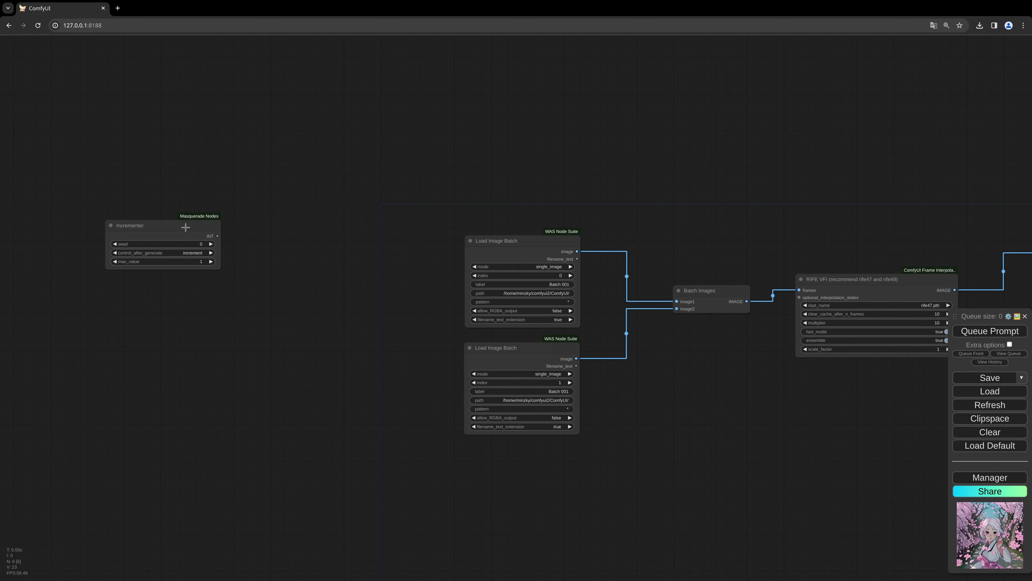
{"action": "left_click_drag", "start_coordinate": [186, 229], "coordinate": [171, 219]}
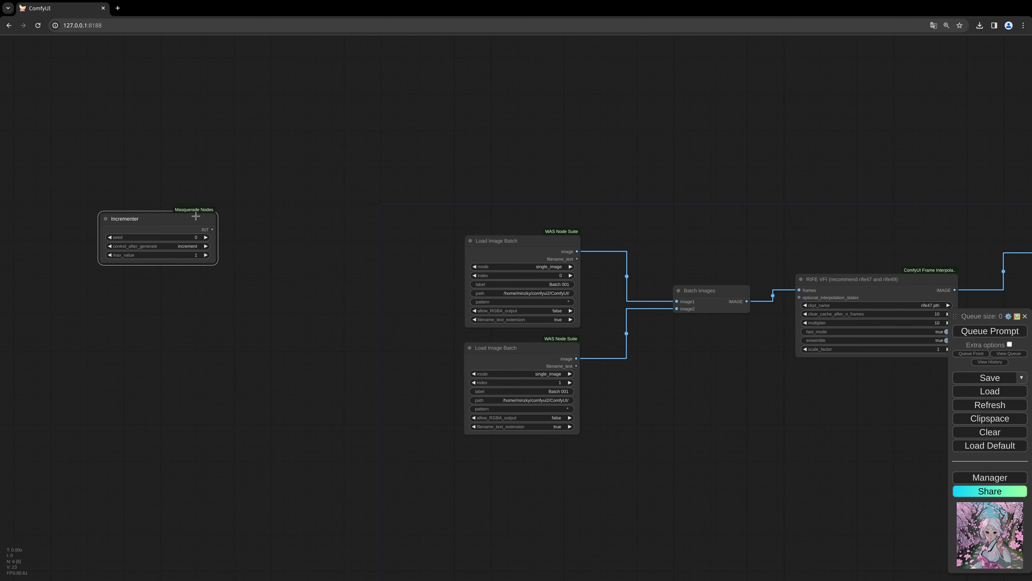
{"action": "left_click_drag", "start_coordinate": [195, 216], "coordinate": [197, 219]}
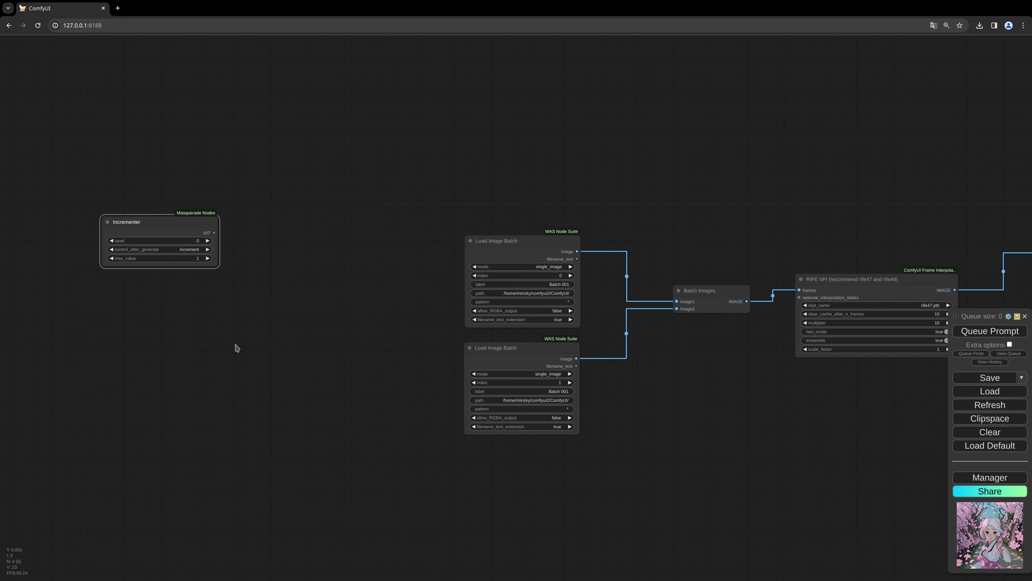
{"action": "left_click_drag", "start_coordinate": [186, 218], "coordinate": [179, 215]}
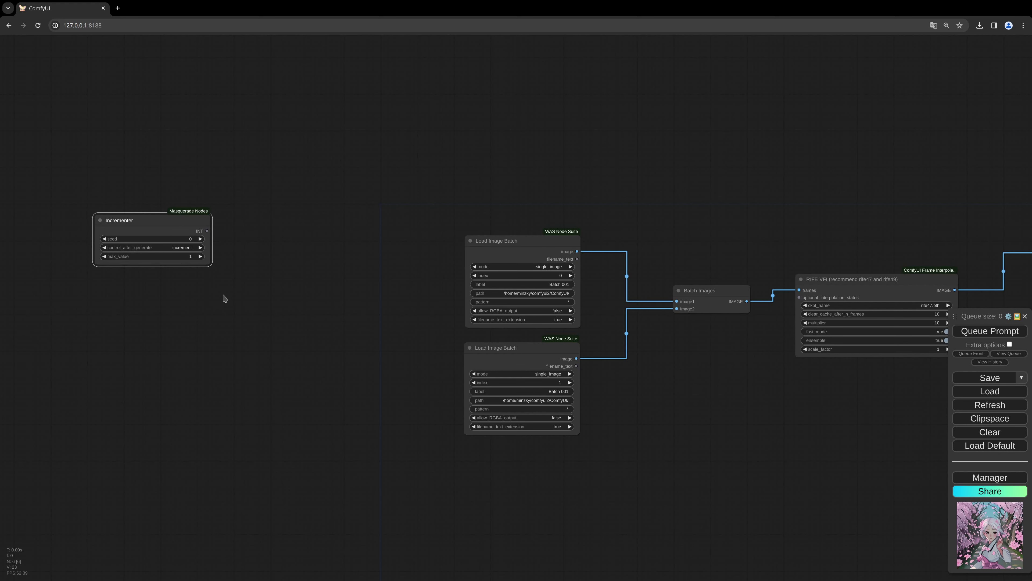
{"action": "key", "text": "ctrl+z"}
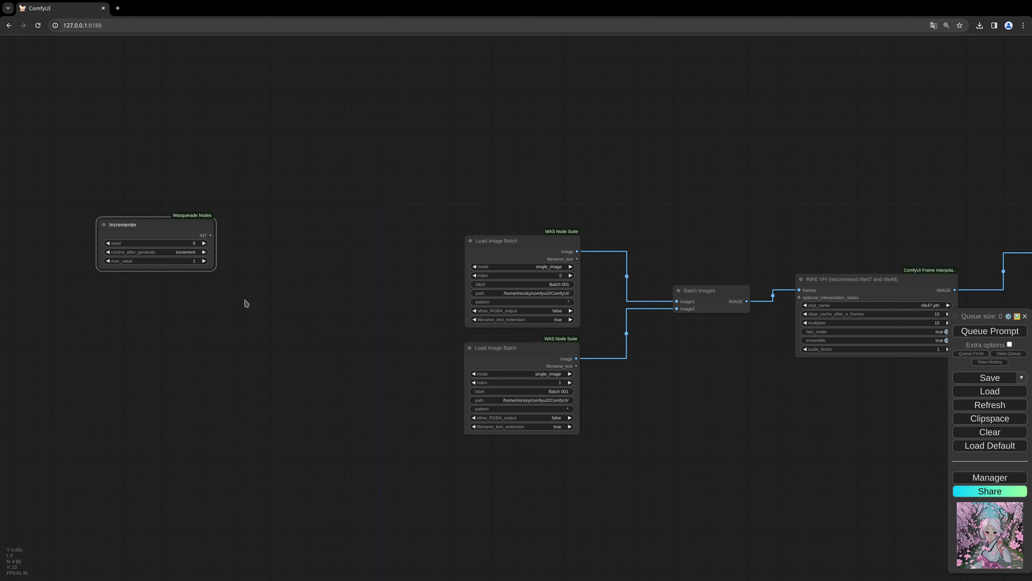
{"action": "key", "text": "ctrl+z"}
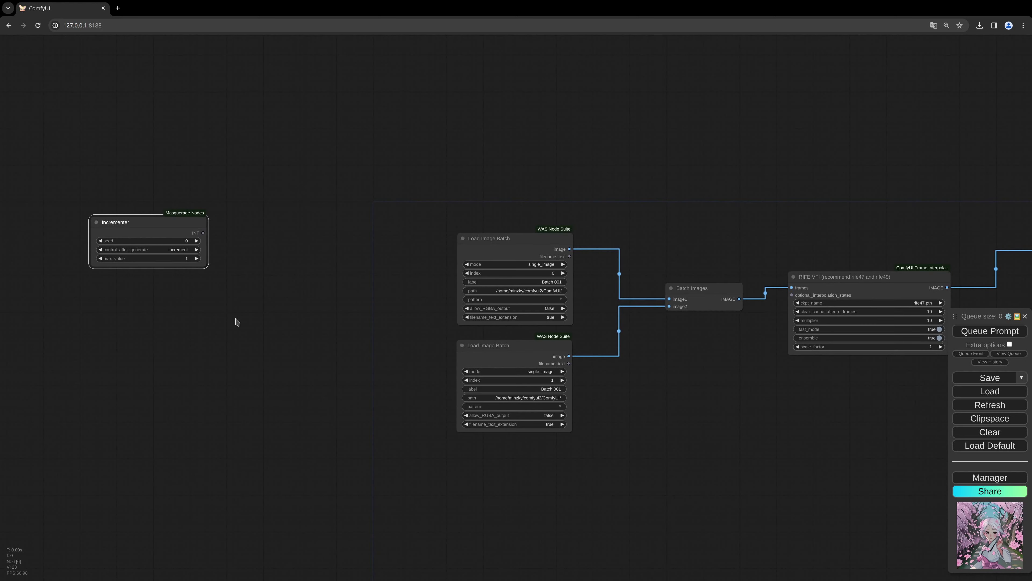
{"action": "key", "text": "ctrl+z"}
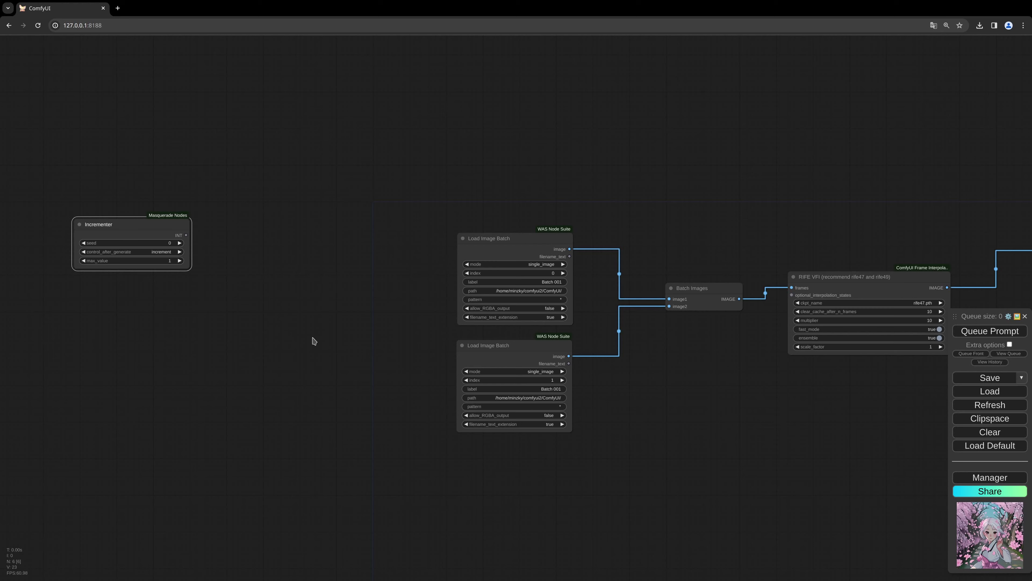
- Add a WAS Suite Number Operation node just before the lower Load Image Batch node
{"action": "double_click", "coordinate": [281, 357]}
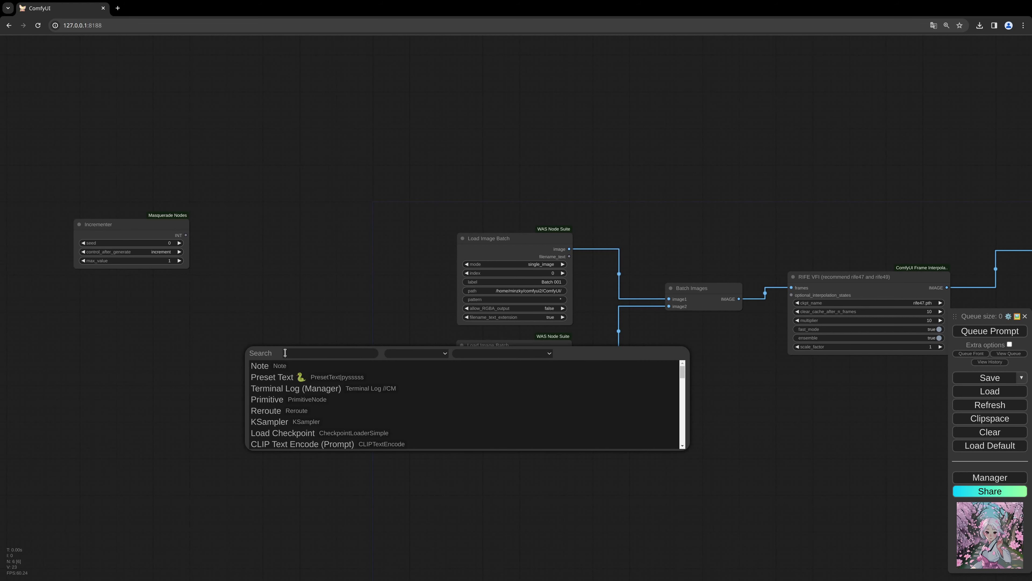
{"action": "type", "text": "number"}
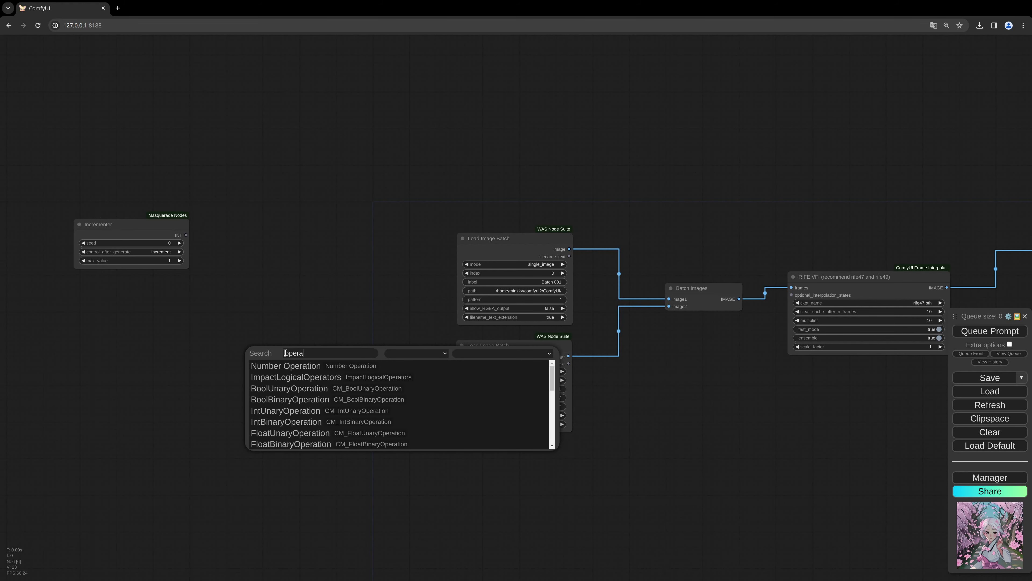
{"action": "left_click", "coordinate": [302, 365]}
{"action": "left_click_drag", "start_coordinate": [302, 364], "coordinate": [332, 387]}
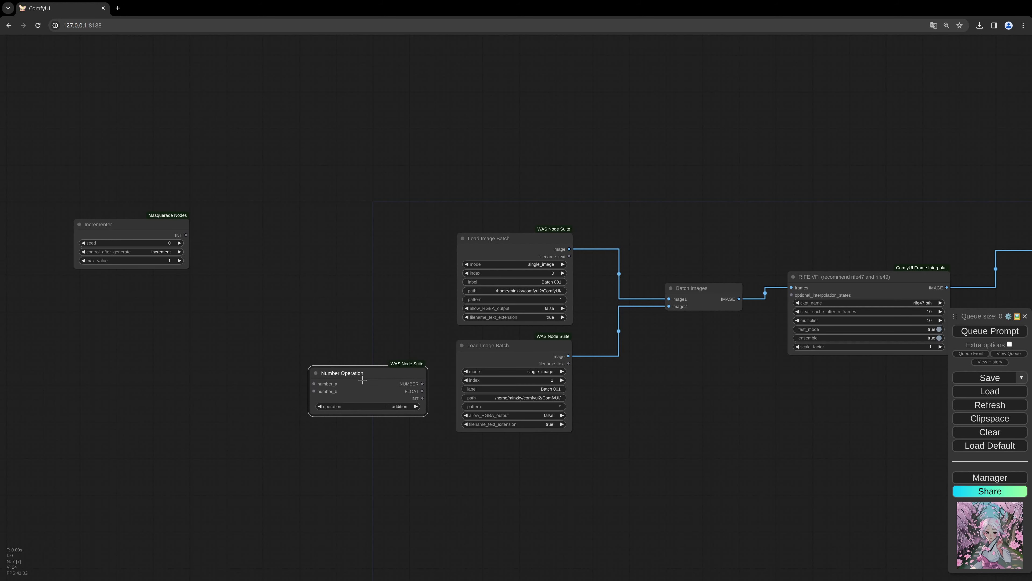
- Shift the Incrementer farther from the loaders and add a ComfyMath IntToNumber node between it and Number Operation
{"action": "left_click_drag", "start_coordinate": [164, 237], "coordinate": [132, 237]}
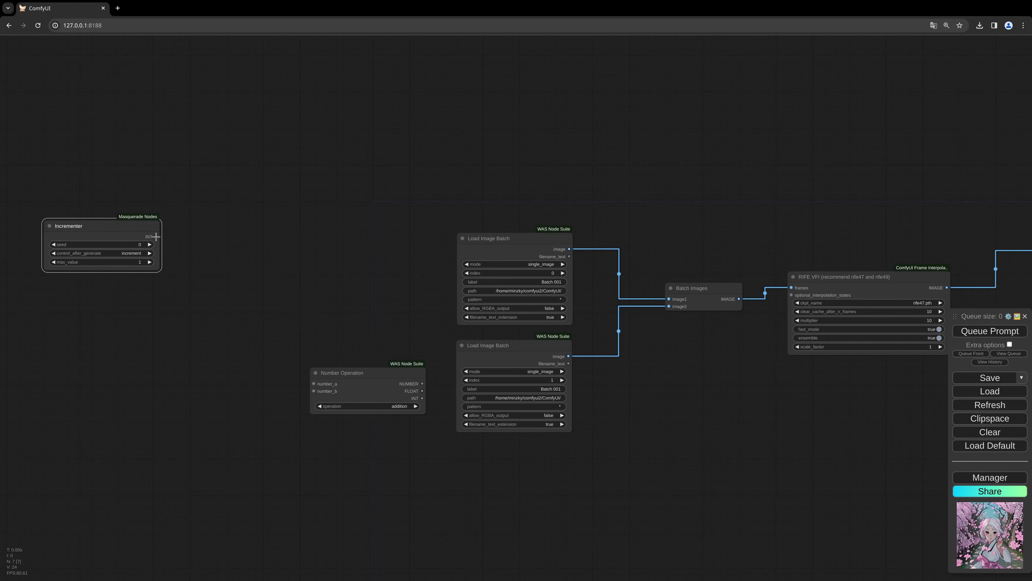
{"action": "left_click_drag", "start_coordinate": [156, 236], "coordinate": [187, 262]}
{"action": "left_click", "coordinate": [191, 268]}
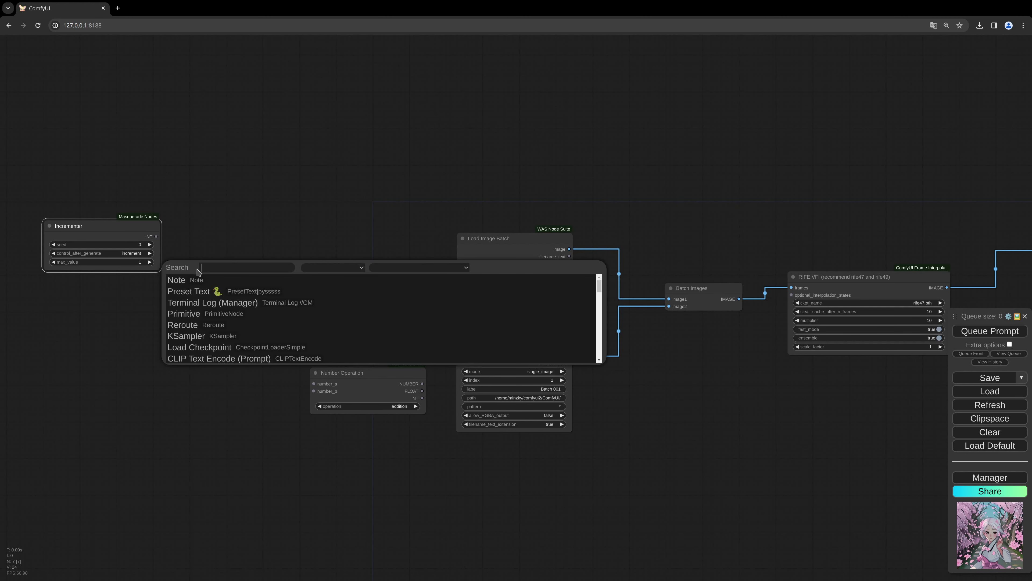
{"action": "type", "text": "intton"}
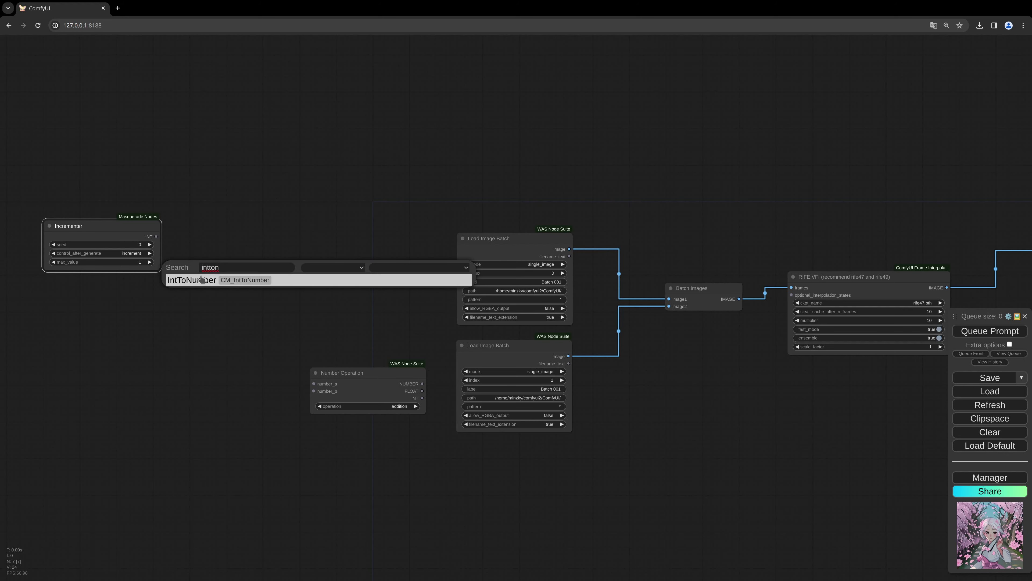
{"action": "left_click", "coordinate": [199, 280]}
{"action": "left_click_drag", "start_coordinate": [217, 284], "coordinate": [216, 314]}
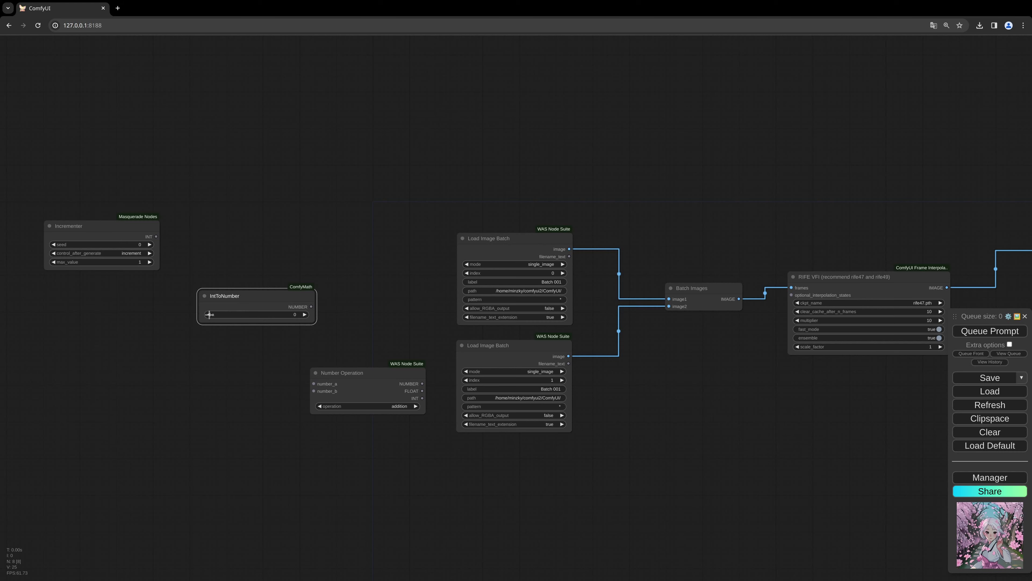
- Convert the IntToNumber node's a value into an input socket
{"action": "right_click", "coordinate": [209, 314]}
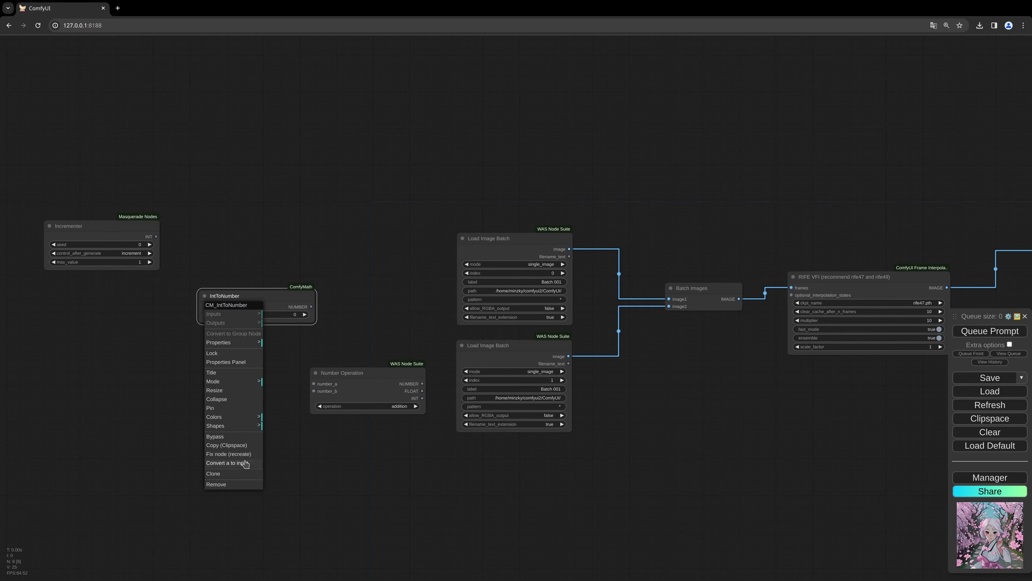
{"action": "left_click", "coordinate": [251, 367]}
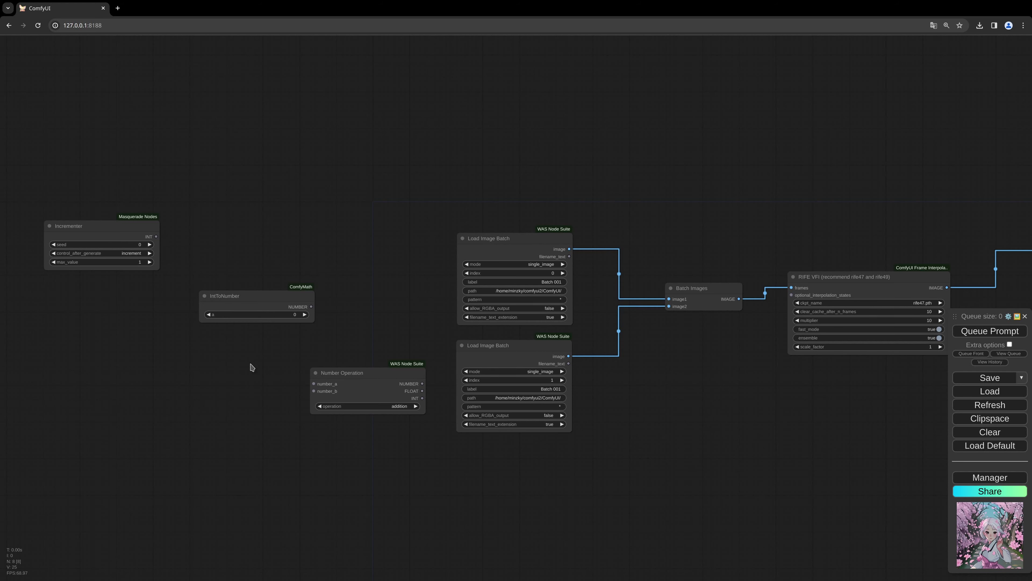
{"action": "right_click", "coordinate": [209, 314]}
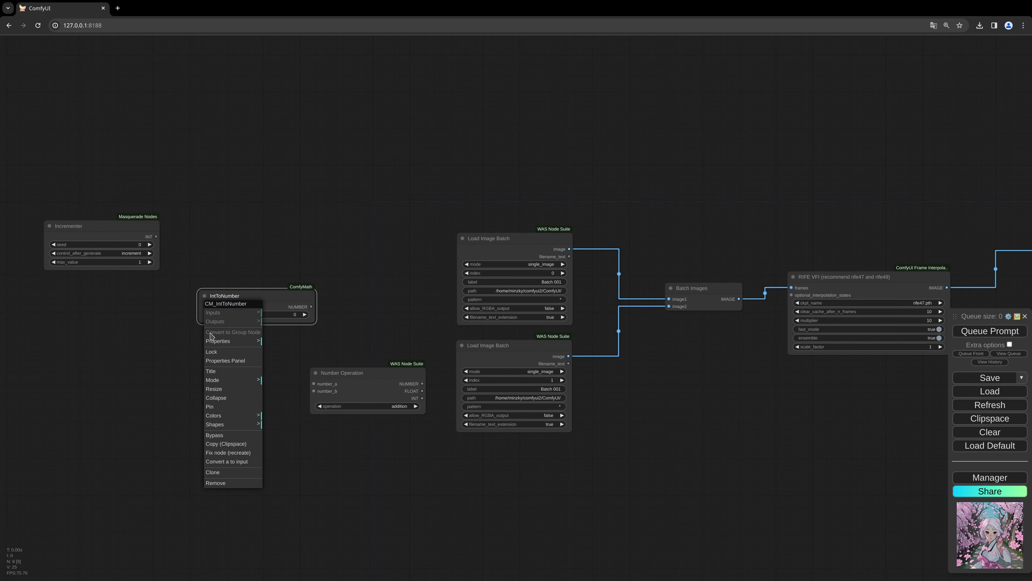
{"action": "left_click", "coordinate": [230, 462]}
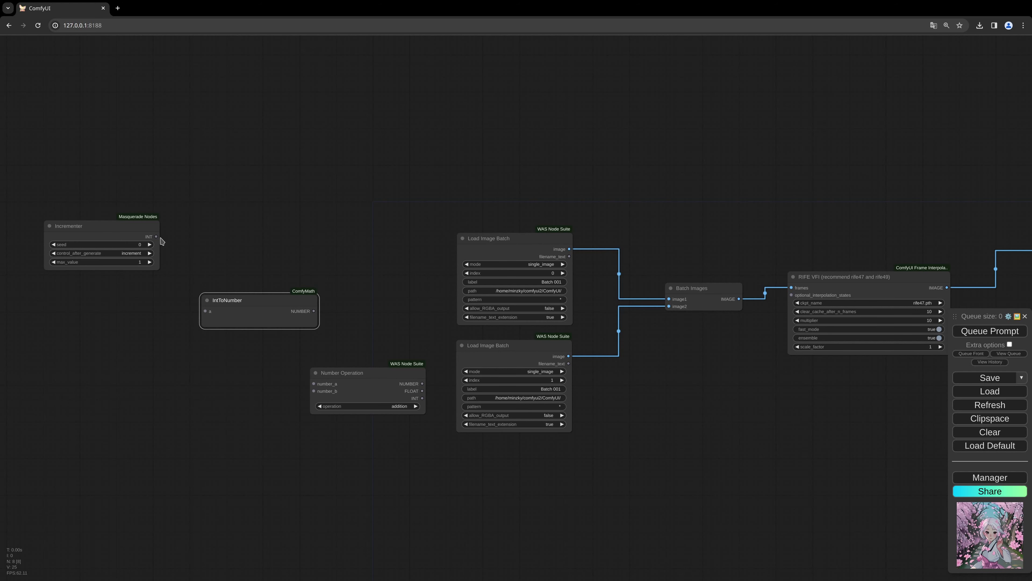
- Connect the Incrementer's INT output through IntToNumber to Number Operation's number_a input, and arrange the three nodes before the lower loader
{"action": "left_click_drag", "start_coordinate": [156, 236], "coordinate": [207, 312]}
{"action": "left_click_drag", "start_coordinate": [286, 309], "coordinate": [255, 386]}
{"action": "left_click", "coordinate": [140, 232]}
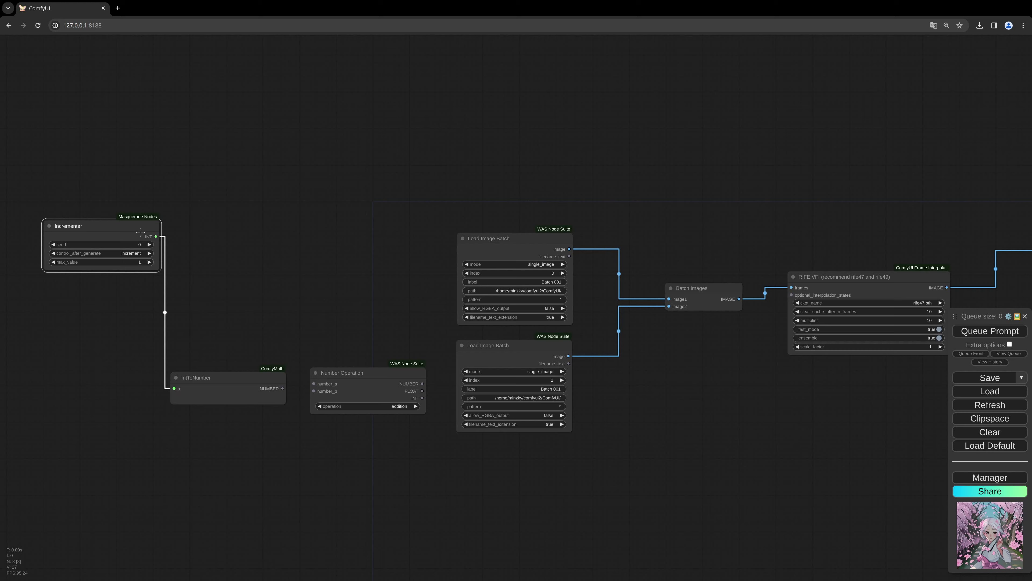
{"action": "left_click_drag", "start_coordinate": [141, 232], "coordinate": [123, 238]}
{"action": "left_click_drag", "start_coordinate": [282, 389], "coordinate": [254, 368]}
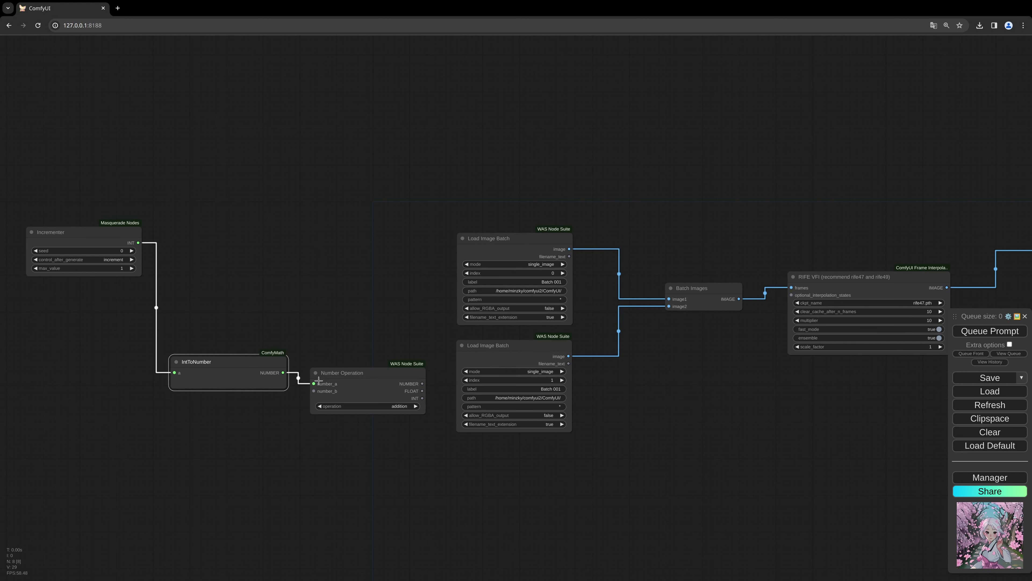
{"action": "left_click_drag", "start_coordinate": [363, 381], "coordinate": [363, 383]}
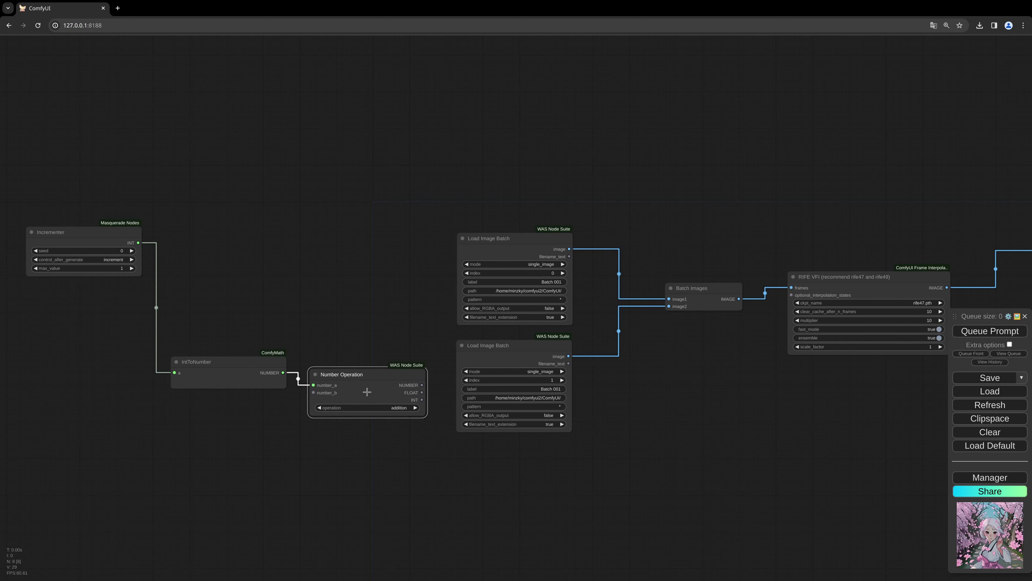
{"action": "left_click", "coordinate": [392, 407]}
{"action": "left_click_drag", "start_coordinate": [367, 384], "coordinate": [370, 391]}
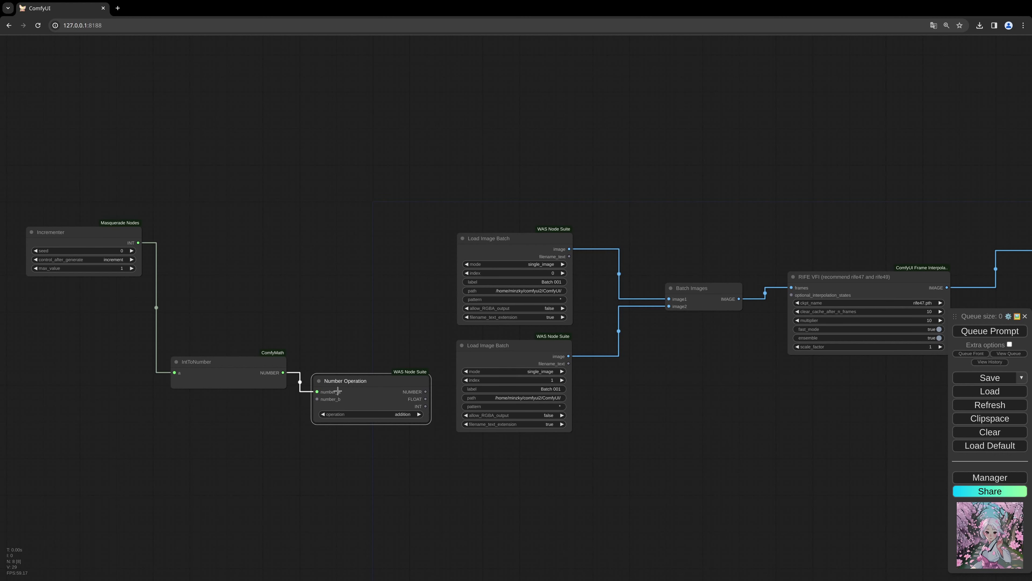
- Add a second IntToNumber node with value 1 below the first and connect its output to Number Operation's number_b input
{"action": "double_click", "coordinate": [189, 414]}
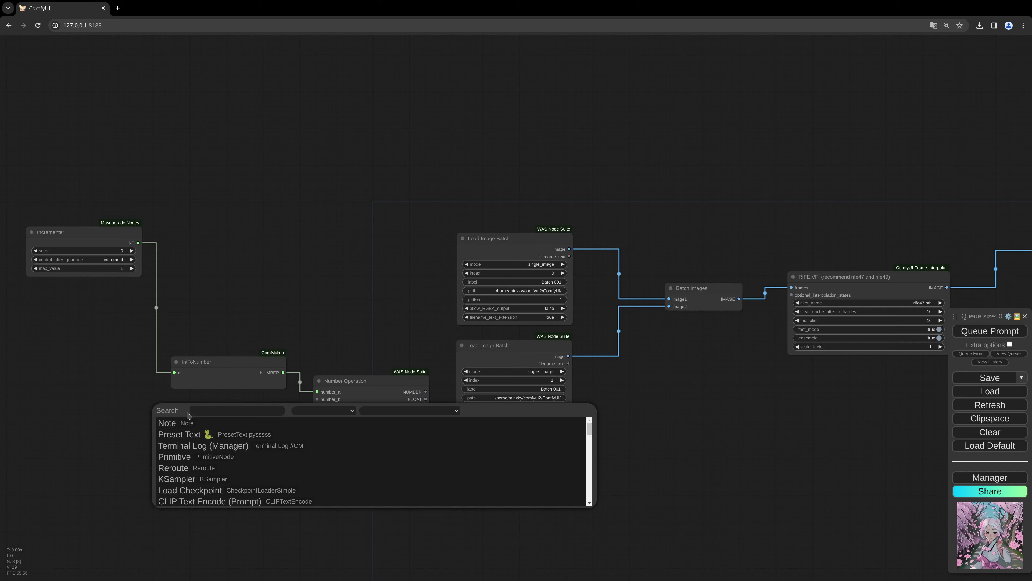
{"action": "type", "text": "int"}
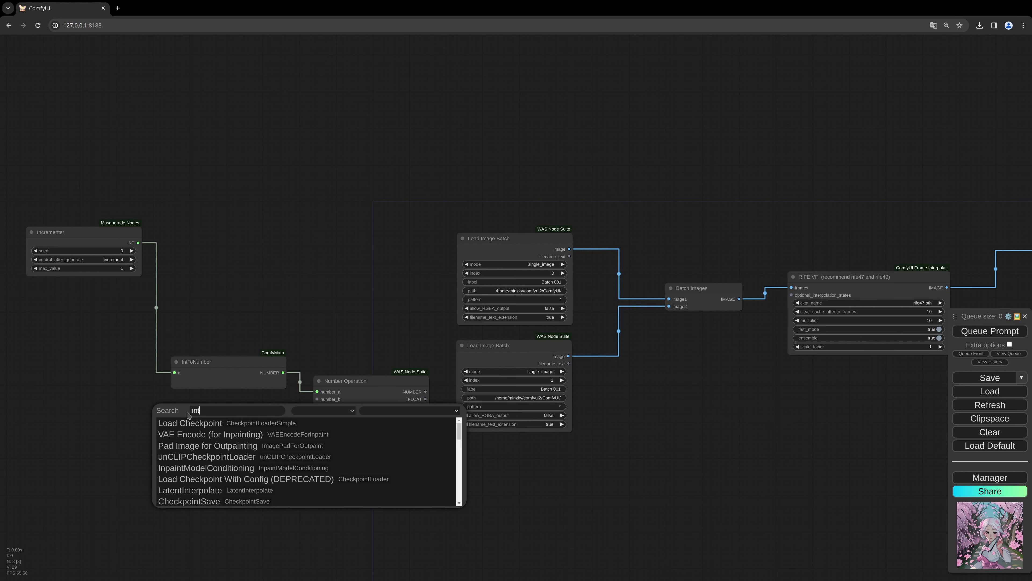
{"action": "type", "text": "to"}
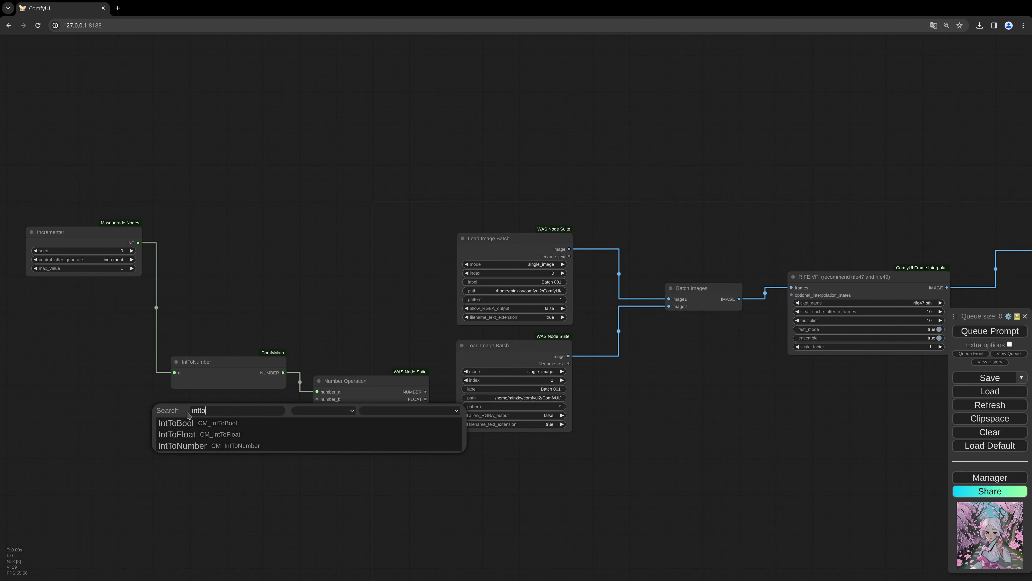
{"action": "type", "text": "num"}
{"action": "left_click", "coordinate": [185, 423]}
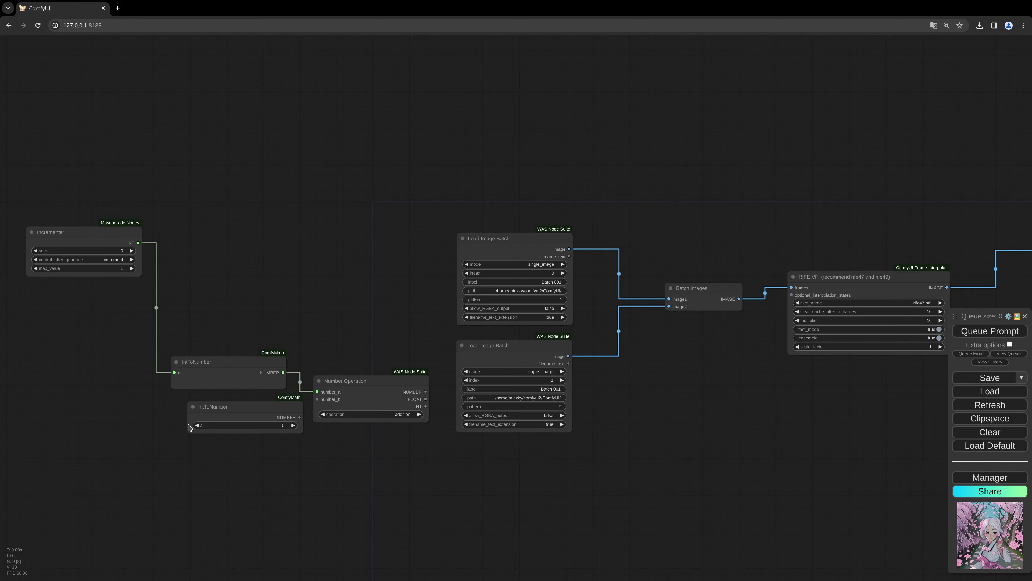
{"action": "left_click", "coordinate": [248, 433]}
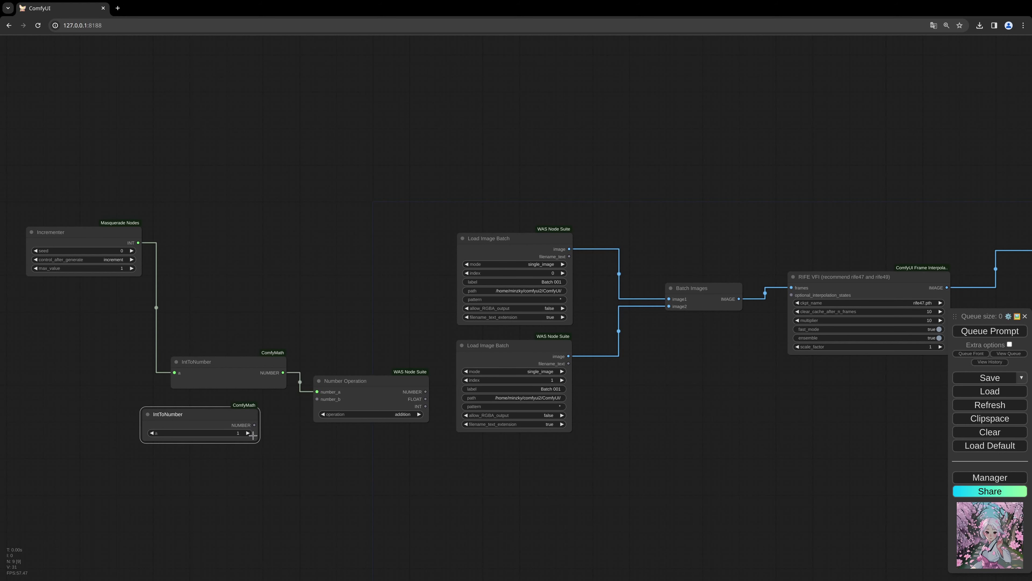
{"action": "left_click_drag", "start_coordinate": [257, 424], "coordinate": [318, 399]}
{"action": "left_click_drag", "start_coordinate": [221, 424], "coordinate": [249, 421]}
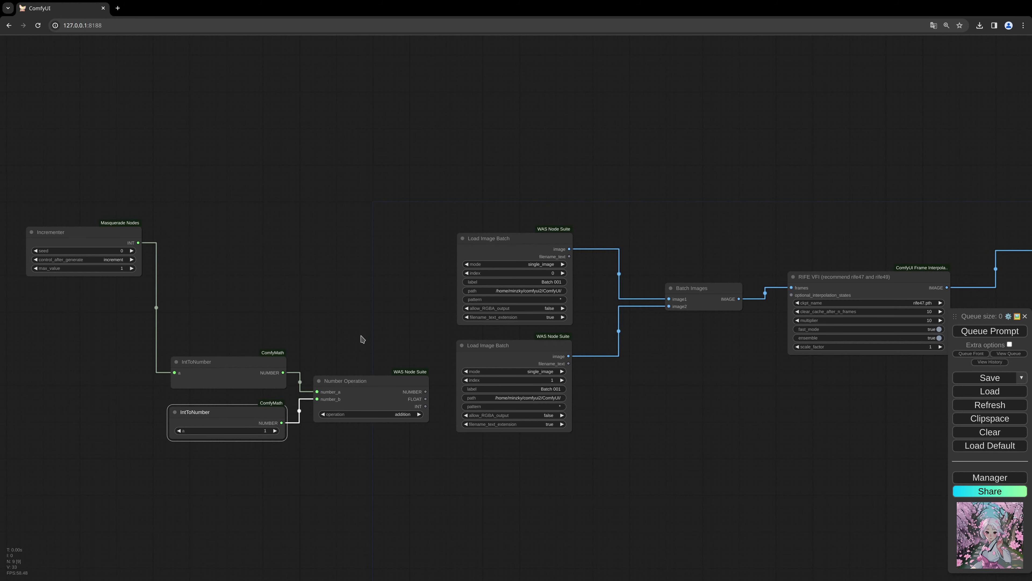
- Shift both Load Image Batch nodes closer to the Batch Images node, keeping one above the other
{"action": "left_click_drag", "start_coordinate": [363, 339], "coordinate": [315, 333]}
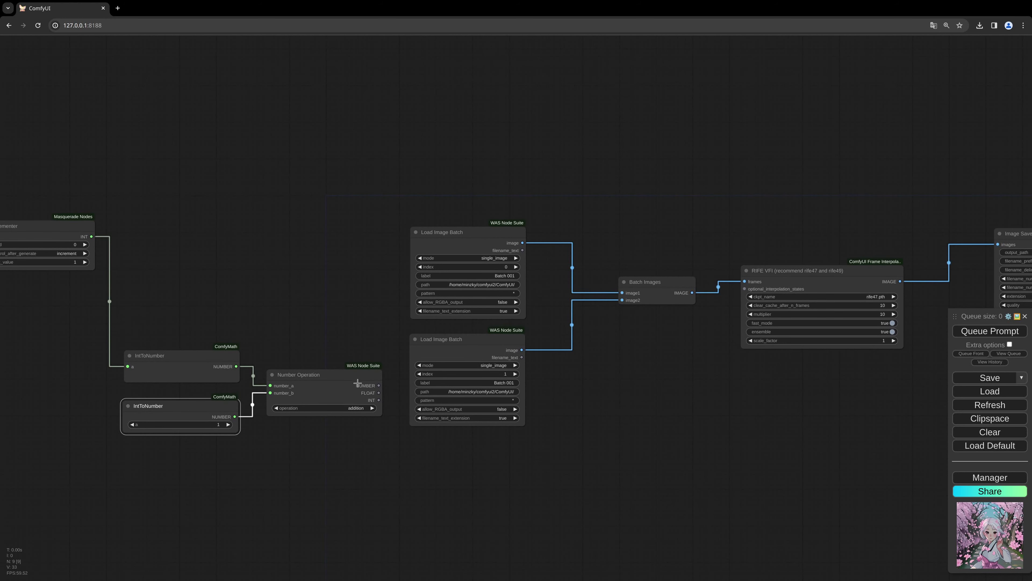
{"action": "left_click_drag", "start_coordinate": [586, 423], "coordinate": [613, 415]}
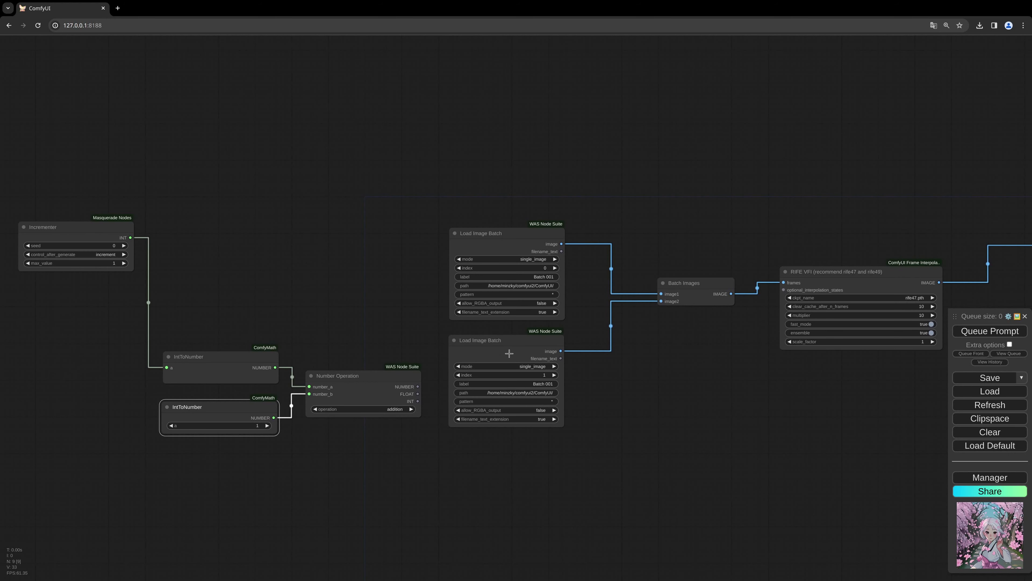
{"action": "left_click_drag", "start_coordinate": [513, 356], "coordinate": [557, 357]}
{"action": "left_click_drag", "start_coordinate": [503, 234], "coordinate": [547, 237]}
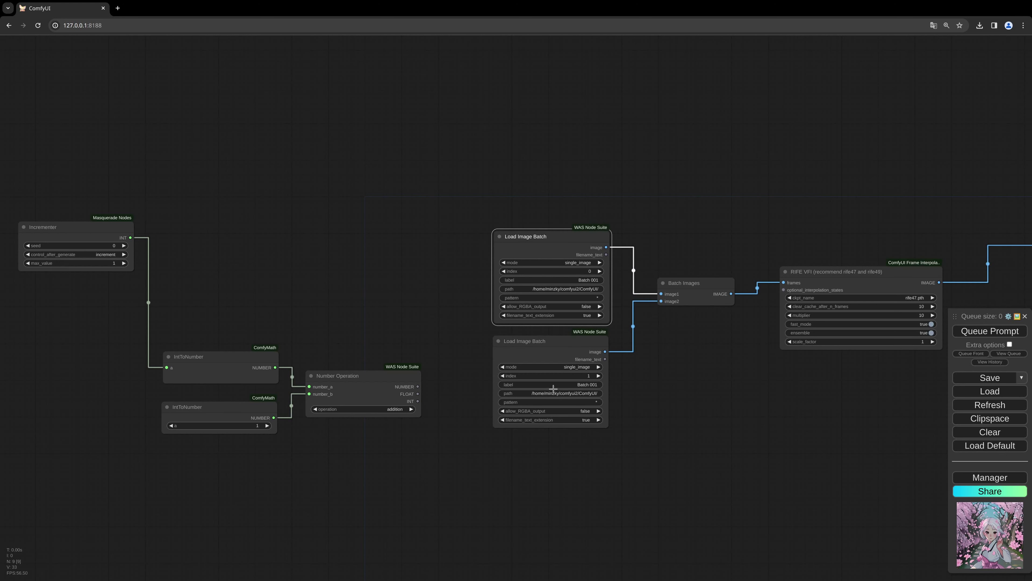
- Convert the index value of both Load Image Batch nodes into an input socket
{"action": "left_click", "coordinate": [506, 375]}
{"action": "right_click", "coordinate": [503, 374]}
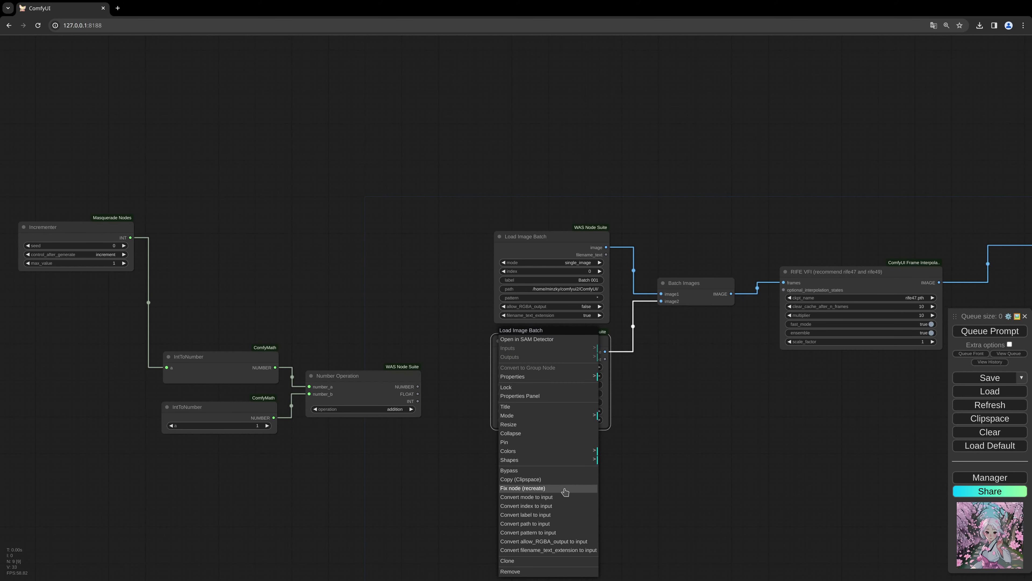
{"action": "left_click", "coordinate": [562, 506]}
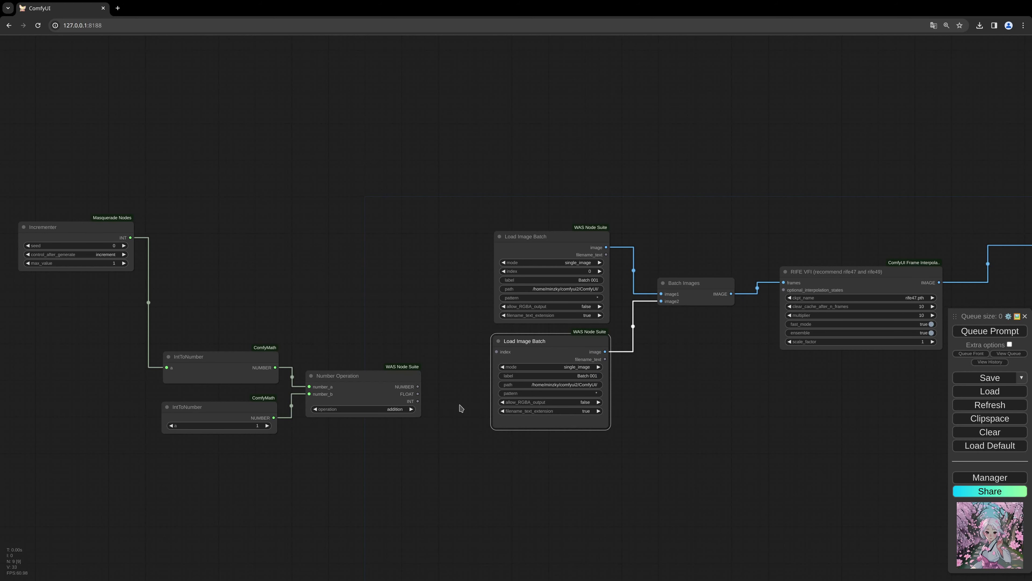
{"action": "left_click", "coordinate": [506, 270]}
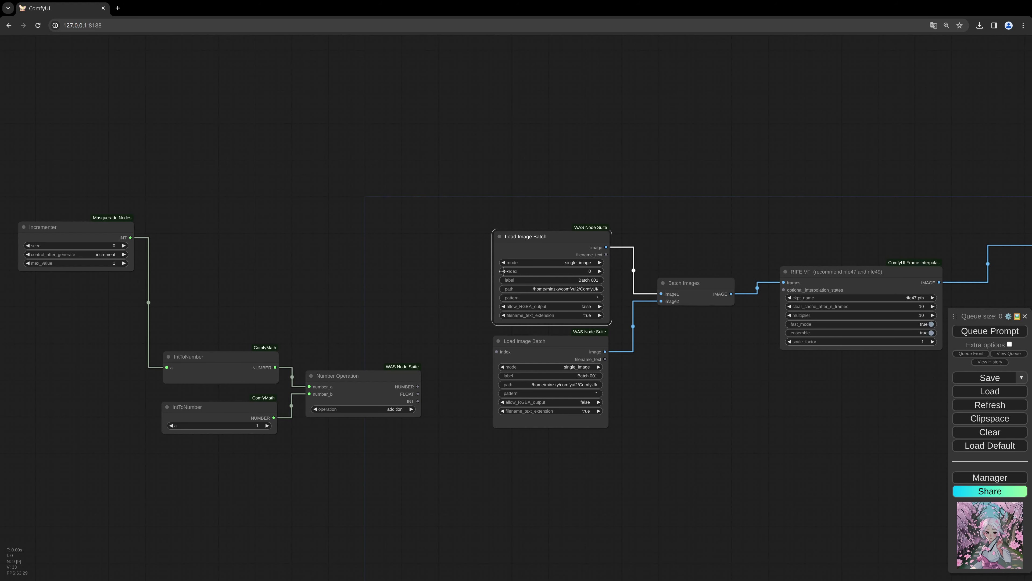
{"action": "right_click", "coordinate": [503, 271]}
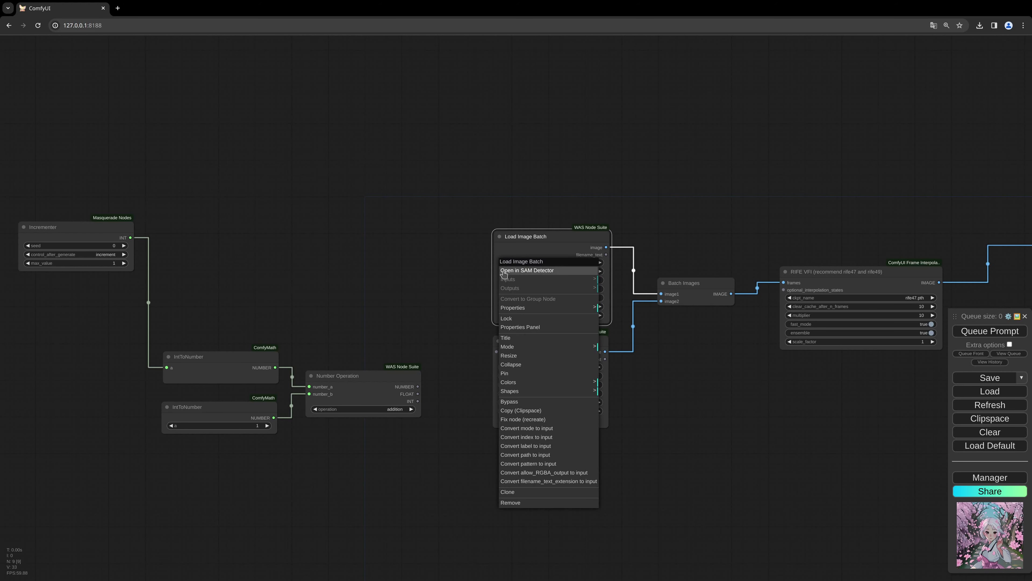
{"action": "left_click", "coordinate": [552, 437]}
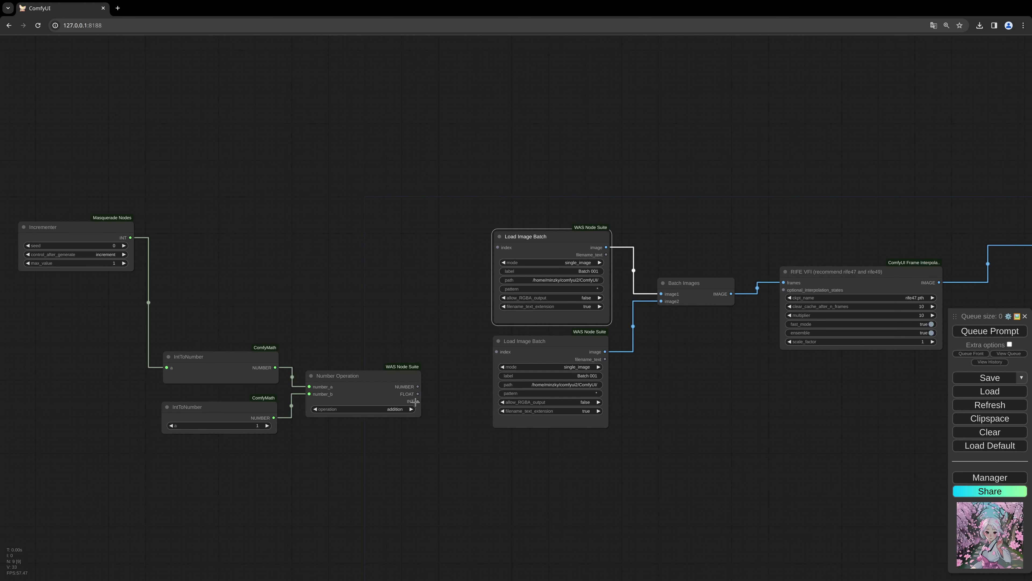
- Connect Number Operation's INT output to the lower loader's index and the Incrementer's INT output to the upper loader's index
{"action": "left_click_drag", "start_coordinate": [418, 402], "coordinate": [497, 352]}
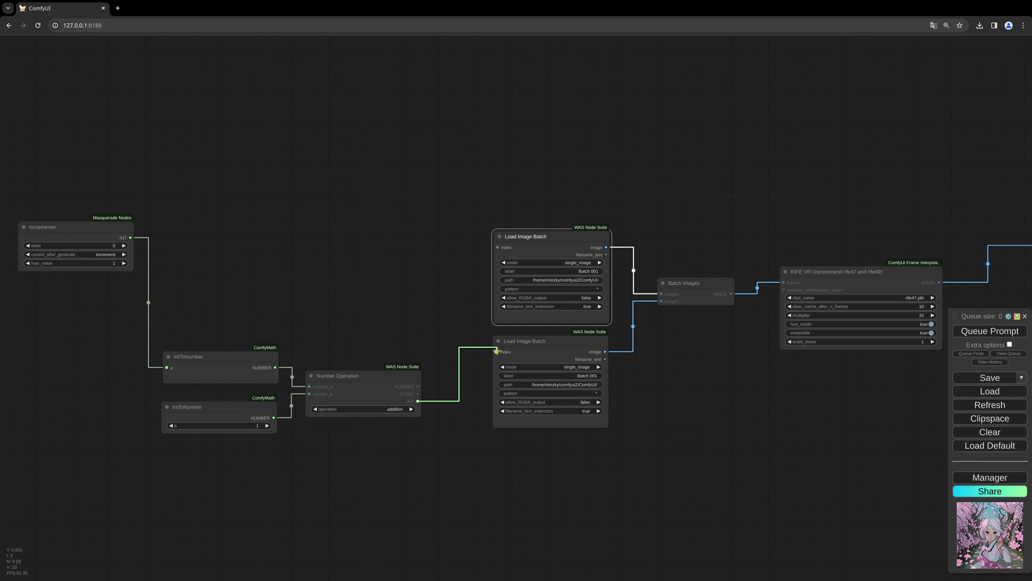
{"action": "left_click_drag", "start_coordinate": [457, 461], "coordinate": [474, 482]}
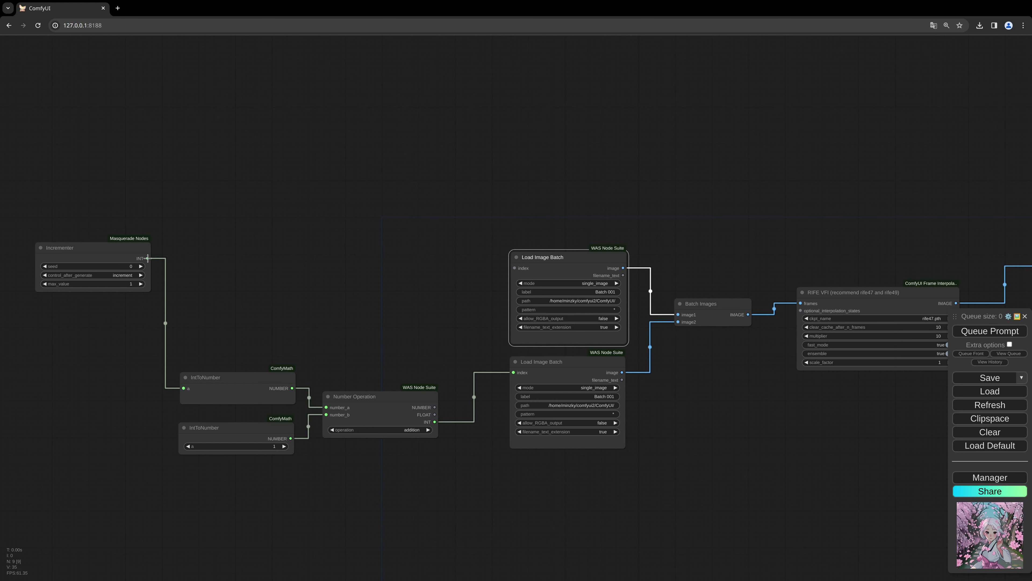
{"action": "left_click_drag", "start_coordinate": [147, 259], "coordinate": [514, 268]}
{"action": "left_click_drag", "start_coordinate": [102, 246], "coordinate": [101, 244]}
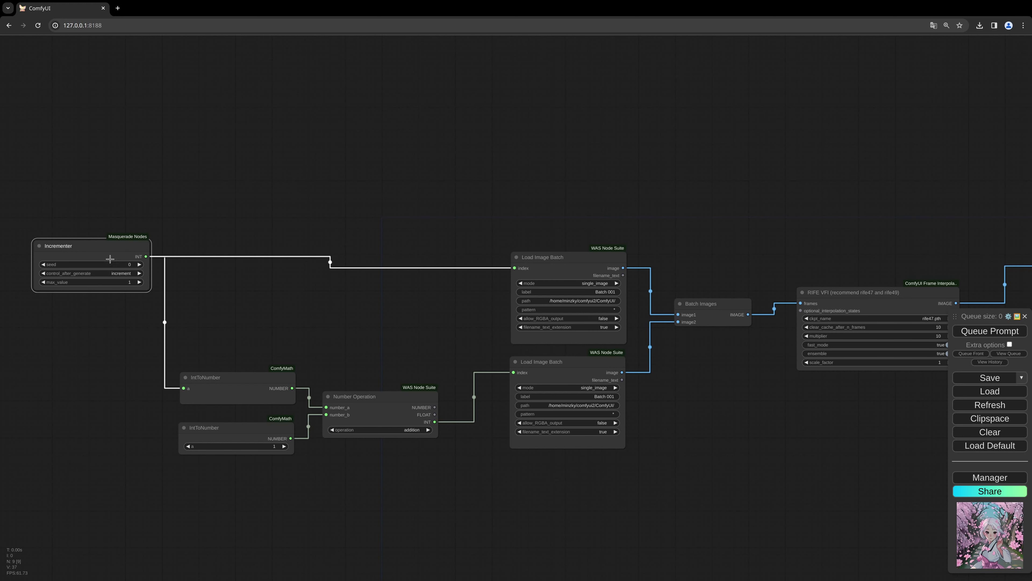
{"action": "left_click", "coordinate": [549, 260]}
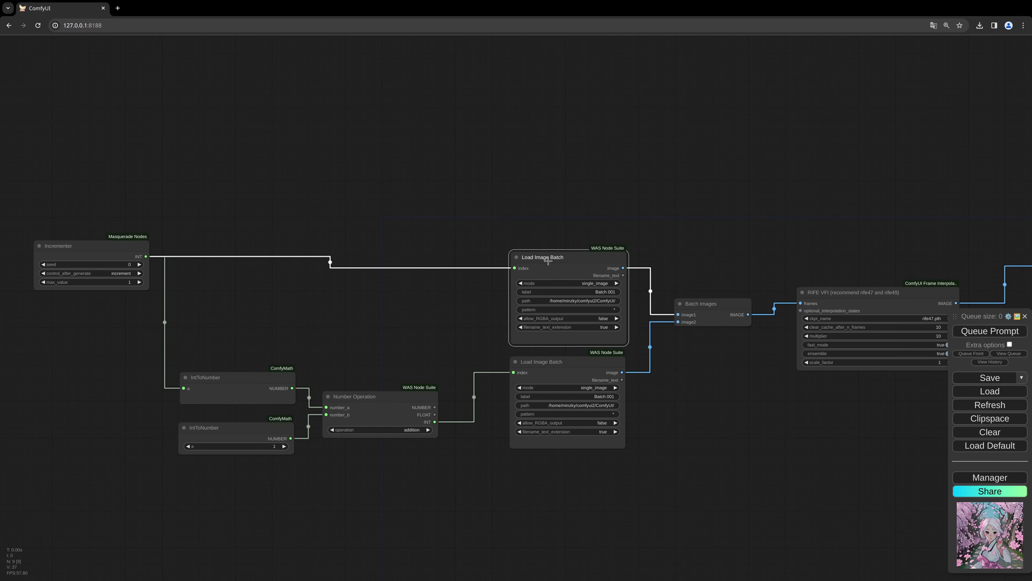
{"action": "left_click_drag", "start_coordinate": [553, 258], "coordinate": [552, 255]}
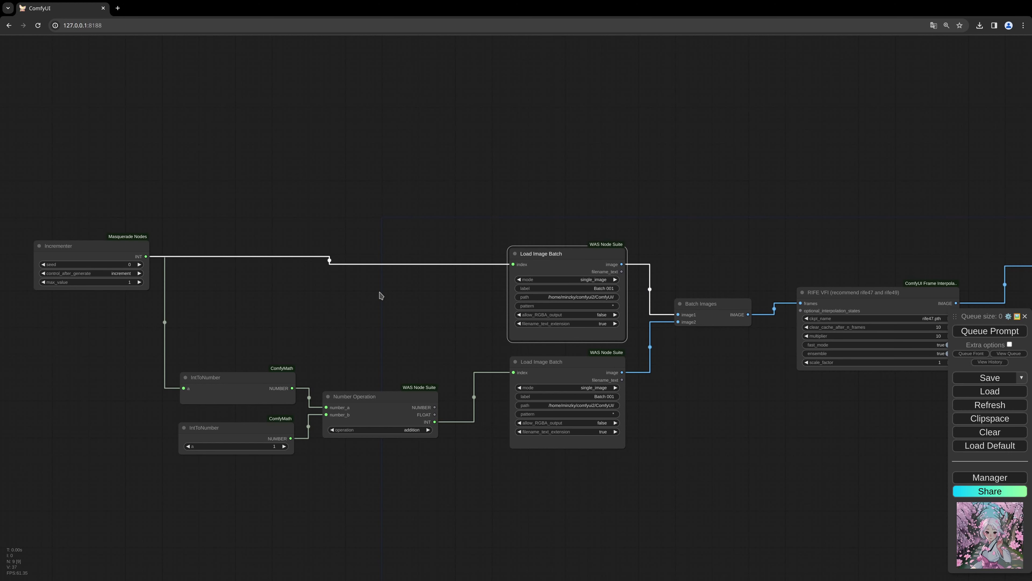
{"action": "left_click", "coordinate": [117, 245]}
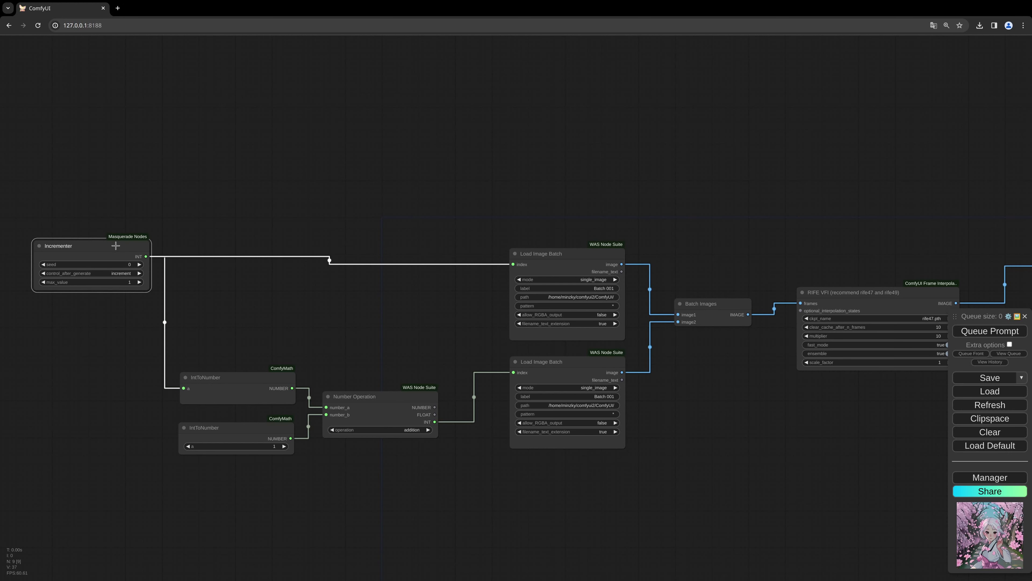
{"action": "left_click", "coordinate": [571, 367]}
{"action": "left_click", "coordinate": [118, 246]}
{"action": "left_click", "coordinate": [541, 372]}
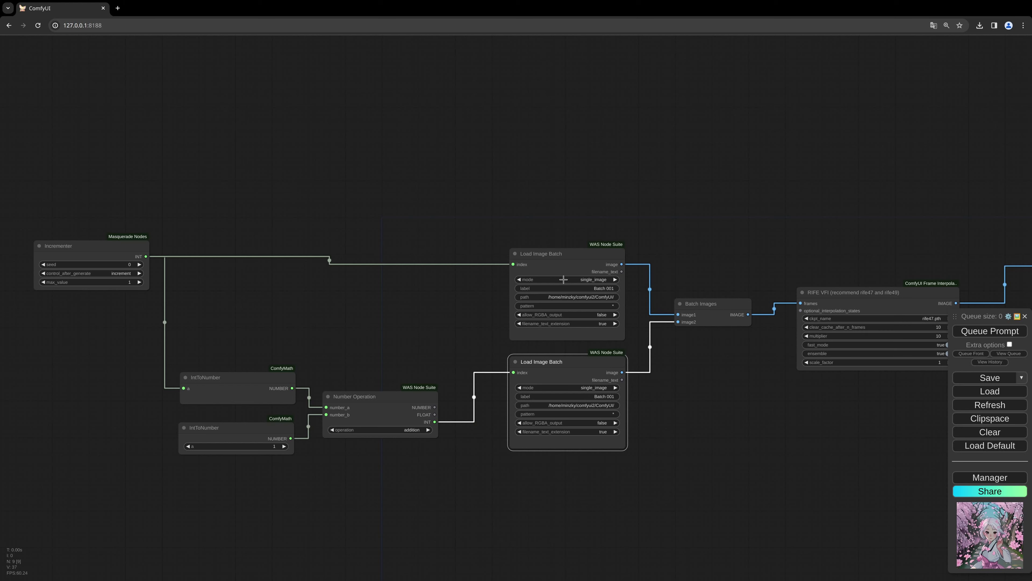
- Tidy the layout by nudging both Load Image Batch nodes and the second IntToNumber node into line
{"action": "left_click", "coordinate": [565, 256]}
{"action": "left_click_drag", "start_coordinate": [564, 255], "coordinate": [590, 255]}
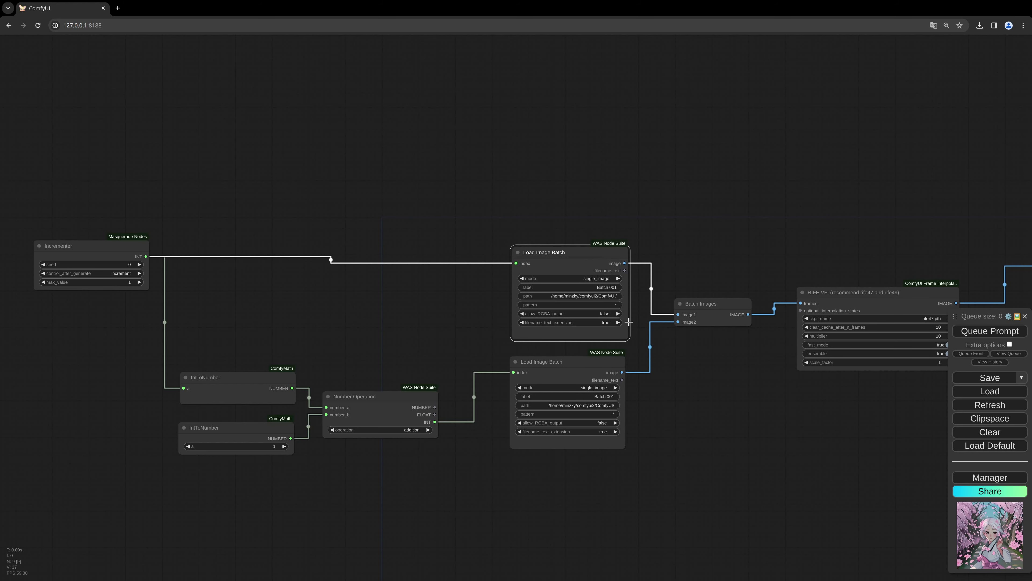
{"action": "left_click_drag", "start_coordinate": [581, 328], "coordinate": [577, 328]}
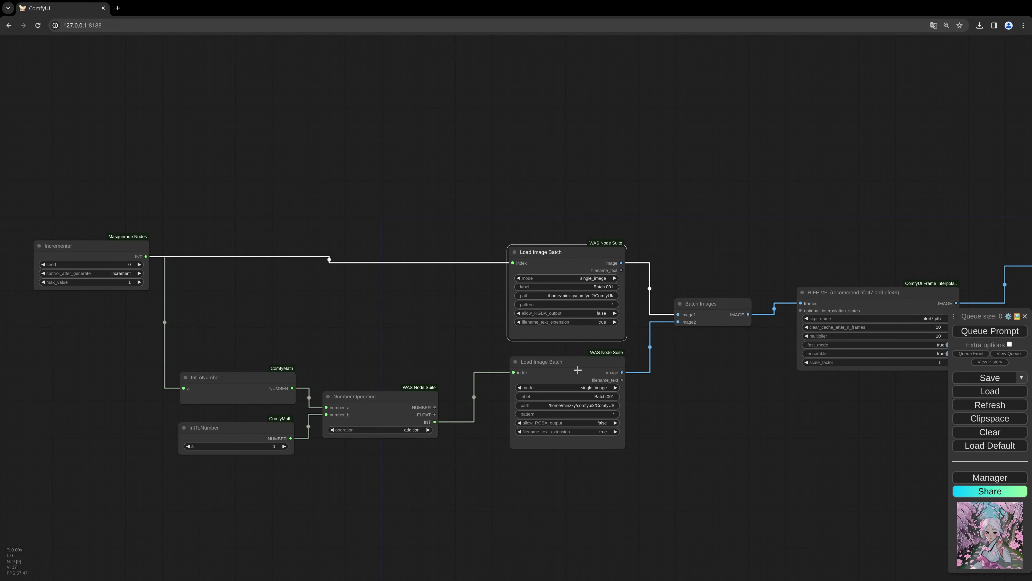
{"action": "left_click_drag", "start_coordinate": [578, 370], "coordinate": [575, 367]}
{"action": "scroll", "coordinate": [622, 434], "scroll_direction": "up", "scroll_amount": 1}
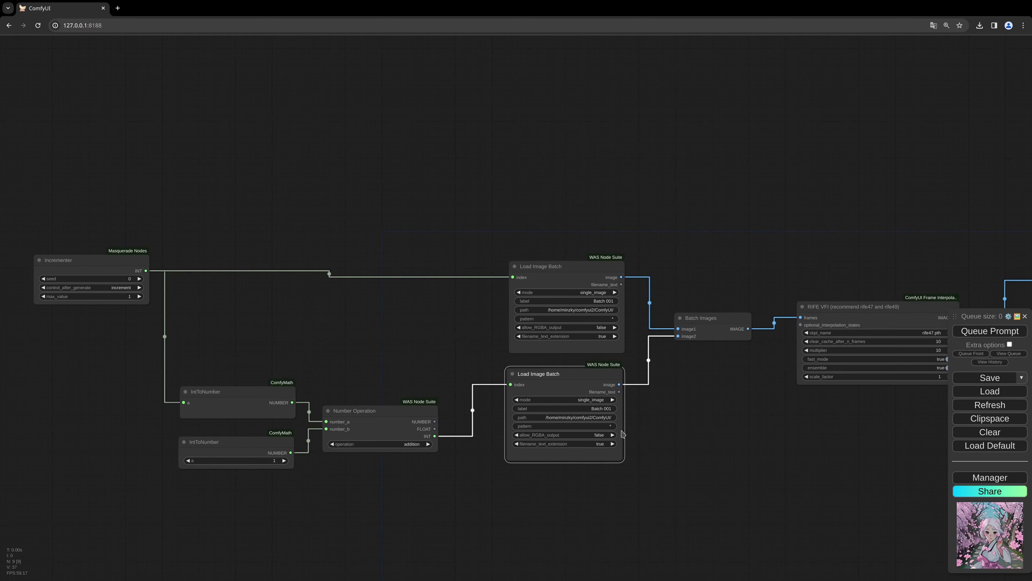
{"action": "left_click", "coordinate": [244, 392]}
{"action": "left_click_drag", "start_coordinate": [254, 445], "coordinate": [254, 443]}
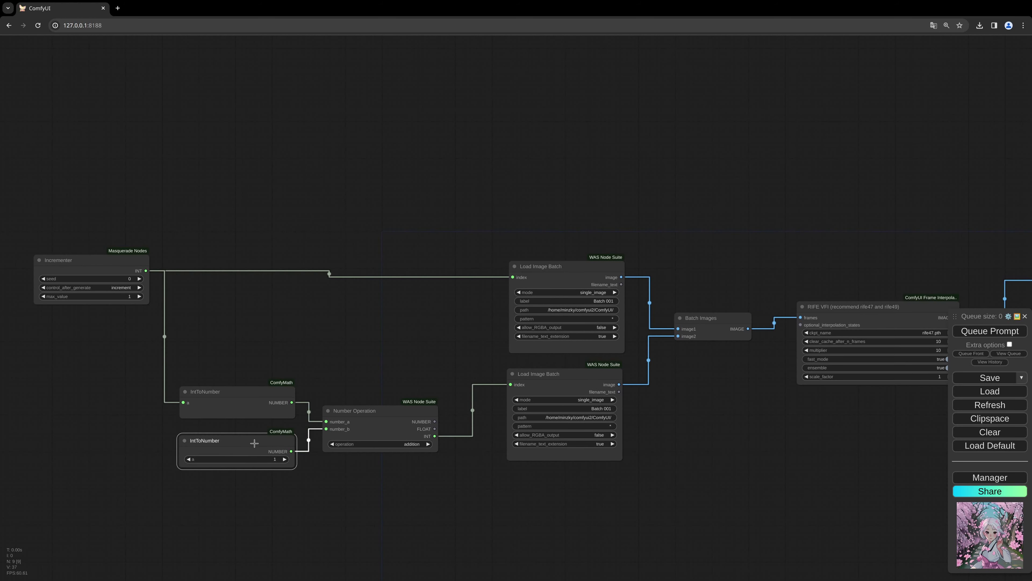
{"action": "scroll", "coordinate": [269, 331], "scroll_direction": "right", "scroll_amount": 1}
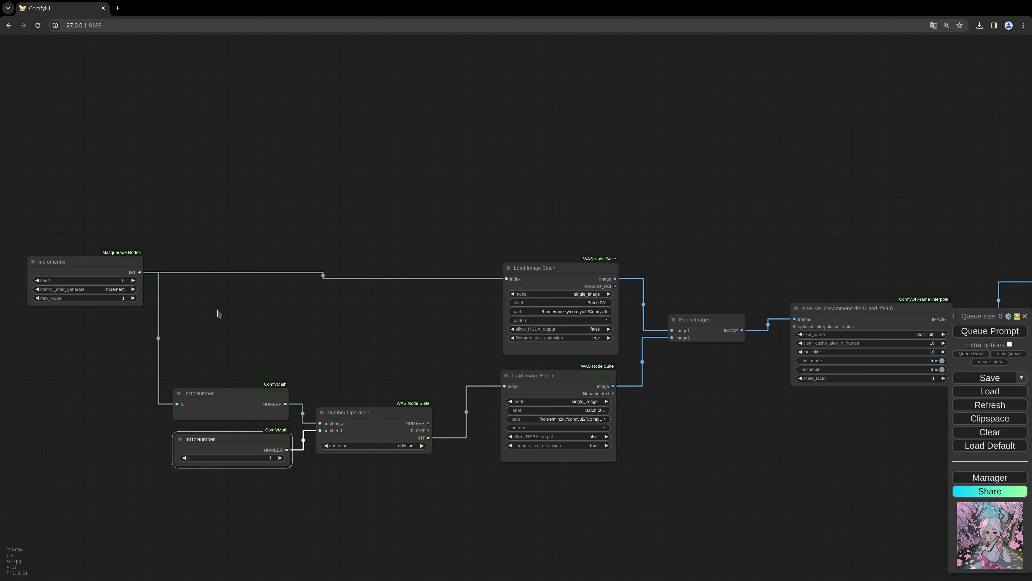
{"action": "scroll", "coordinate": [313, 320], "scroll_direction": "down", "scroll_amount": 4}
{"action": "scroll", "coordinate": [323, 325], "scroll_direction": "up", "scroll_amount": 3}
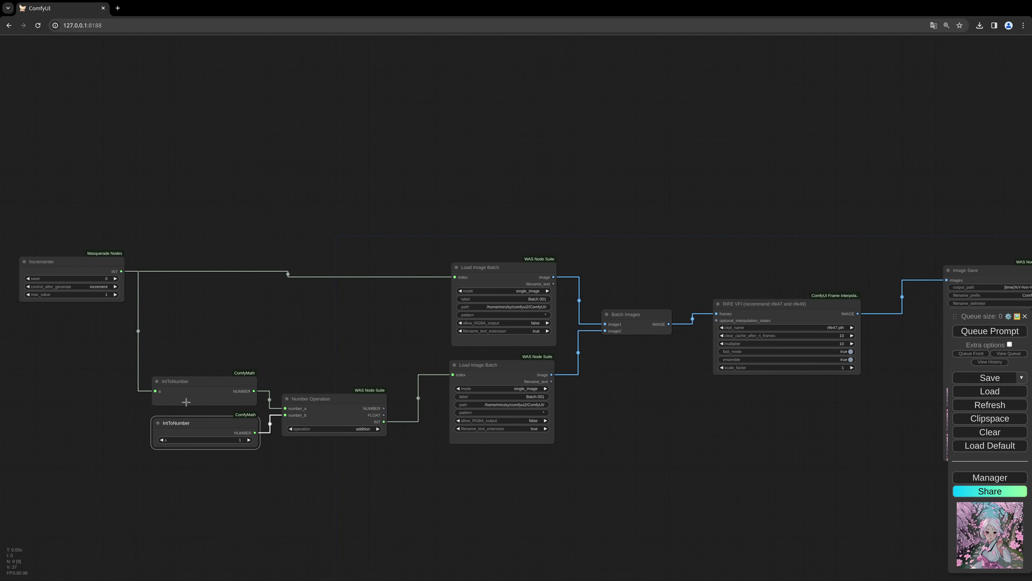
{"action": "left_click_drag", "start_coordinate": [376, 327], "coordinate": [374, 327]}
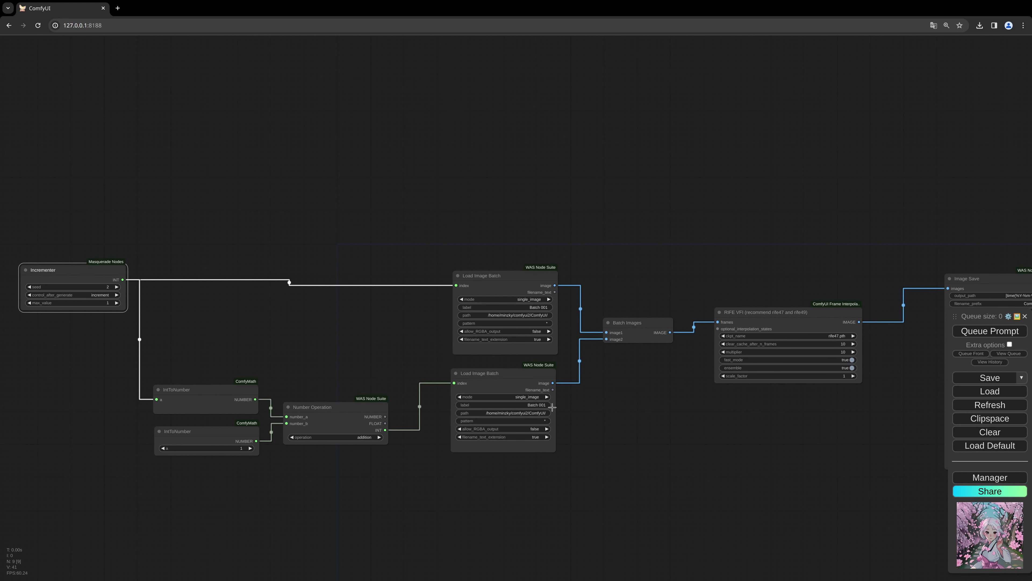
- Move the queue panel higher, show its extra options and enable Auto Queue
{"action": "left_click_drag", "start_coordinate": [907, 248], "coordinate": [885, 226]}
{"action": "left_click_drag", "start_coordinate": [977, 318], "coordinate": [977, 223]}
{"action": "left_click", "coordinate": [1006, 247]}
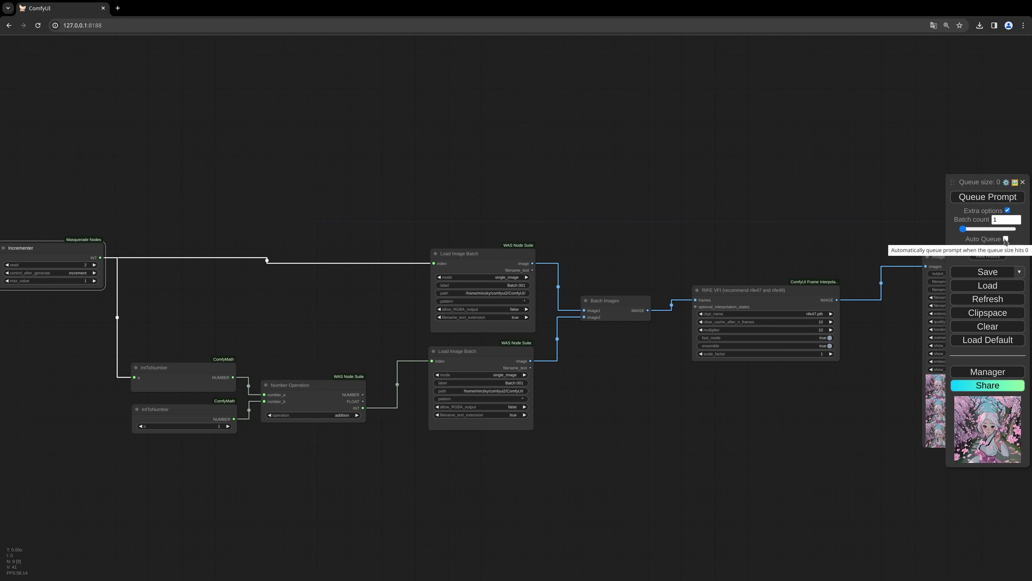
{"action": "left_click", "coordinate": [1005, 239]}
{"action": "scroll", "coordinate": [836, 255], "scroll_direction": "down", "scroll_amount": 2}
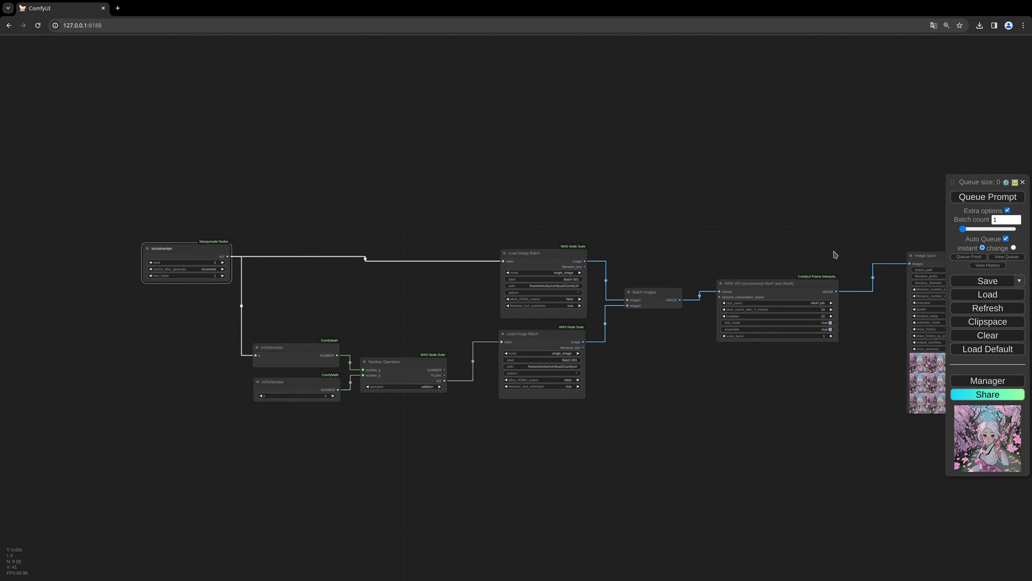
{"action": "left_click_drag", "start_coordinate": [835, 254], "coordinate": [737, 249]}
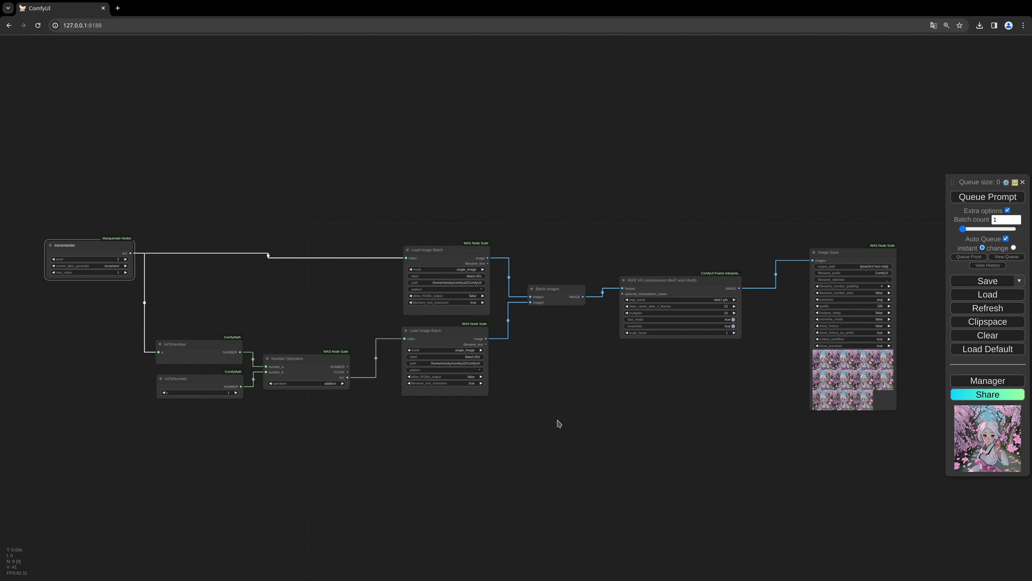
{"action": "scroll", "coordinate": [567, 410], "scroll_direction": "right", "scroll_amount": 2}
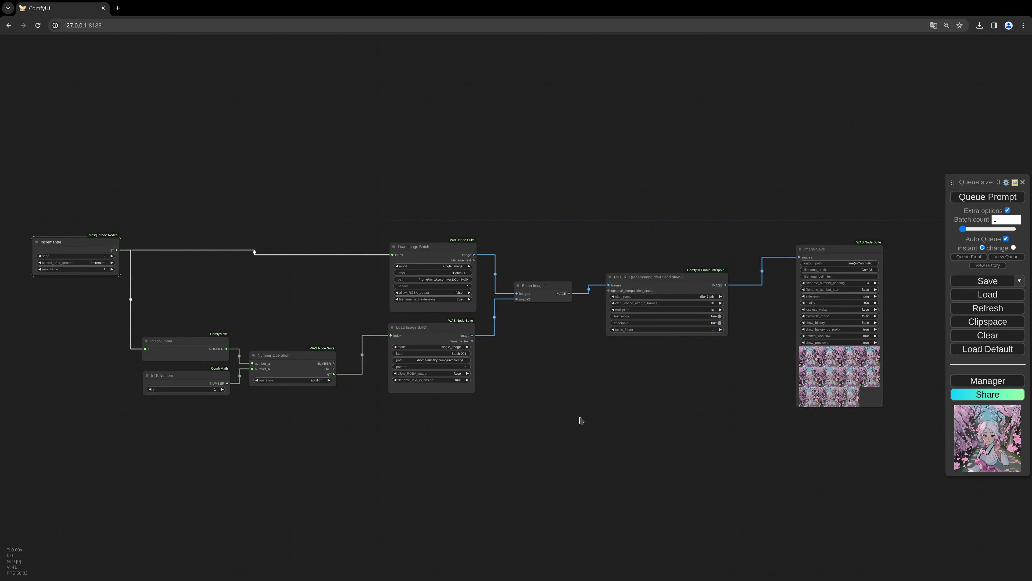
{"action": "left_click", "coordinate": [672, 334]}
{"action": "scroll", "coordinate": [582, 208], "scroll_direction": "right", "scroll_amount": 2}
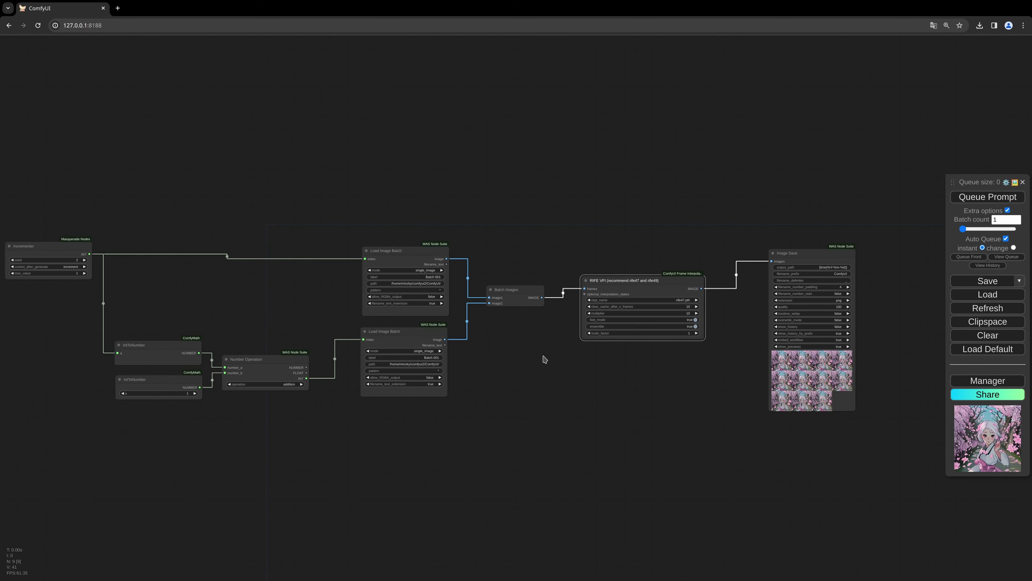
{"action": "scroll", "coordinate": [460, 193], "scroll_direction": "down", "scroll_amount": 2}
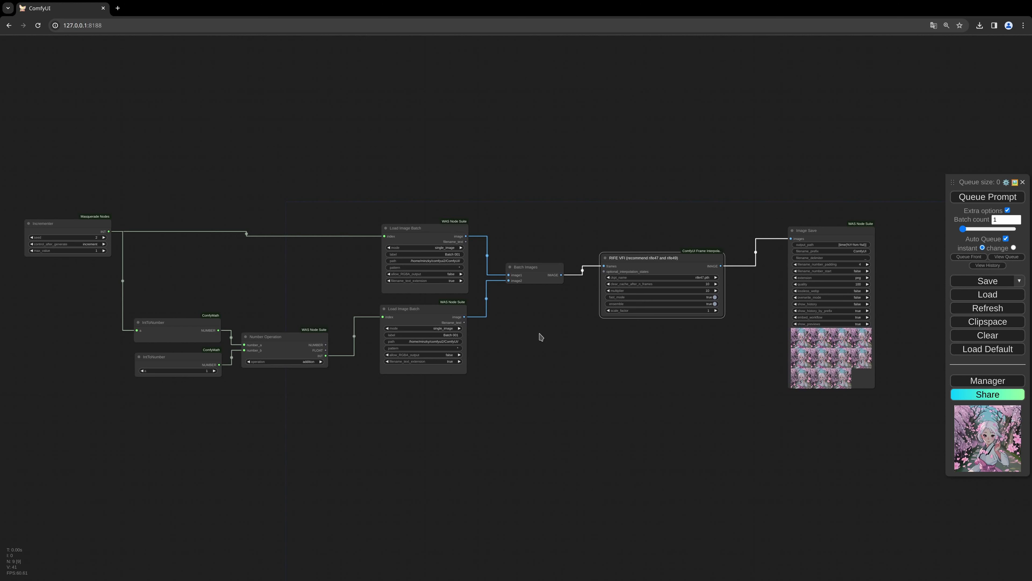
{"action": "left_click", "coordinate": [544, 344]}
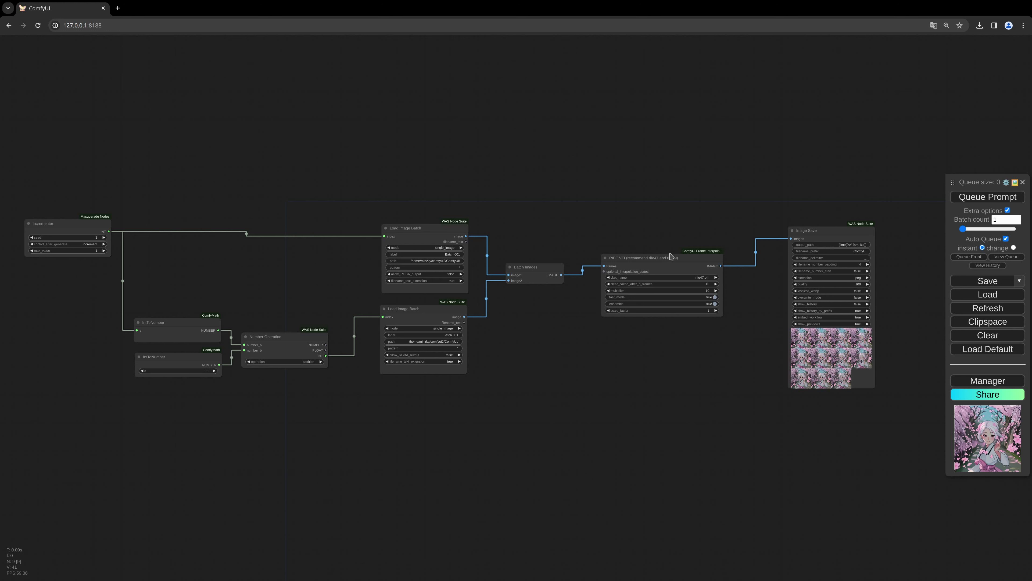
{"action": "left_click_drag", "start_coordinate": [670, 293], "coordinate": [667, 291]}
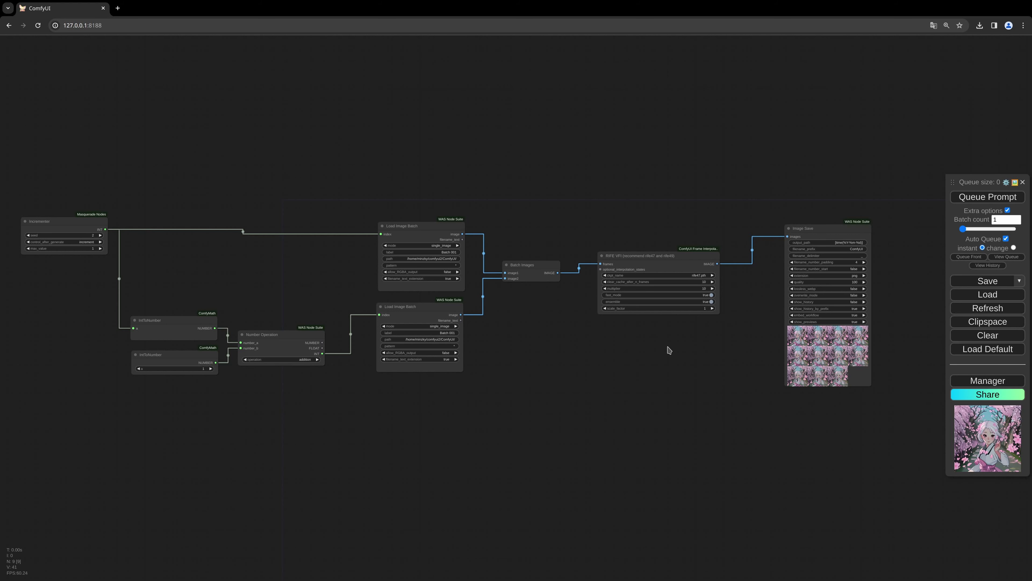
{"action": "mouse_move", "coordinate": [674, 362]}
{"action": "left_mouse_down"}
{"action": "mouse_move", "coordinate": [658, 359]}
{"action": "mouse_move", "coordinate": [674, 372]}
{"action": "left_mouse_up"}
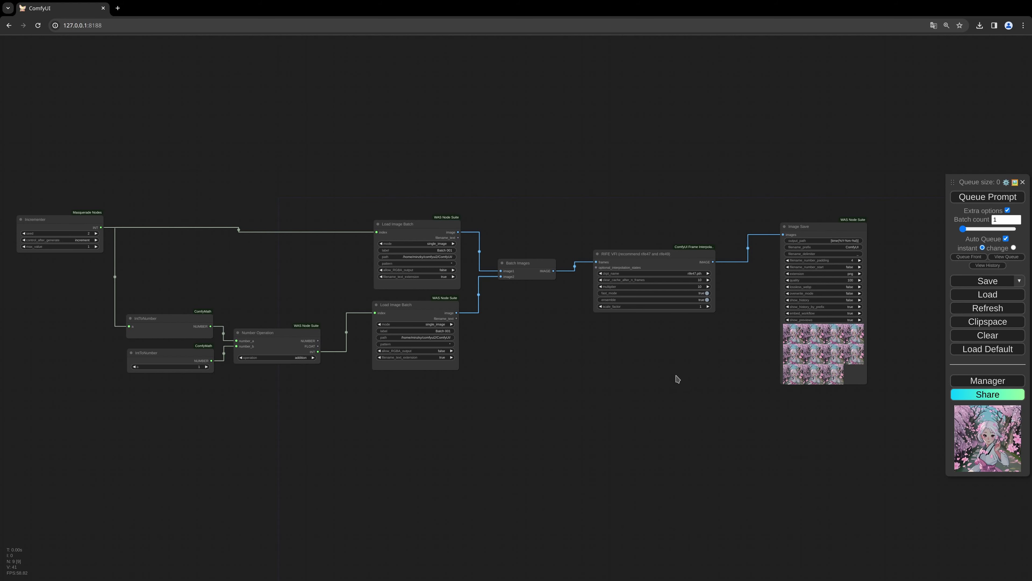
{"action": "left_click_drag", "start_coordinate": [684, 375], "coordinate": [684, 387]}
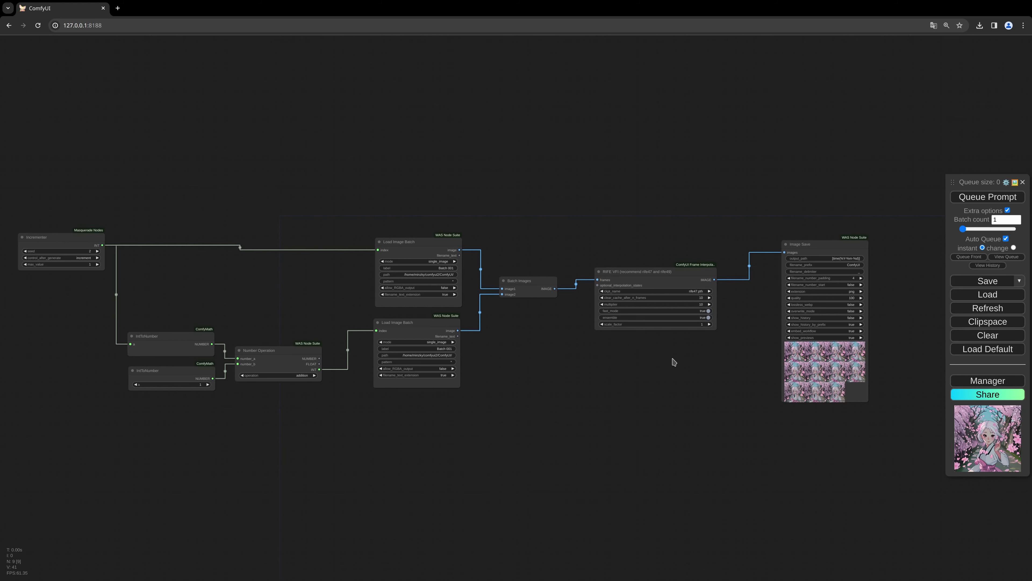
{"action": "left_click_drag", "start_coordinate": [784, 315], "coordinate": [788, 317]}
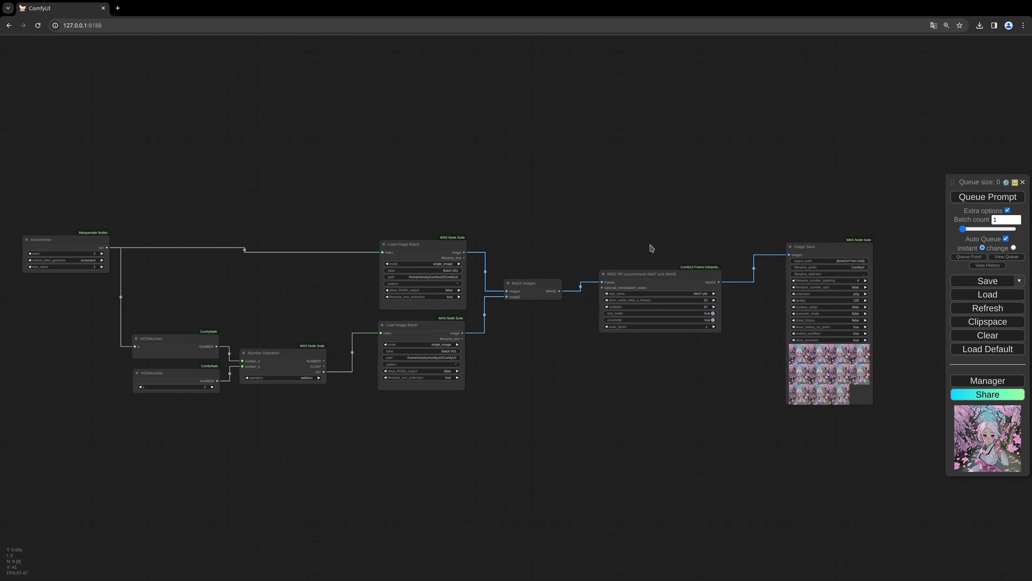
{"action": "left_click_drag", "start_coordinate": [749, 310], "coordinate": [719, 323]}
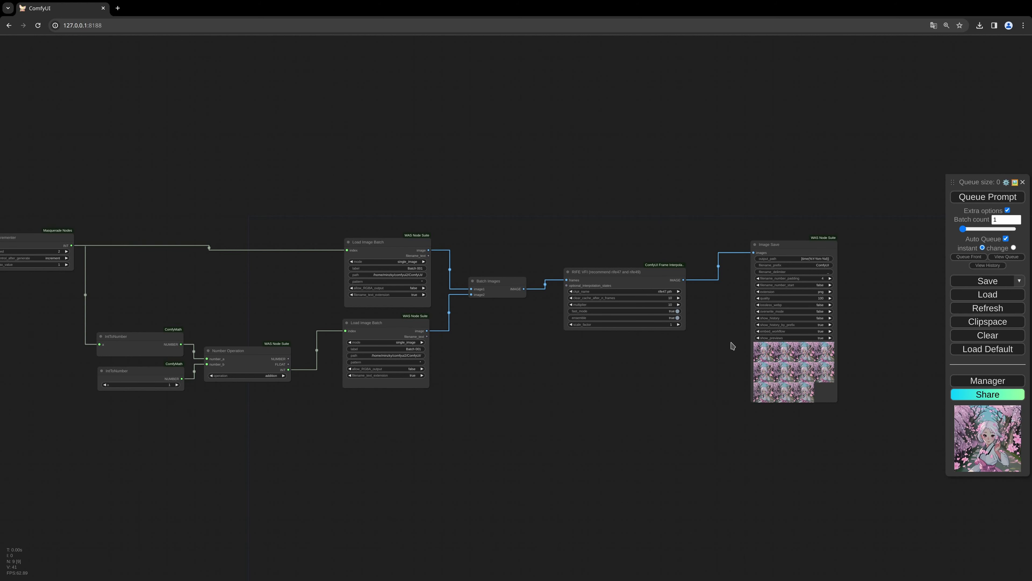
- Move the Image Save node farther away from RIFE VFI to make room for more nodes
{"action": "scroll", "coordinate": [733, 346], "scroll_direction": "up", "scroll_amount": 2}
{"action": "left_click", "coordinate": [523, 220]}
{"action": "left_click_drag", "start_coordinate": [522, 219], "coordinate": [820, 164]}
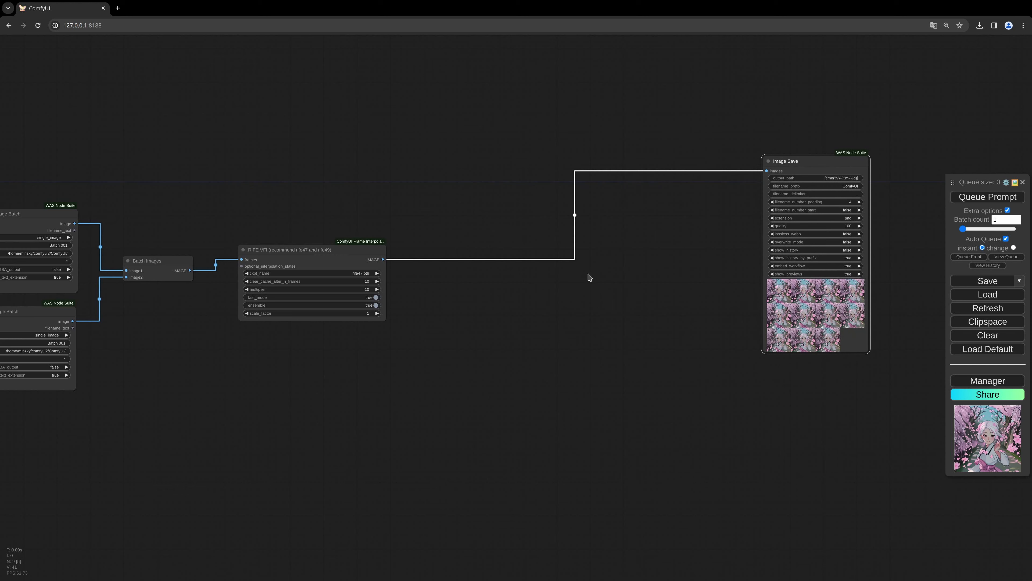
- Add a Split Image Batch node fed by RIFE VFI's IMAGE output, set split_index to 1 and place it below the output link
{"action": "left_click_drag", "start_coordinate": [545, 304], "coordinate": [530, 300]}
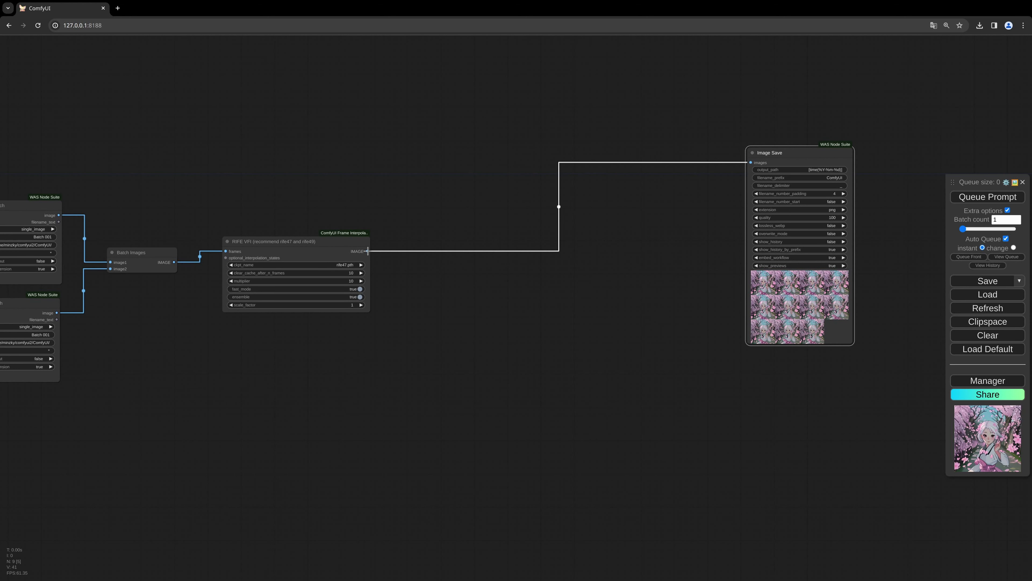
{"action": "left_click_drag", "start_coordinate": [367, 250], "coordinate": [425, 299]}
{"action": "left_click", "coordinate": [447, 366]}
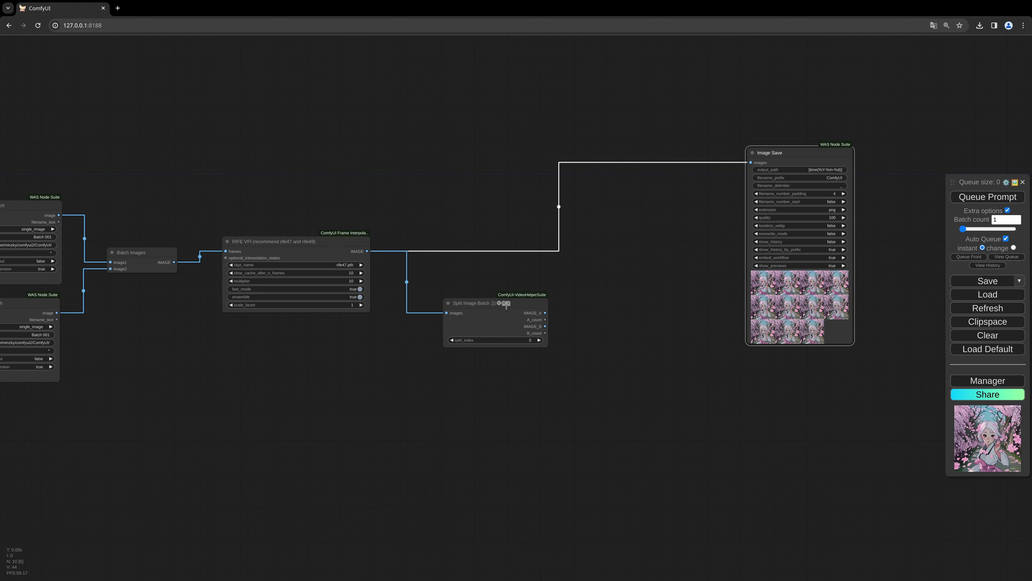
{"action": "left_click_drag", "start_coordinate": [506, 305], "coordinate": [554, 320]}
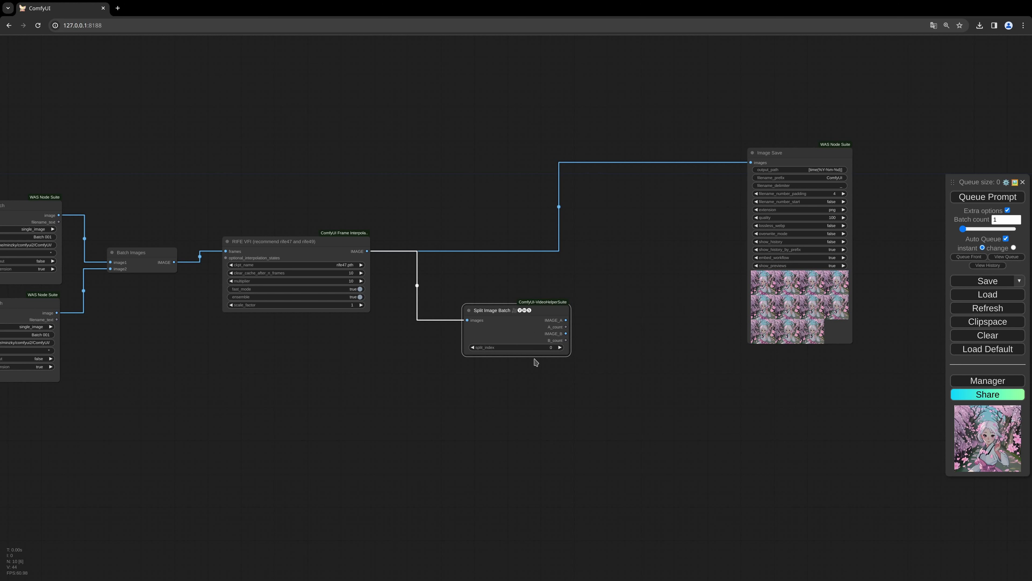
{"action": "left_click_drag", "start_coordinate": [525, 330], "coordinate": [525, 330]}
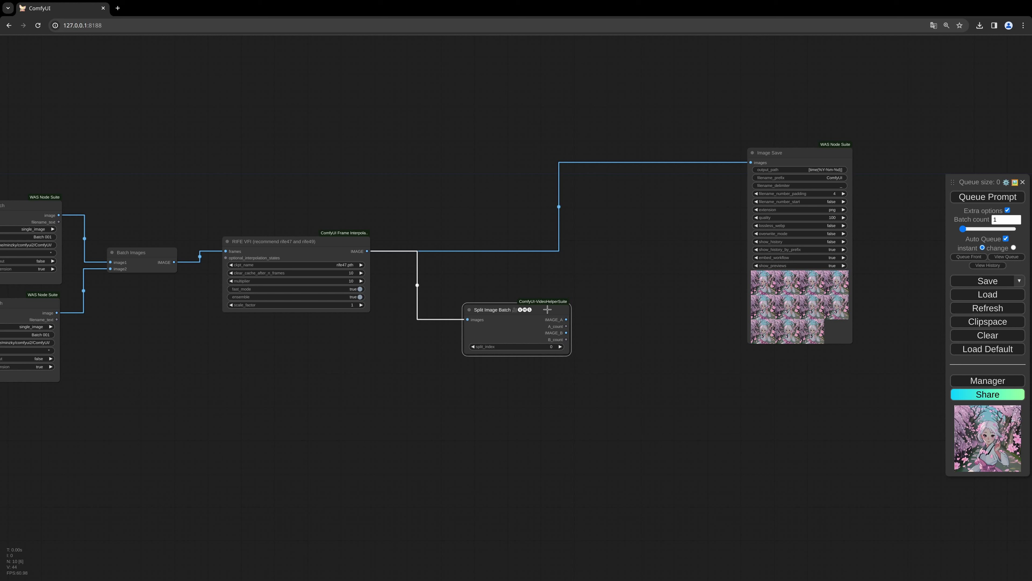
{"action": "left_click", "coordinate": [562, 347]}
{"action": "left_click_drag", "start_coordinate": [513, 329], "coordinate": [488, 335]}
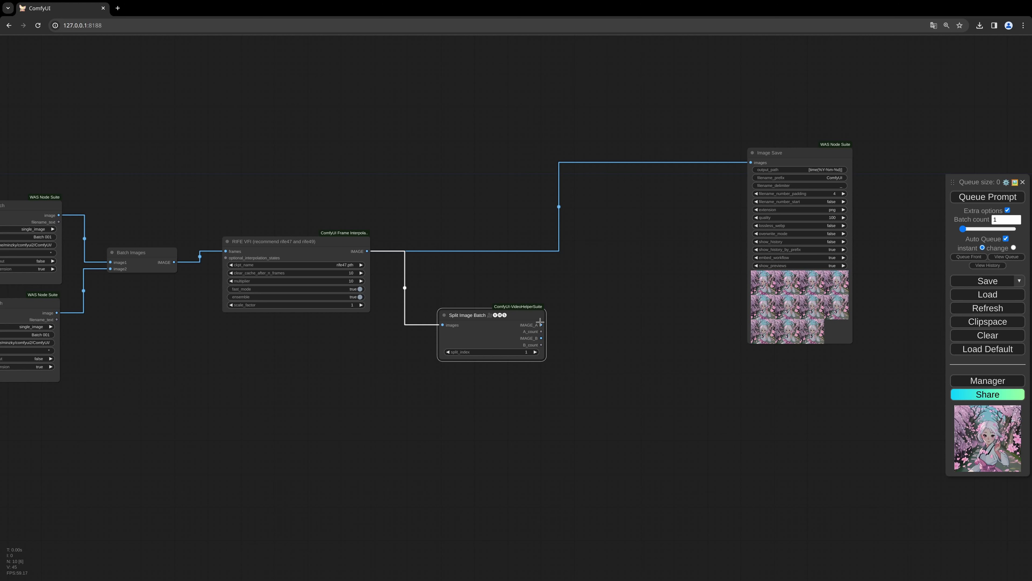
- Attach a Preview Image node to each of Split Image Batch's IMAGE_A and IMAGE_B outputs and queue a run
{"action": "left_click_drag", "start_coordinate": [540, 324], "coordinate": [601, 272]}
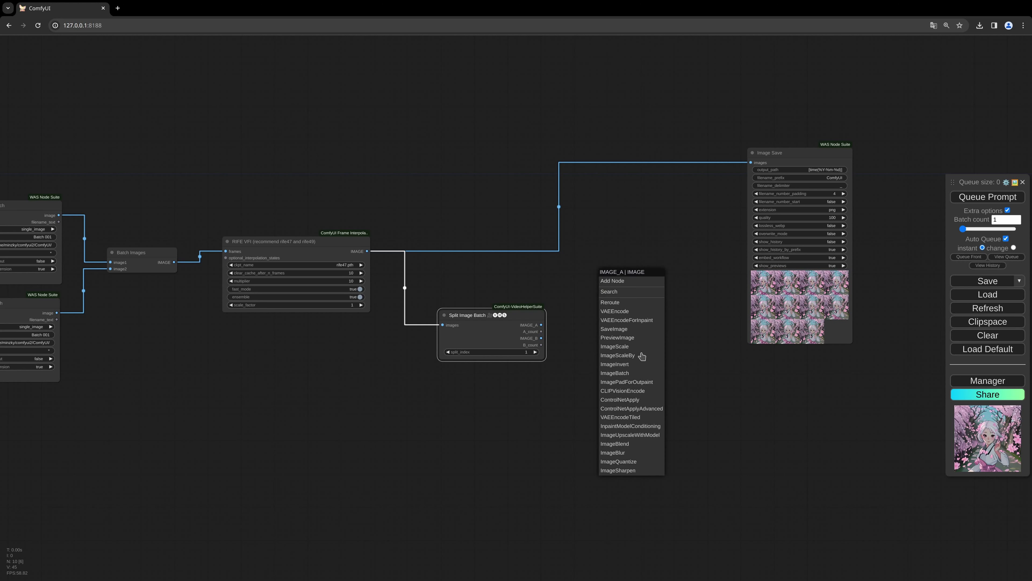
{"action": "left_click", "coordinate": [618, 337]}
{"action": "left_click_drag", "start_coordinate": [541, 339], "coordinate": [633, 354]}
{"action": "left_click", "coordinate": [640, 414]}
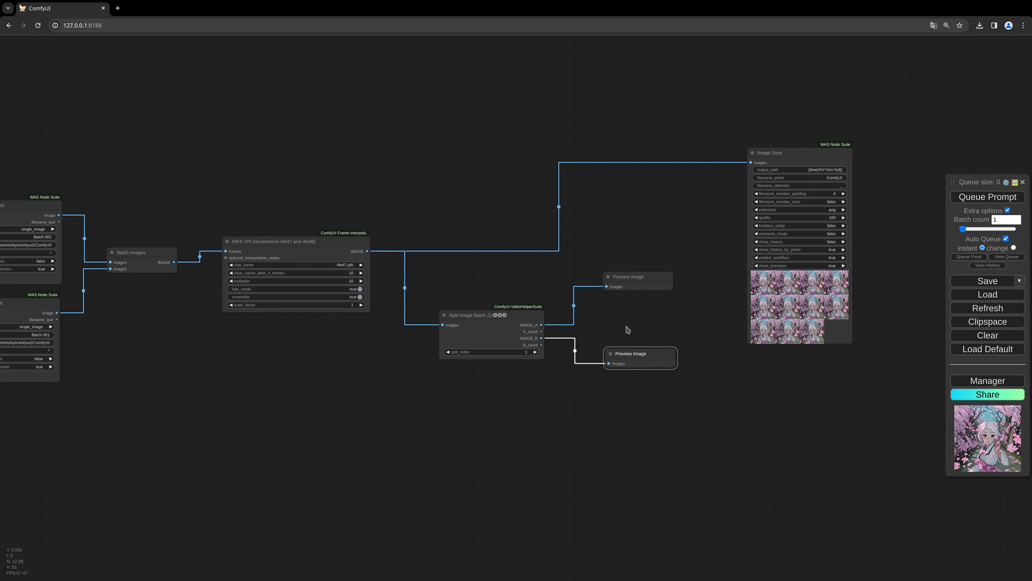
{"action": "left_click_drag", "start_coordinate": [516, 322], "coordinate": [506, 316]}
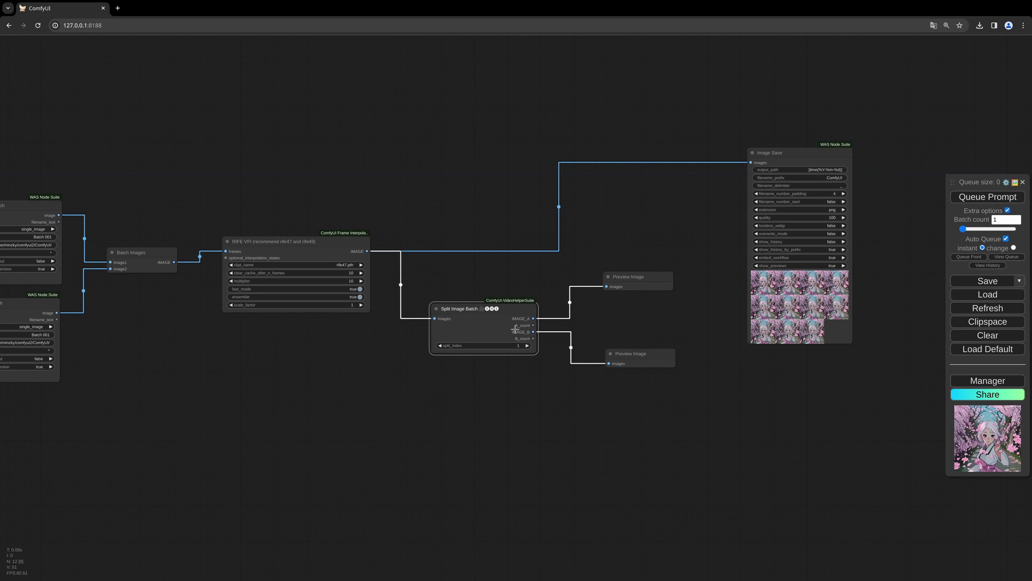
{"action": "key", "text": "ctrl+Return"}
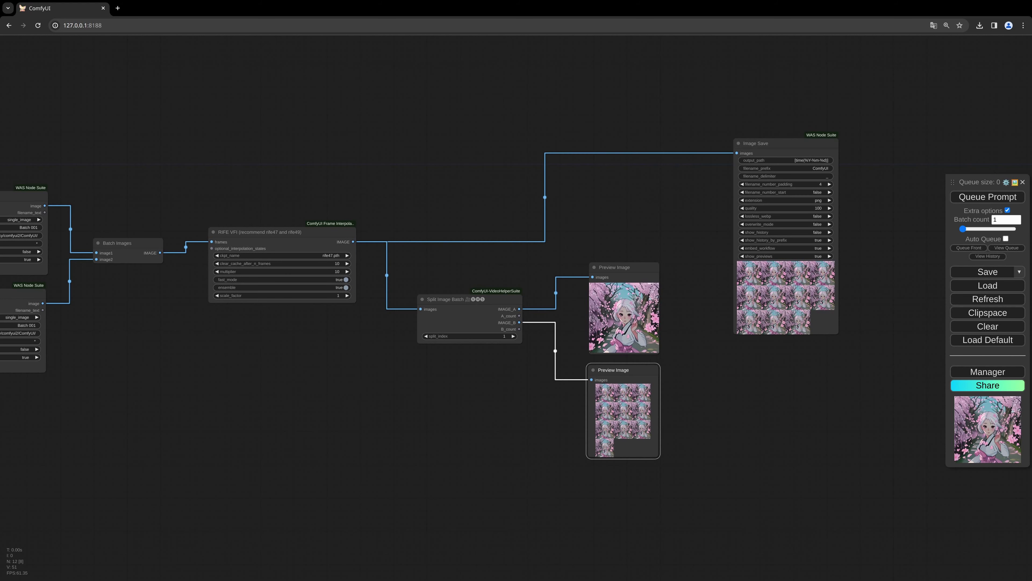
- Arrange the two Preview Image nodes one above the other between Split Image Batch and Image Save
{"action": "left_click_drag", "start_coordinate": [635, 296], "coordinate": [632, 294]}
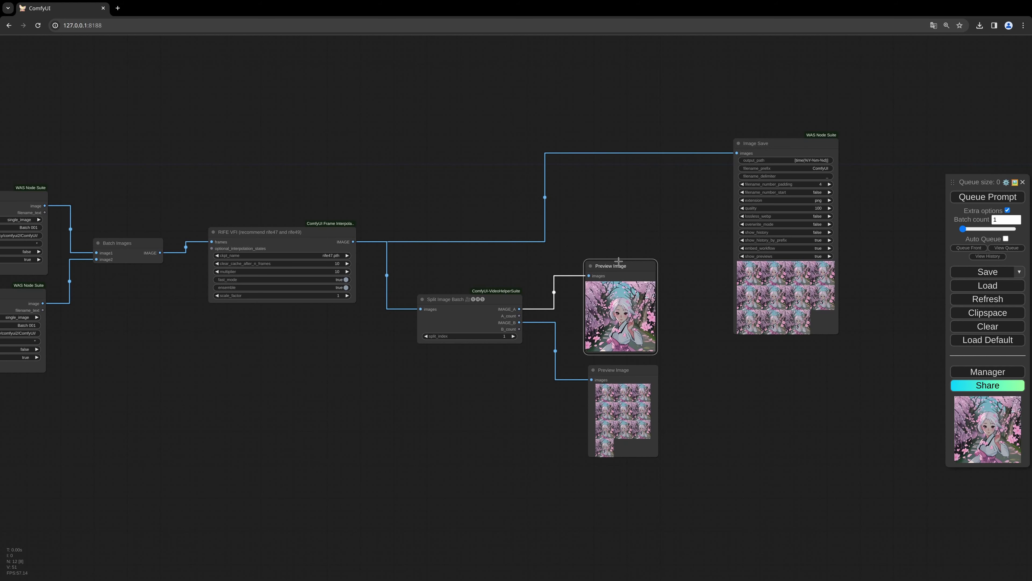
{"action": "left_click_drag", "start_coordinate": [618, 261], "coordinate": [617, 257]}
{"action": "left_click_drag", "start_coordinate": [638, 376], "coordinate": [693, 339]}
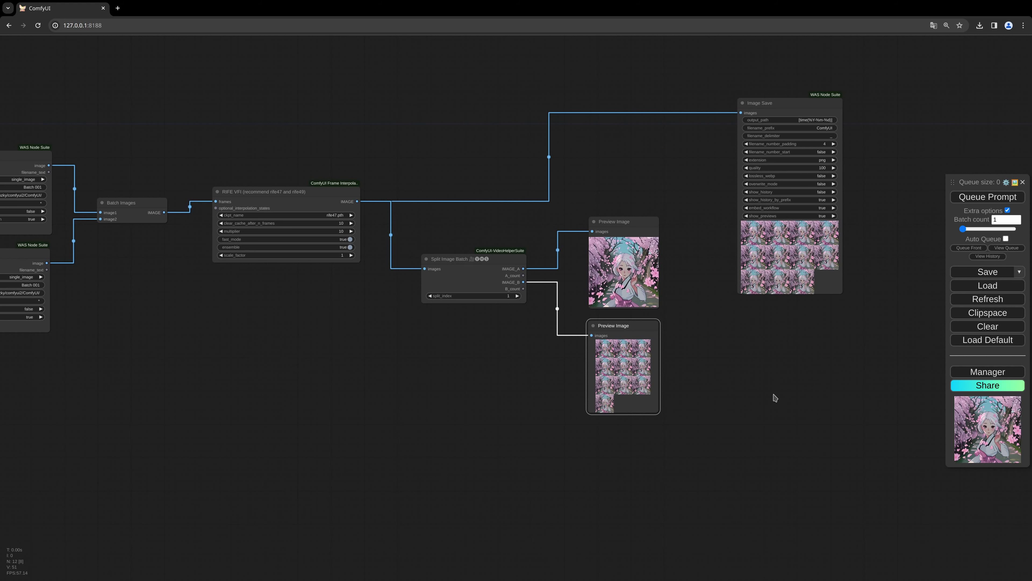
{"action": "left_click_drag", "start_coordinate": [481, 242], "coordinate": [504, 295]}
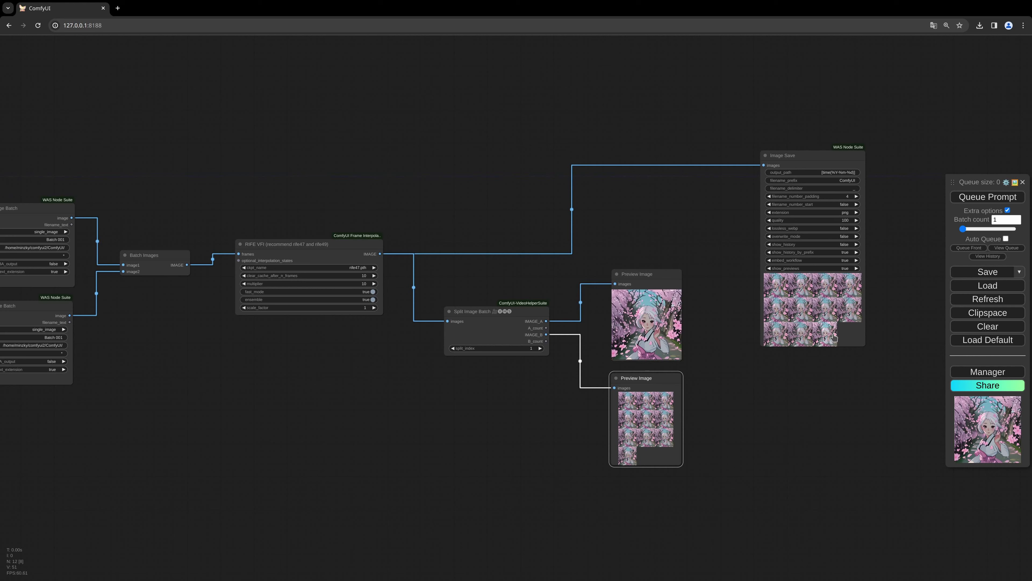
{"action": "left_click_drag", "start_coordinate": [802, 392], "coordinate": [767, 373]}
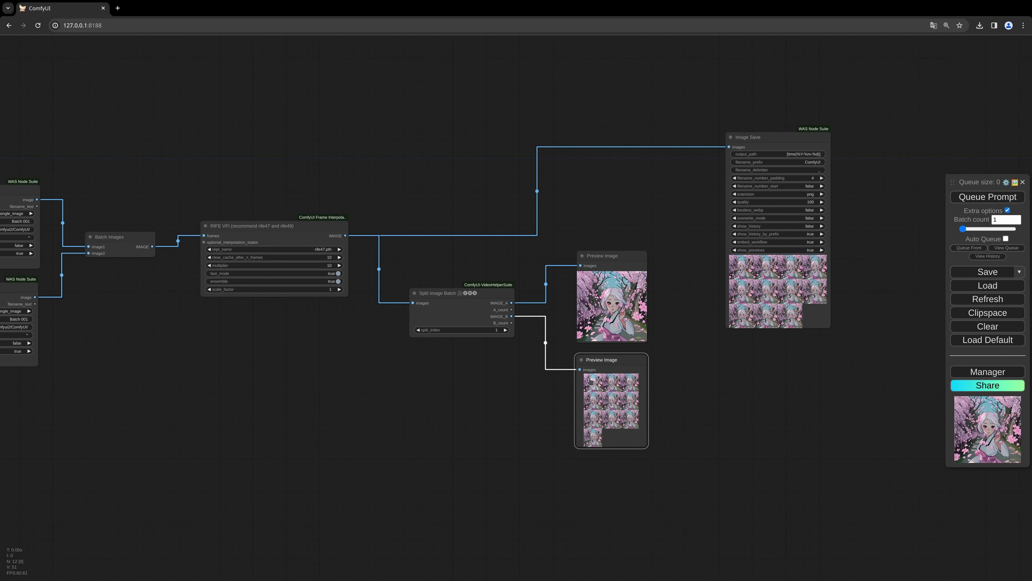
{"action": "left_click_drag", "start_coordinate": [385, 416], "coordinate": [389, 418]}
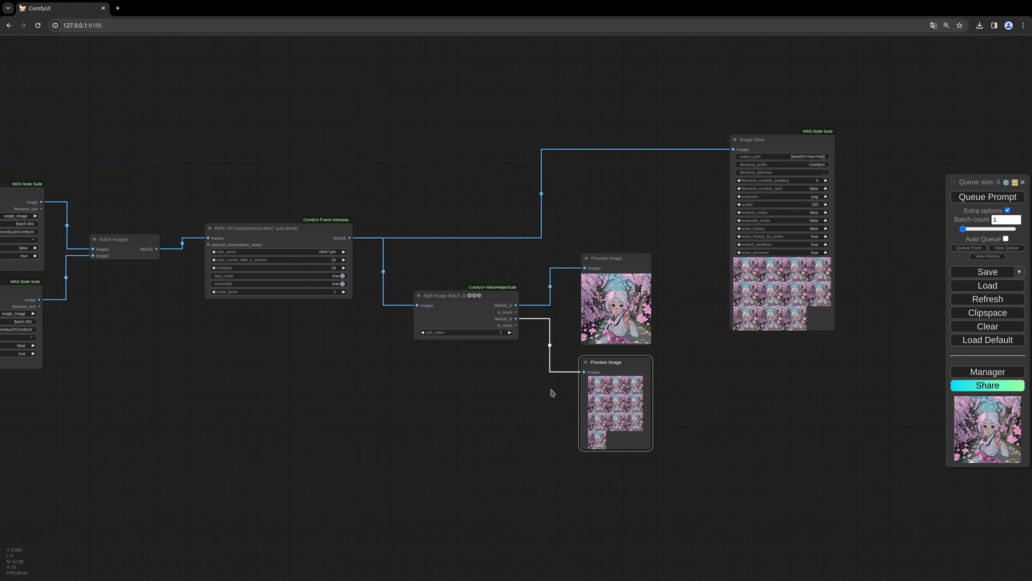
{"action": "left_click_drag", "start_coordinate": [610, 256], "coordinate": [608, 246]}
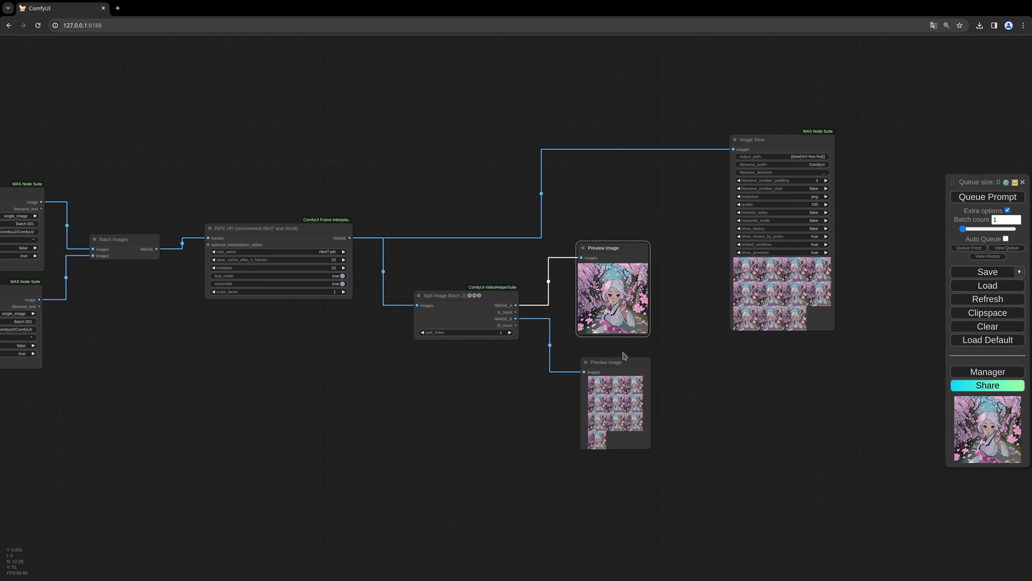
{"action": "left_click_drag", "start_coordinate": [605, 396], "coordinate": [699, 421]}
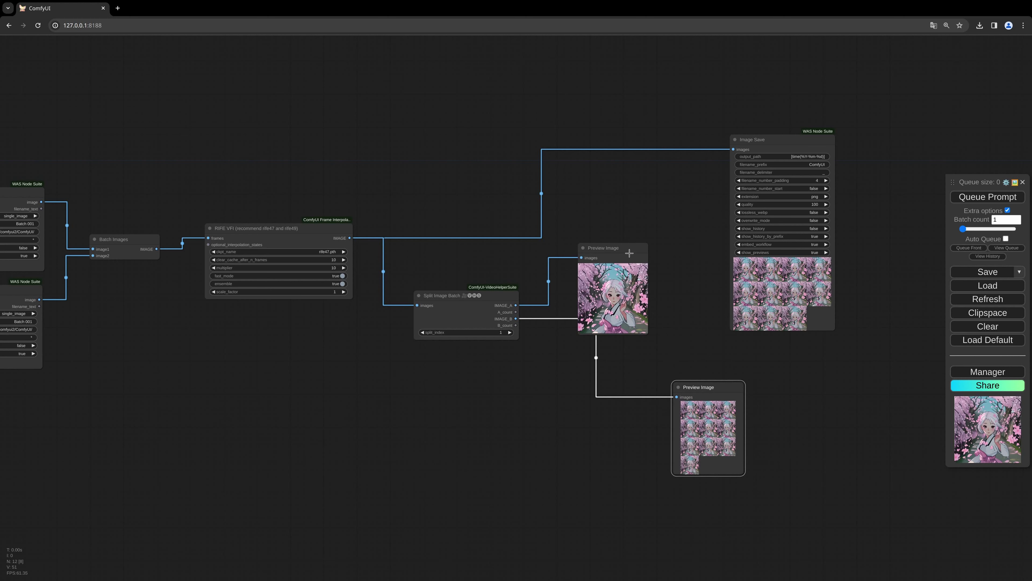
{"action": "left_click_drag", "start_coordinate": [630, 256], "coordinate": [650, 281]}
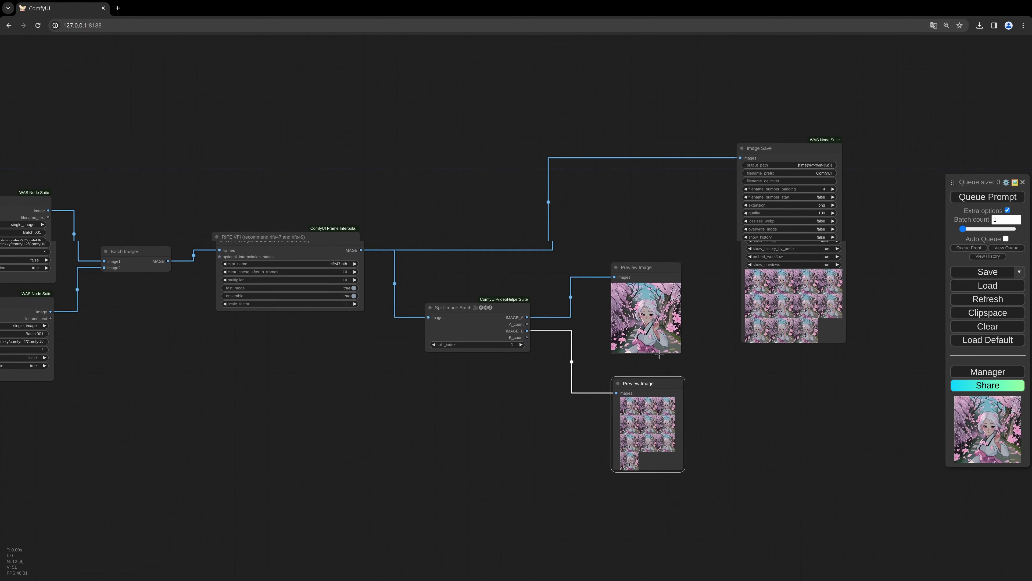
{"action": "left_click_drag", "start_coordinate": [508, 217], "coordinate": [615, 235]}
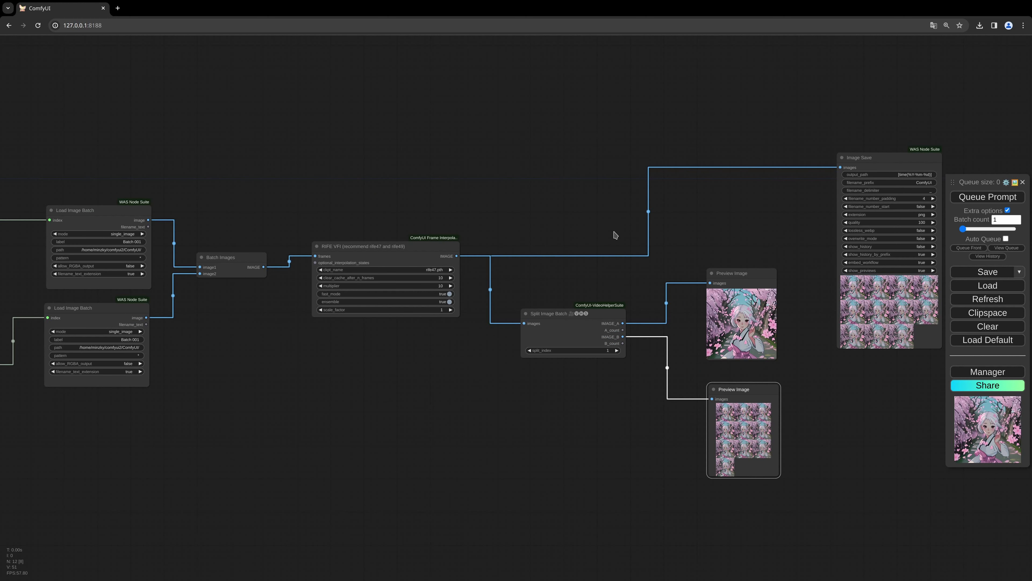
{"action": "left_click_drag", "start_coordinate": [691, 219], "coordinate": [590, 235]}
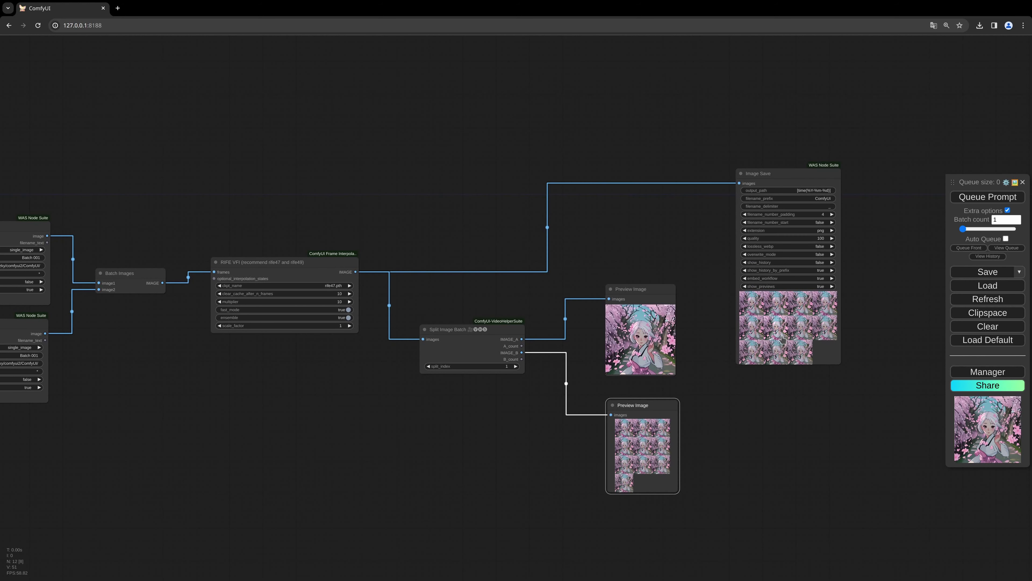
{"action": "left_click_drag", "start_coordinate": [729, 397], "coordinate": [708, 338]}
{"action": "left_click_drag", "start_coordinate": [642, 356], "coordinate": [764, 336]}
{"action": "left_click_drag", "start_coordinate": [637, 253], "coordinate": [673, 244]}
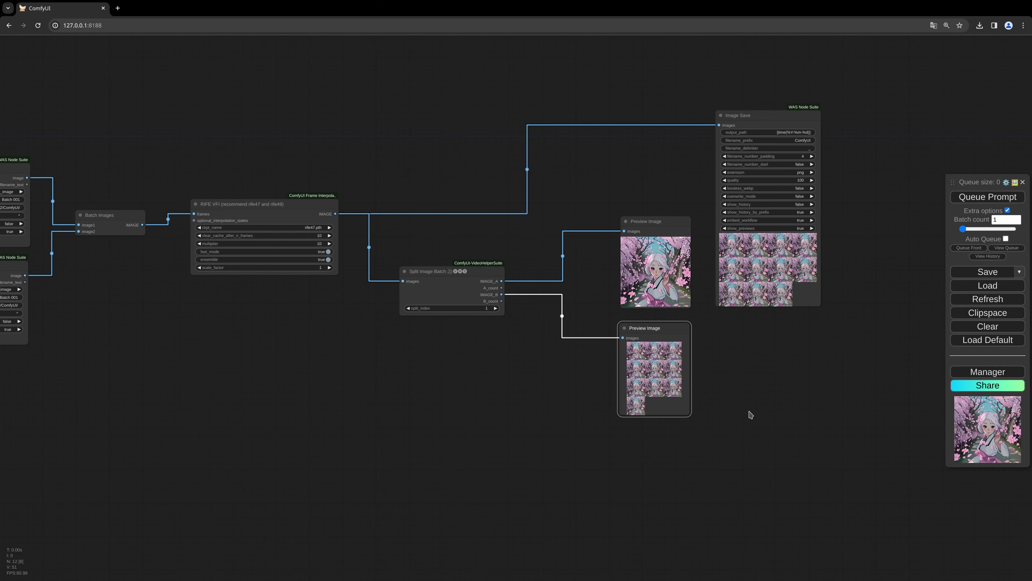
- Add an Image Input Switch node and position it above the previews, ahead of Image Save
{"action": "left_click_drag", "start_coordinate": [719, 363], "coordinate": [647, 421]}
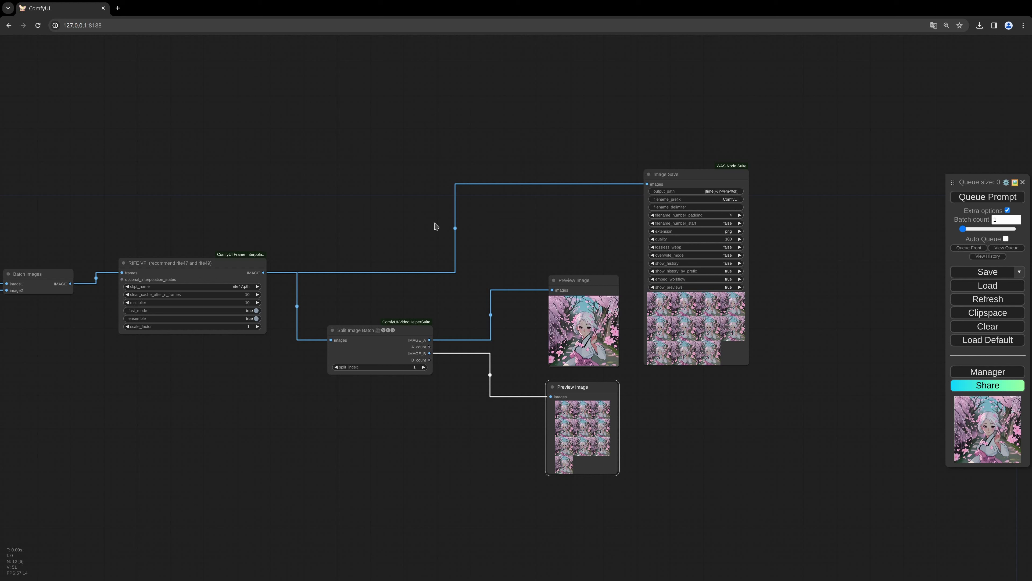
{"action": "double_click", "coordinate": [410, 140]}
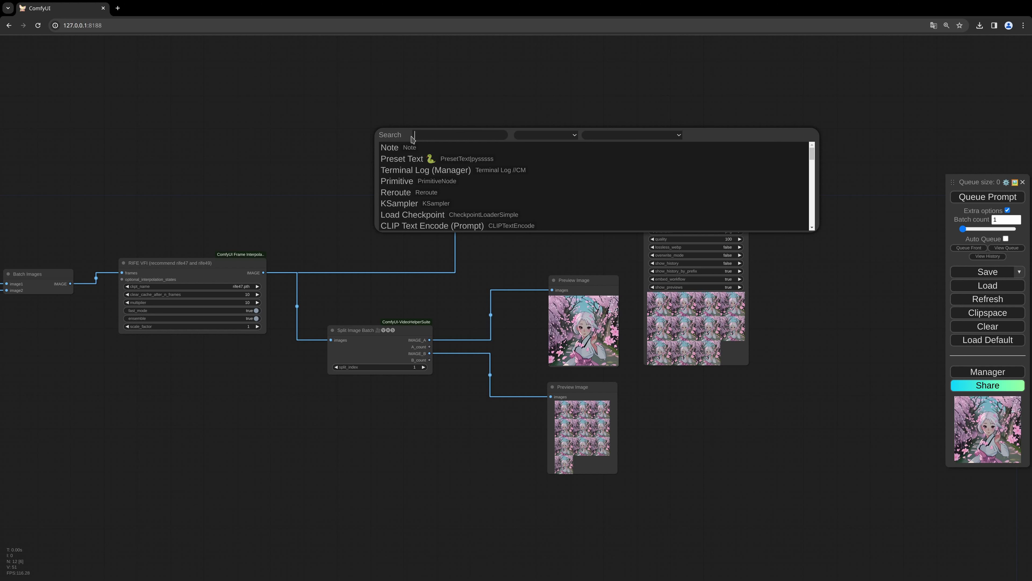
{"action": "type", "text": "image input"}
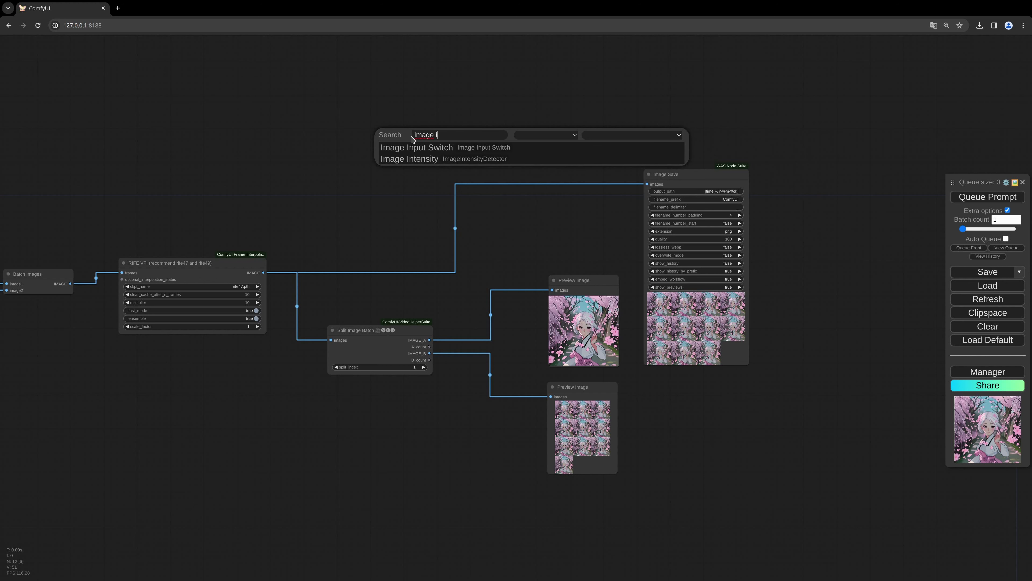
{"action": "left_click", "coordinate": [424, 145]}
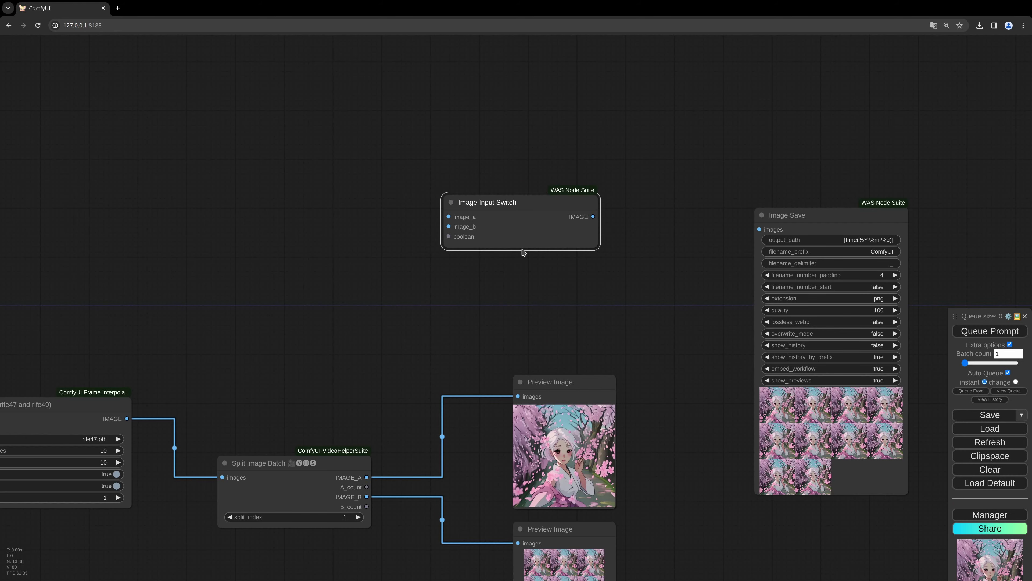
{"action": "left_click_drag", "start_coordinate": [497, 206], "coordinate": [495, 218]}
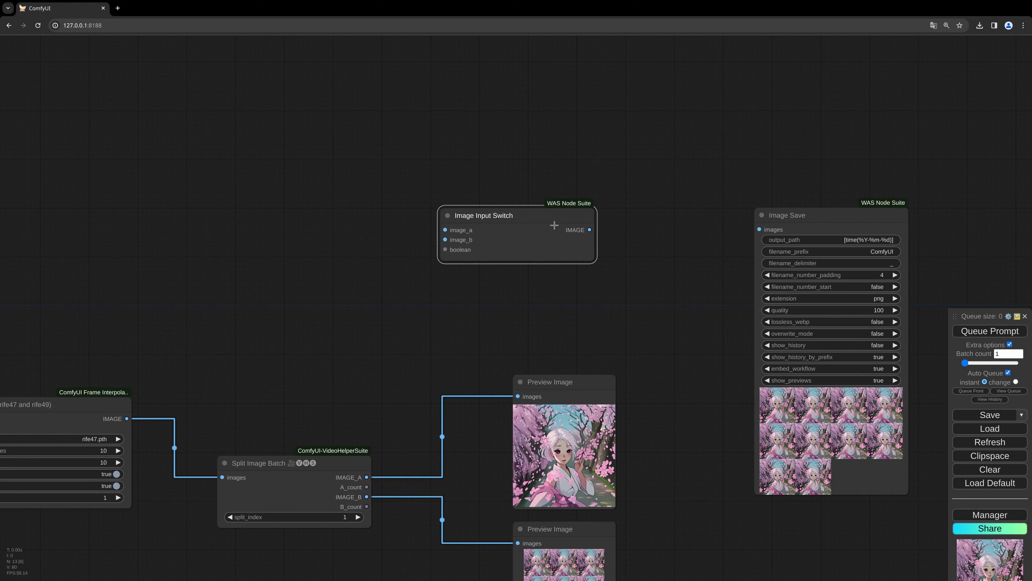
{"action": "left_click_drag", "start_coordinate": [487, 238], "coordinate": [509, 234]}
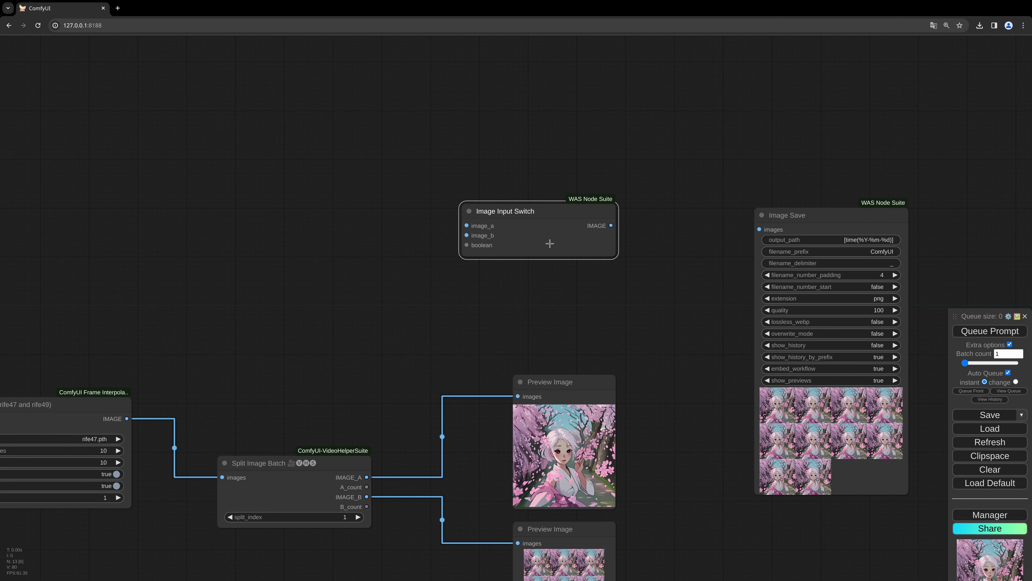
- Connect Split Image Batch's IMAGE_B to the switch's image_a and RIFE VFI's IMAGE to its image_b
{"action": "left_click_drag", "start_coordinate": [366, 496], "coordinate": [459, 230]}
{"action": "left_click_drag", "start_coordinate": [128, 418], "coordinate": [465, 235]}
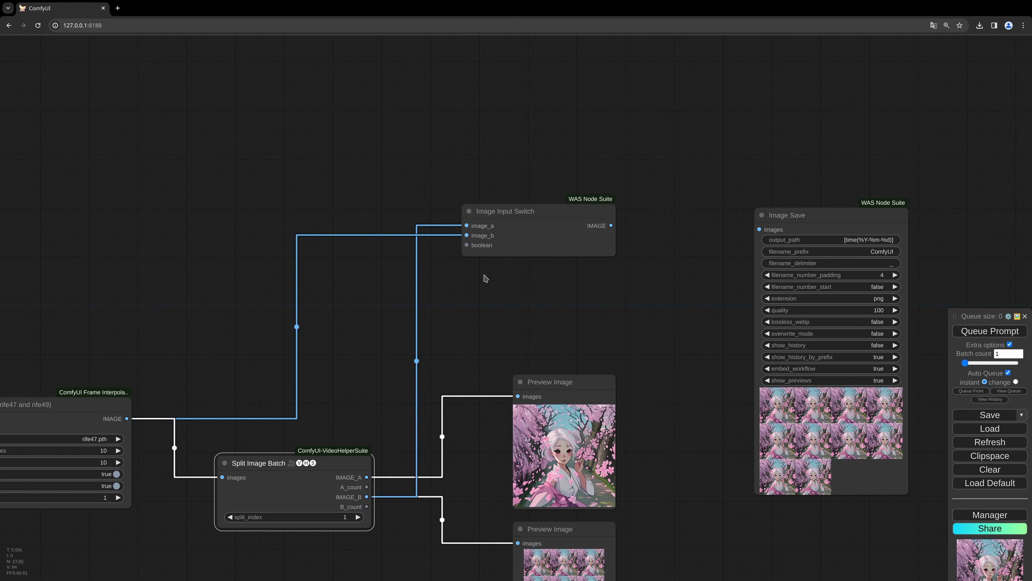
{"action": "left_click_drag", "start_coordinate": [483, 281], "coordinate": [650, 279]}
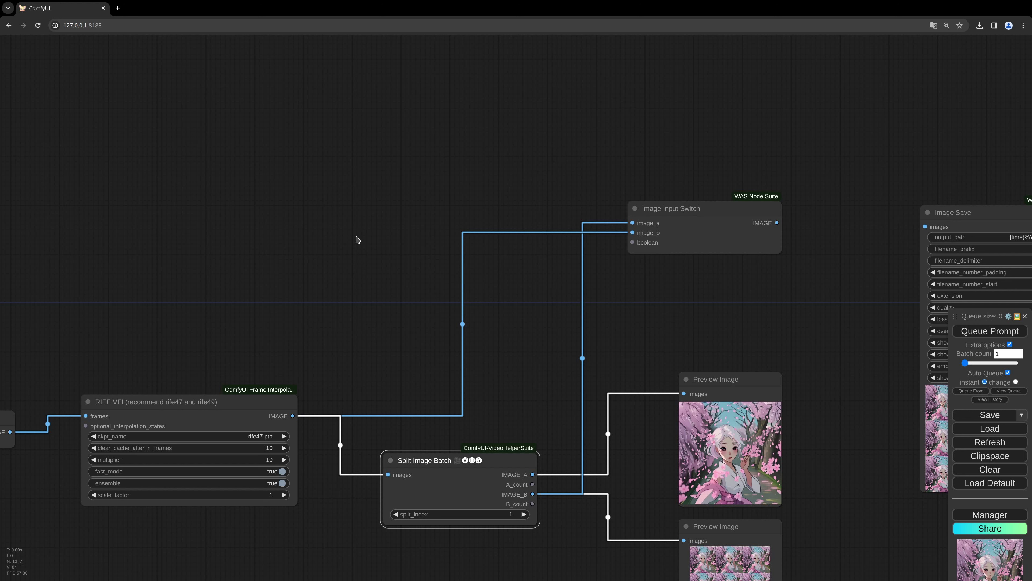
{"action": "left_click", "coordinate": [318, 195]}
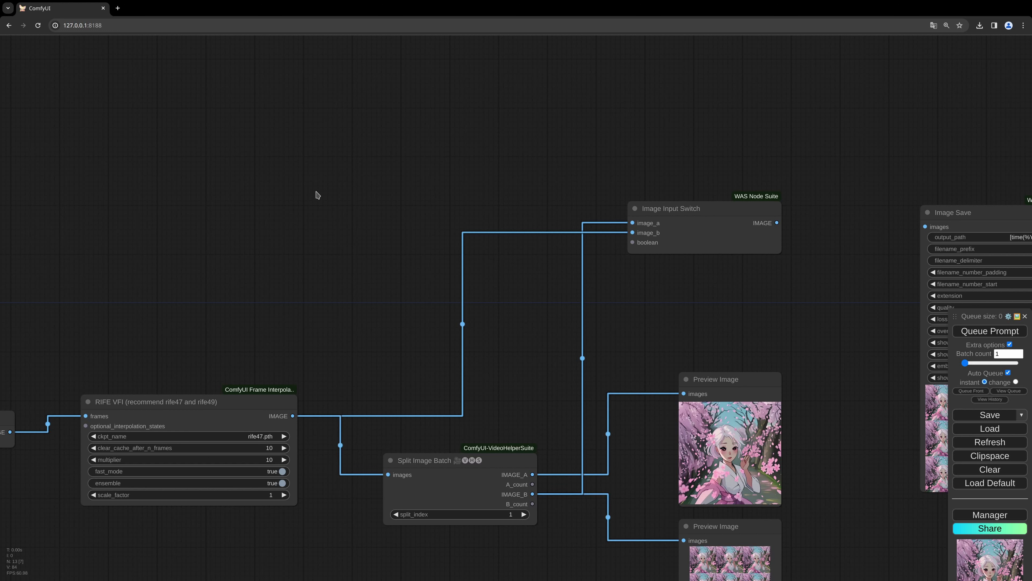
- Add a Compare node from the Logic category above RIFE VFI
{"action": "right_click", "coordinate": [316, 193]}
{"action": "left_click", "coordinate": [327, 192]}
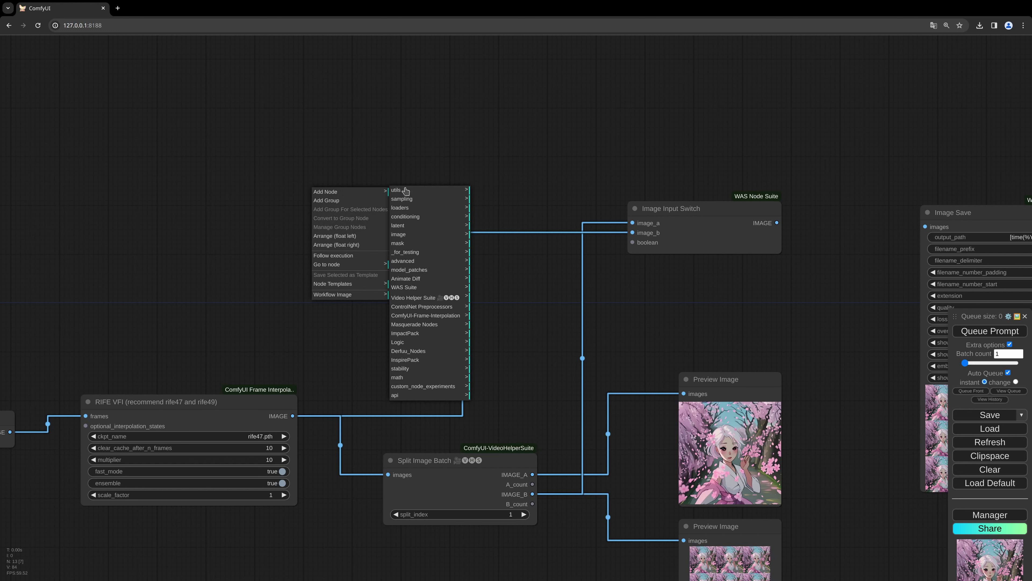
{"action": "left_click", "coordinate": [438, 341]}
{"action": "left_click", "coordinate": [503, 191]}
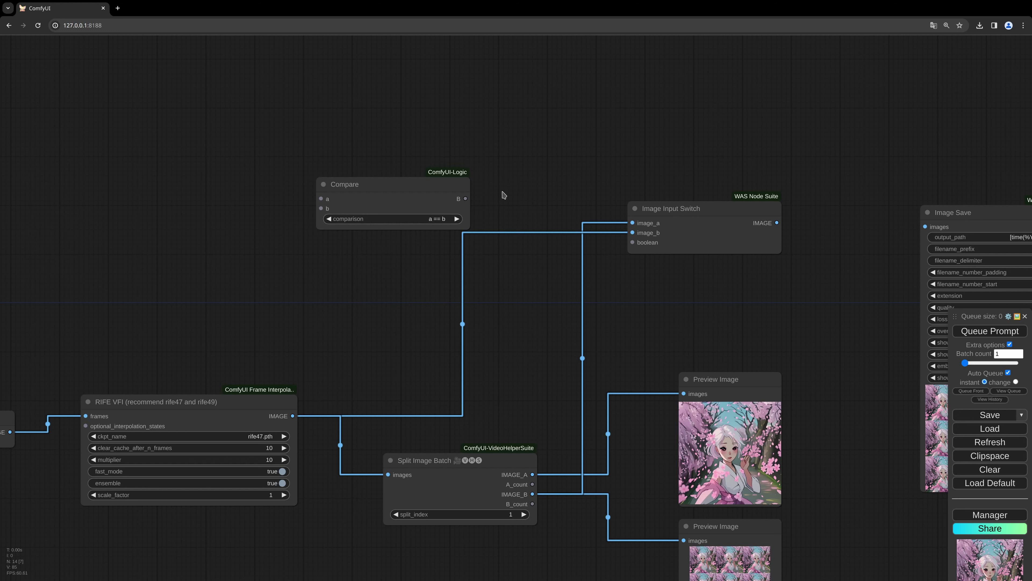
- Connect Compare's B output to Image Input Switch's boolean and the switch's IMAGE output to Image Save's images
{"action": "left_click_drag", "start_coordinate": [425, 188], "coordinate": [632, 242]}
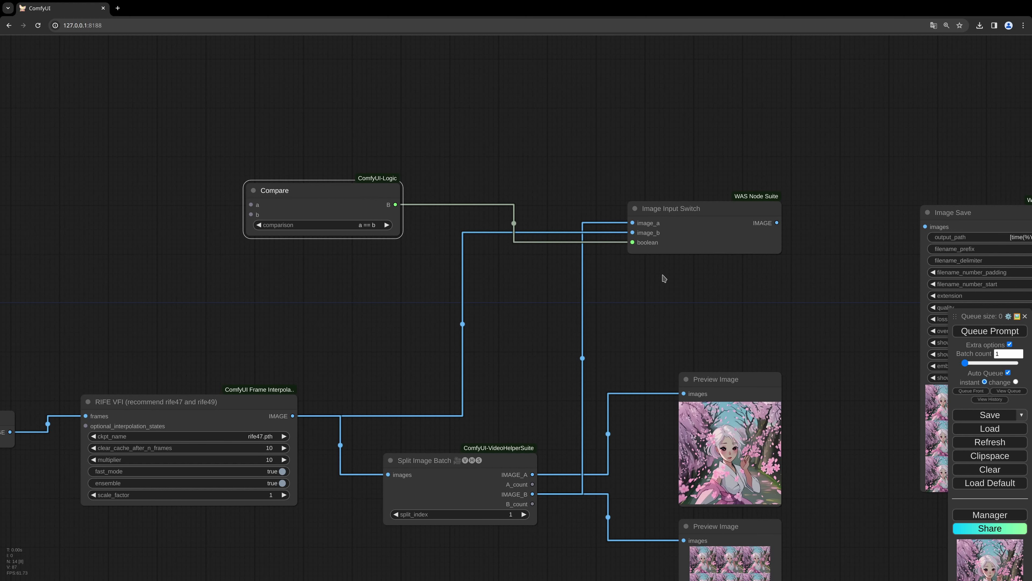
{"action": "left_click_drag", "start_coordinate": [753, 288], "coordinate": [580, 276]}
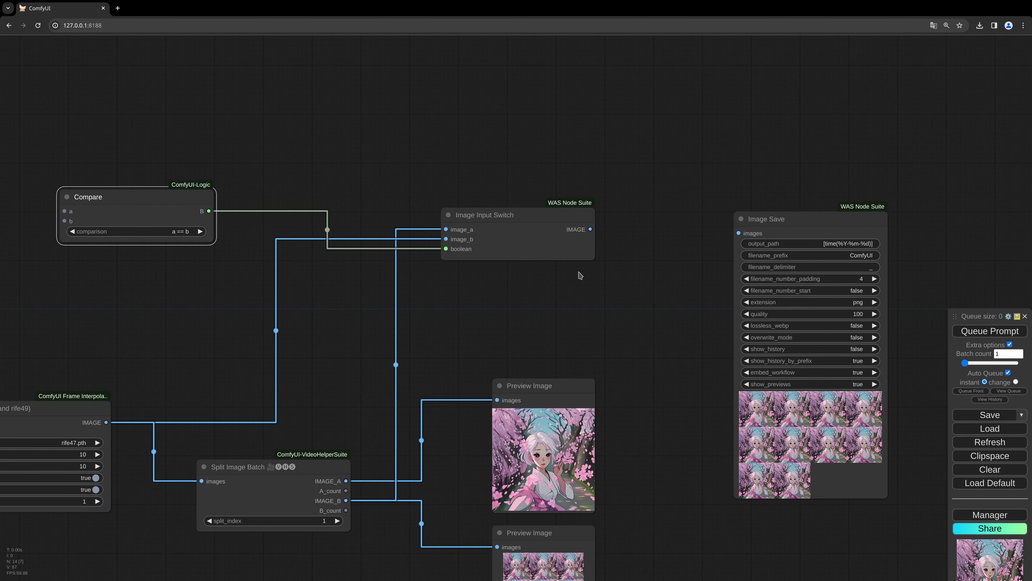
{"action": "left_click_drag", "start_coordinate": [589, 229], "coordinate": [739, 233]}
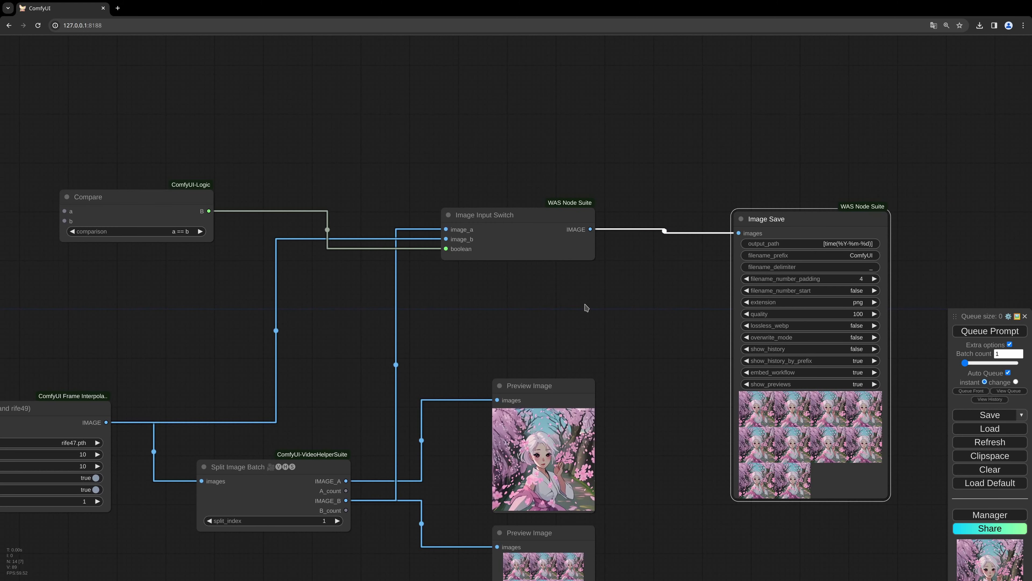
- Connect the Incrementer's INT output to Compare's a input
{"action": "left_click_drag", "start_coordinate": [493, 317], "coordinate": [687, 311]}
{"action": "left_click_drag", "start_coordinate": [329, 320], "coordinate": [619, 341]}
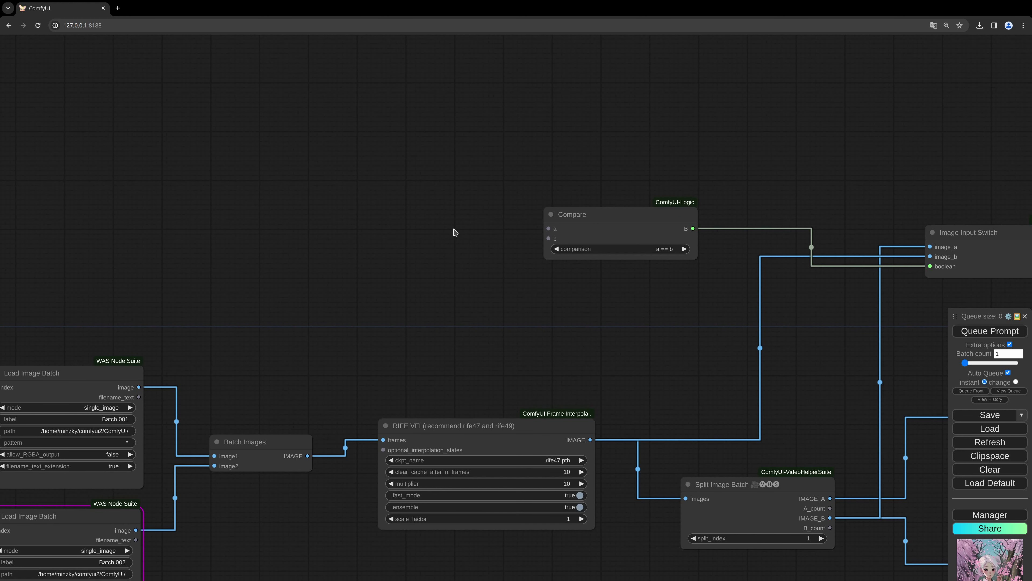
{"action": "scroll", "coordinate": [345, 290], "scroll_direction": "down", "scroll_amount": 1}
{"action": "left_click_drag", "start_coordinate": [374, 289], "coordinate": [516, 283]}
{"action": "scroll", "coordinate": [514, 284], "scroll_direction": "down", "scroll_amount": 3}
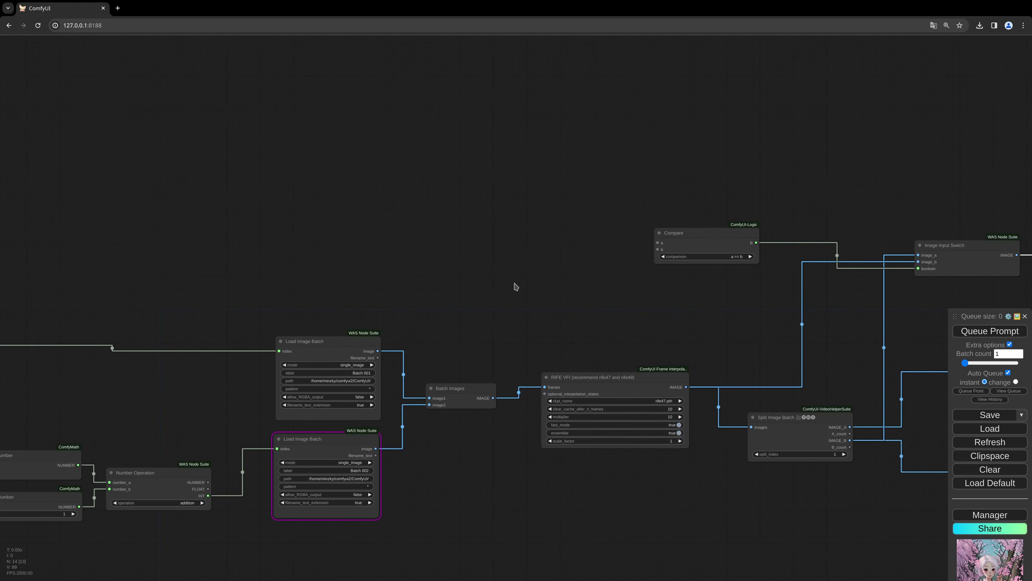
{"action": "left_click_drag", "start_coordinate": [199, 325], "coordinate": [261, 323]}
{"action": "left_click_drag", "start_coordinate": [194, 310], "coordinate": [247, 293]}
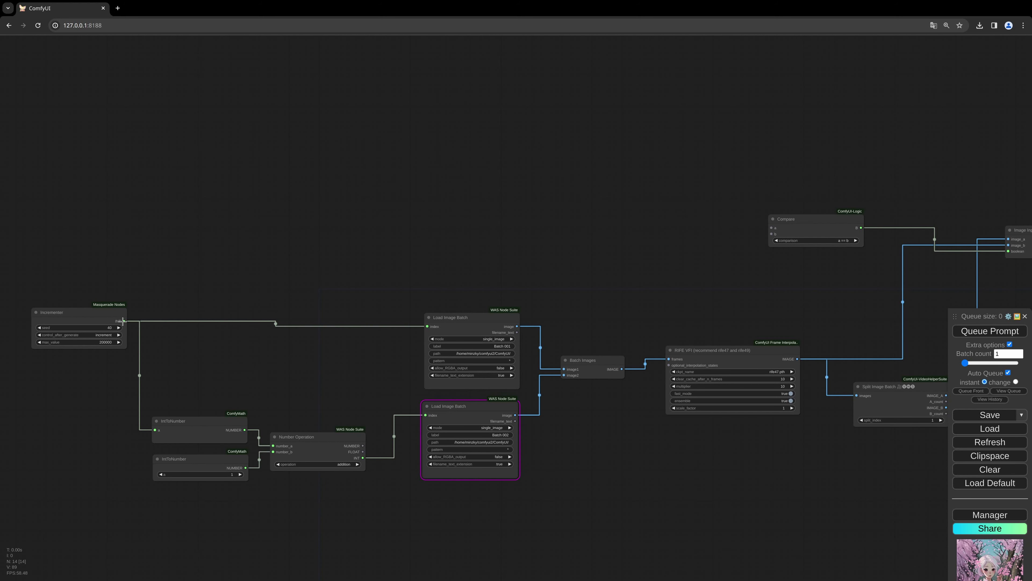
{"action": "left_click_drag", "start_coordinate": [122, 321], "coordinate": [772, 228]}
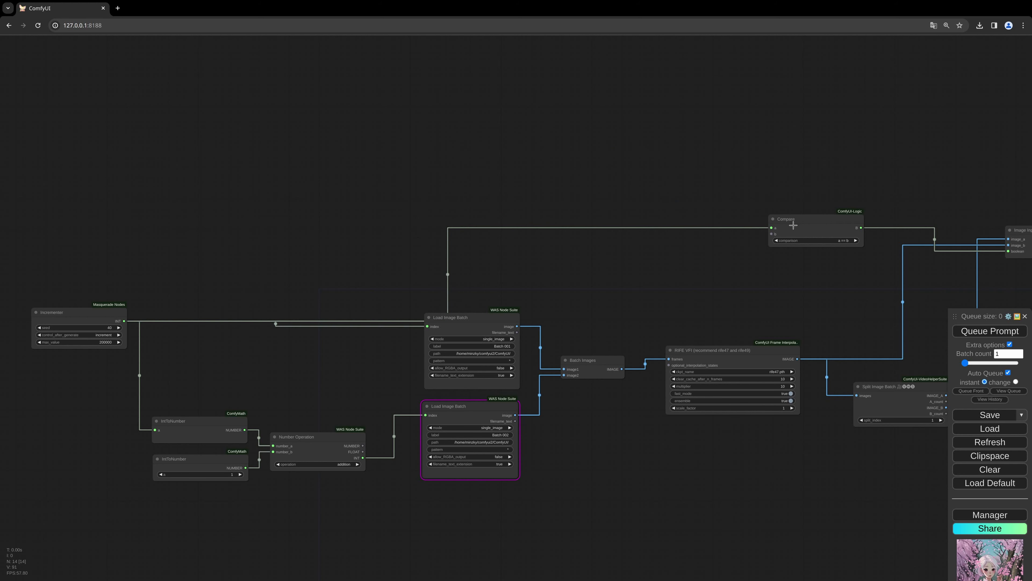
- Duplicate the Incrementer node beside Compare and connect the copy's INT output to Compare's b input
{"action": "scroll", "coordinate": [546, 276], "scroll_direction": "right", "scroll_amount": 2}
{"action": "scroll", "coordinate": [546, 277], "scroll_direction": "down", "scroll_amount": 1}
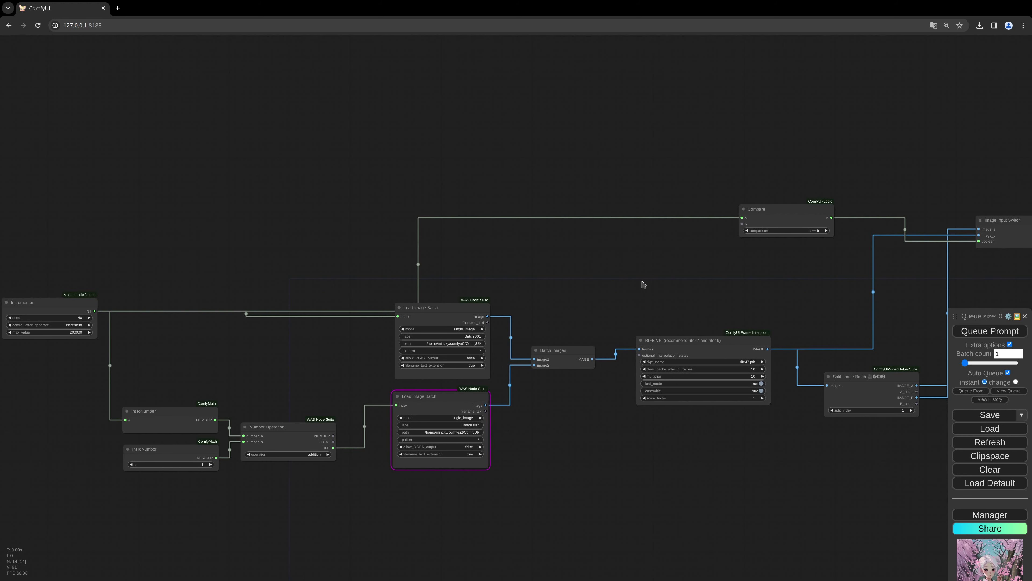
{"action": "scroll", "coordinate": [516, 293], "scroll_direction": "up", "scroll_amount": 4}
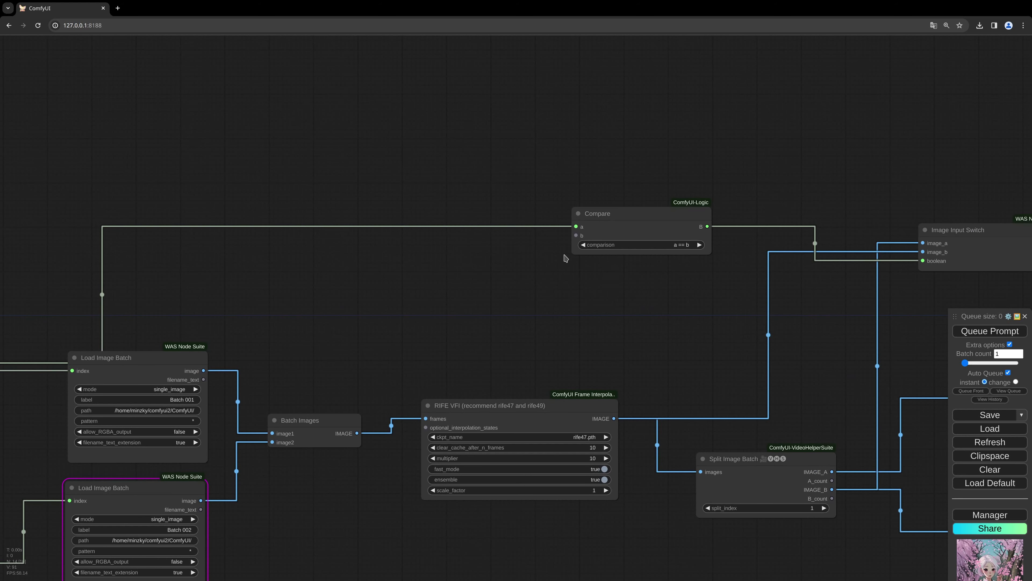
{"action": "left_click_drag", "start_coordinate": [475, 267], "coordinate": [749, 238]}
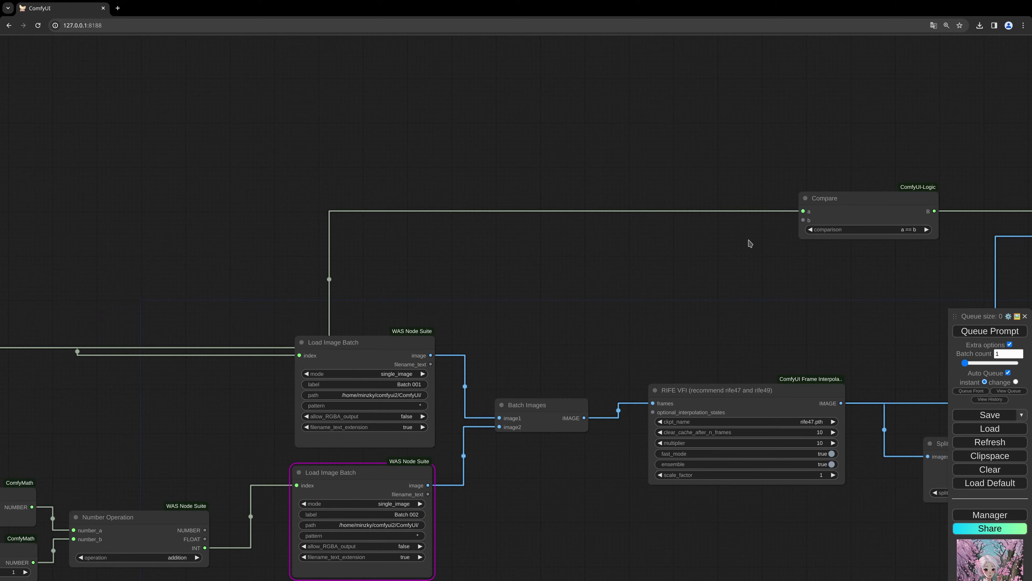
{"action": "left_click_drag", "start_coordinate": [202, 249], "coordinate": [483, 205]}
{"action": "left_click", "coordinate": [74, 289]}
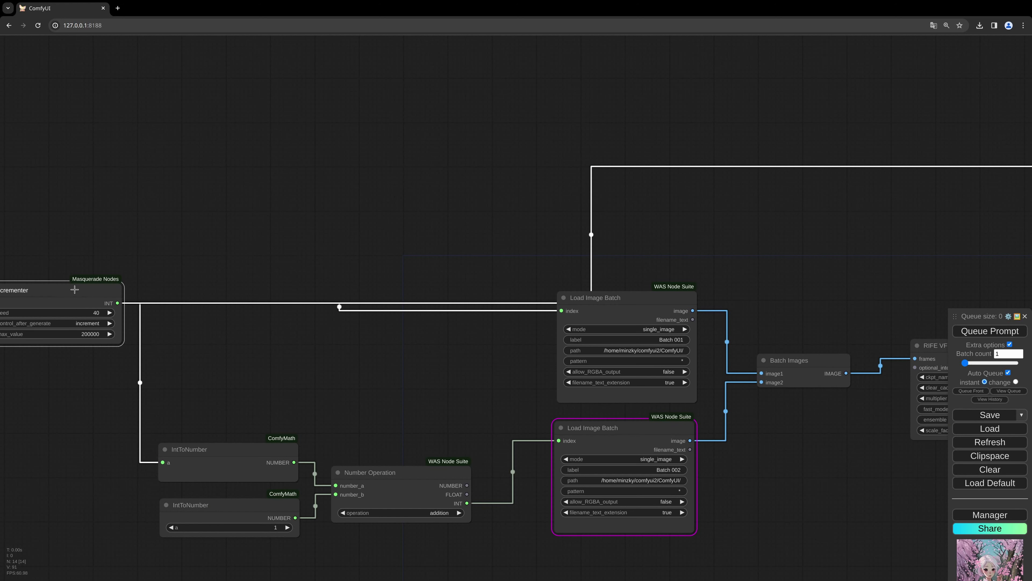
{"action": "key", "text": "ctrl+c"}
{"action": "key", "text": "ctrl+v"}
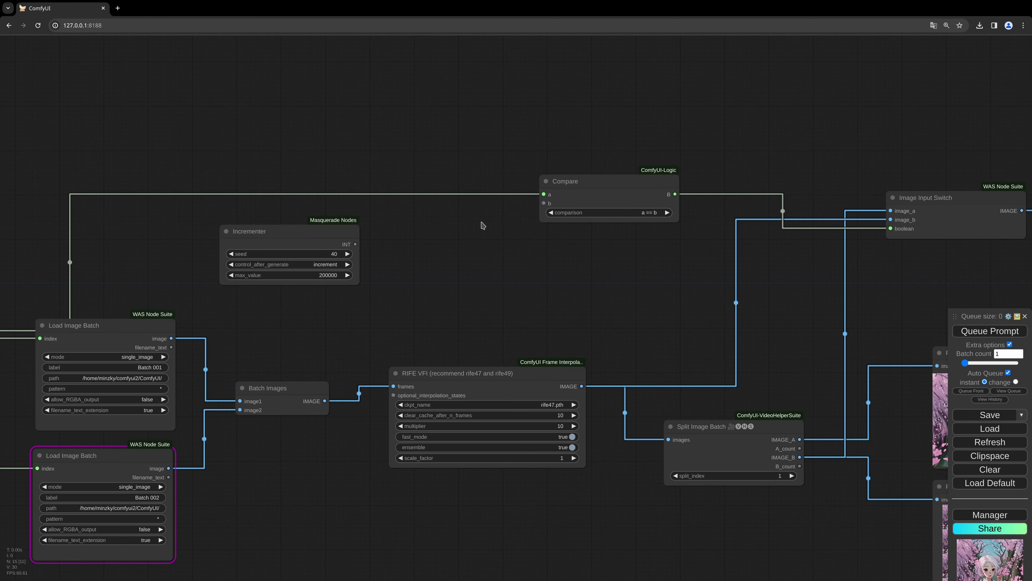
{"action": "left_click_drag", "start_coordinate": [317, 231], "coordinate": [544, 203]}
- Set the copied Incrementer's seed to 0 and its control_after_generate to fixed
{"action": "left_click", "coordinate": [405, 260]}
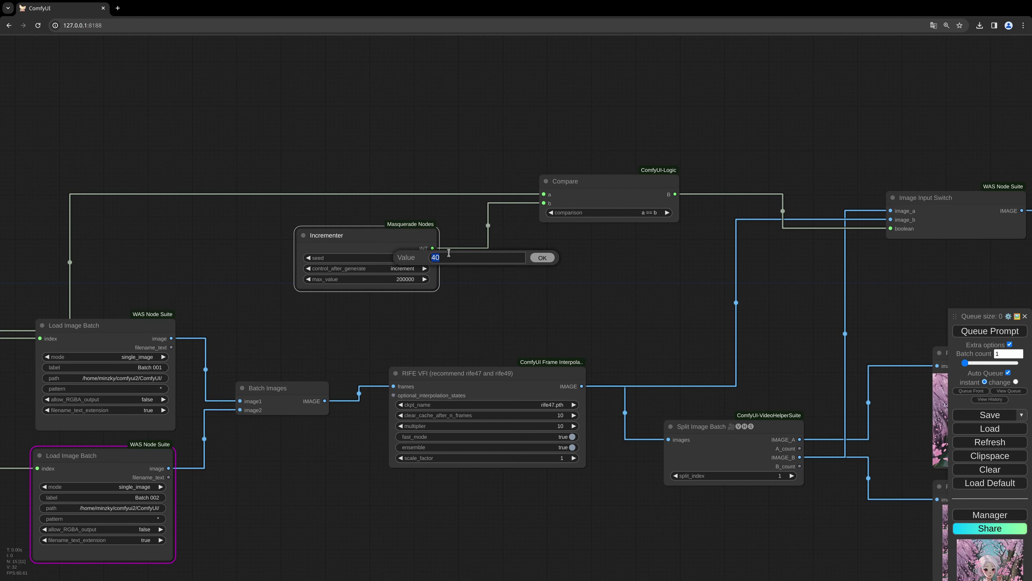
{"action": "type", "text": "0"}
{"action": "key", "text": "Return"}
{"action": "left_click", "coordinate": [415, 269]}
{"action": "left_click", "coordinate": [425, 268]}
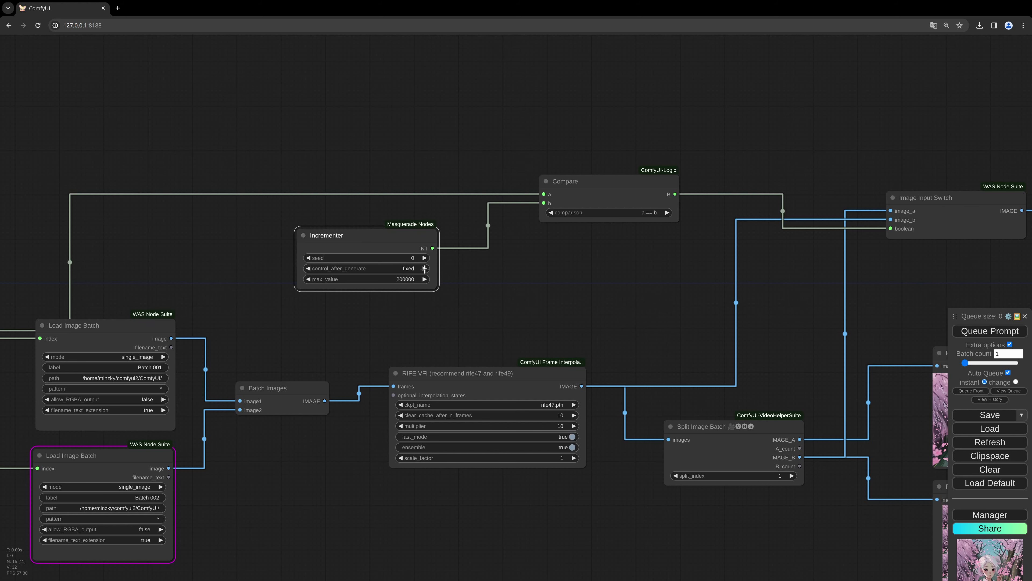
- Set the Compare node's comparison to a > b
{"action": "left_click_drag", "start_coordinate": [512, 263], "coordinate": [478, 277]}
{"action": "mouse_move", "coordinate": [527, 178]}
{"action": "left_mouse_down"}
{"action": "mouse_move", "coordinate": [511, 159]}
{"action": "mouse_move", "coordinate": [519, 185]}
{"action": "left_mouse_up"}
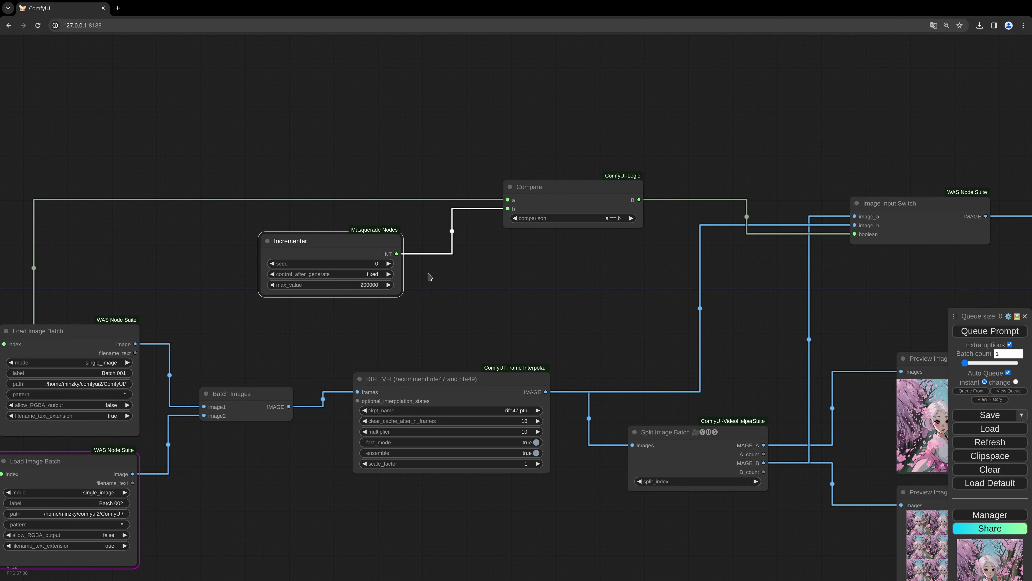
{"action": "left_click", "coordinate": [614, 218]}
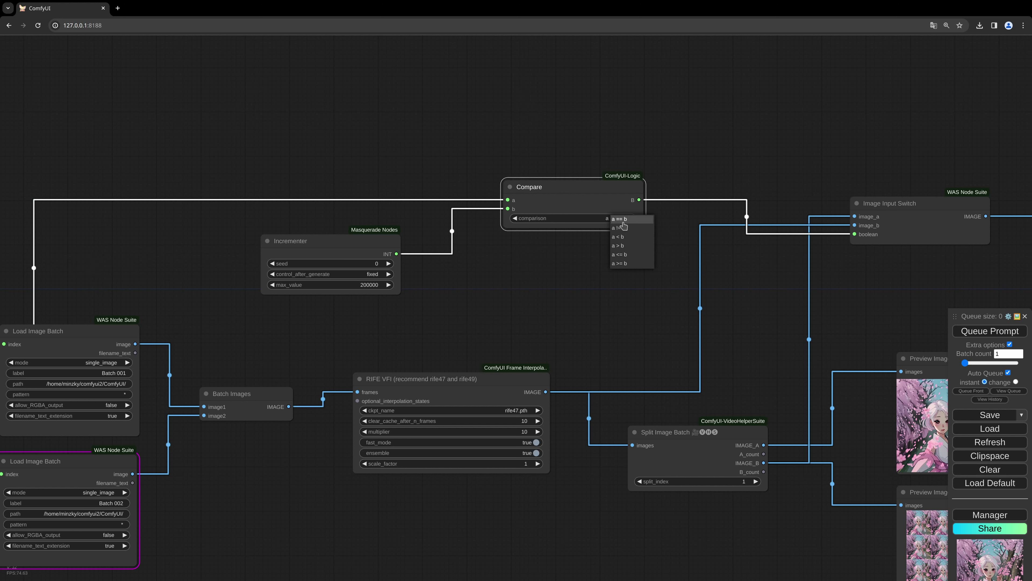
{"action": "left_click", "coordinate": [625, 246]}
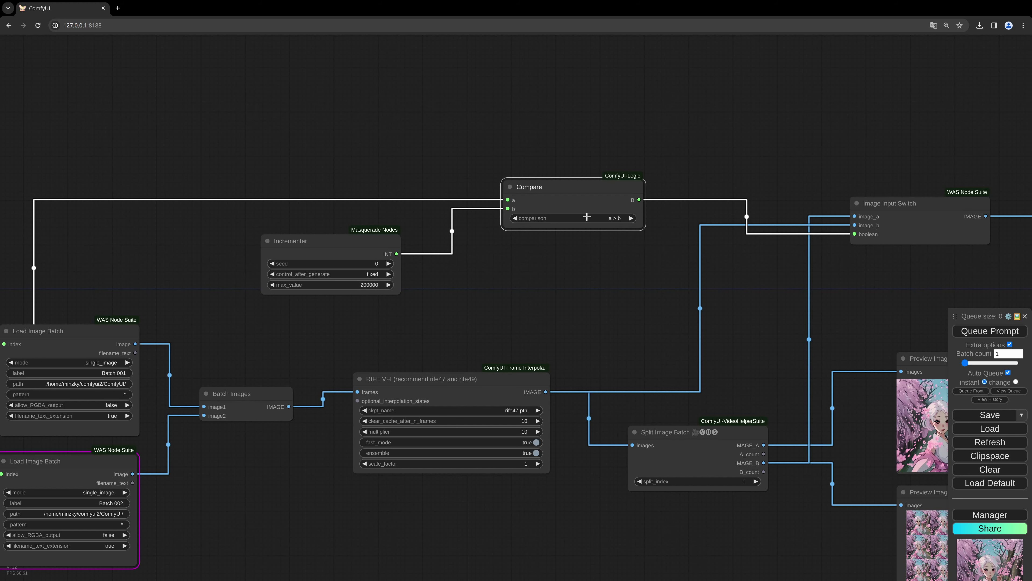
- Examine how Compare controls which image input the Image Input Switch passes to Image Save
{"action": "left_click_drag", "start_coordinate": [678, 268], "coordinate": [629, 273]}
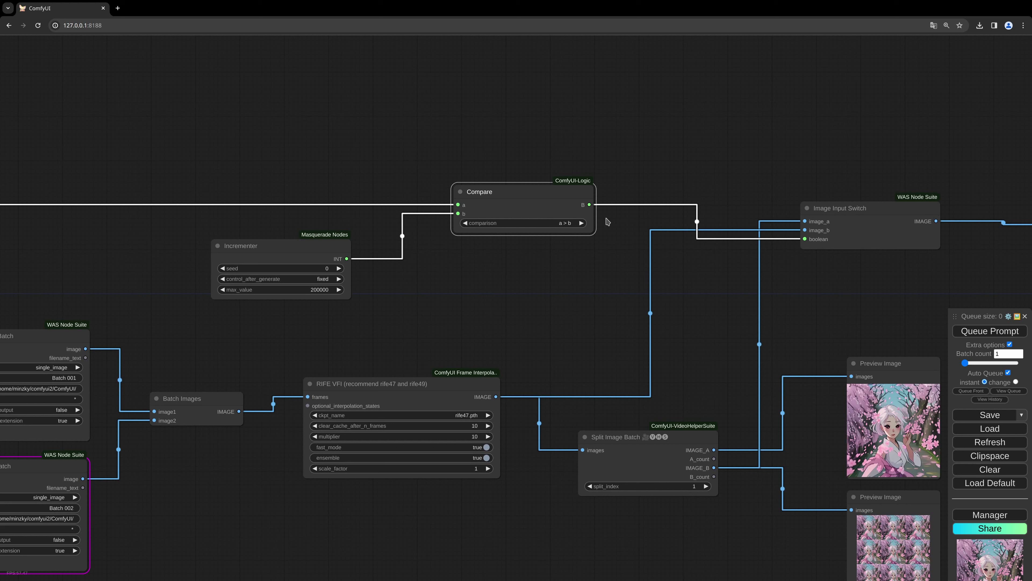
{"action": "left_click", "coordinate": [847, 222]}
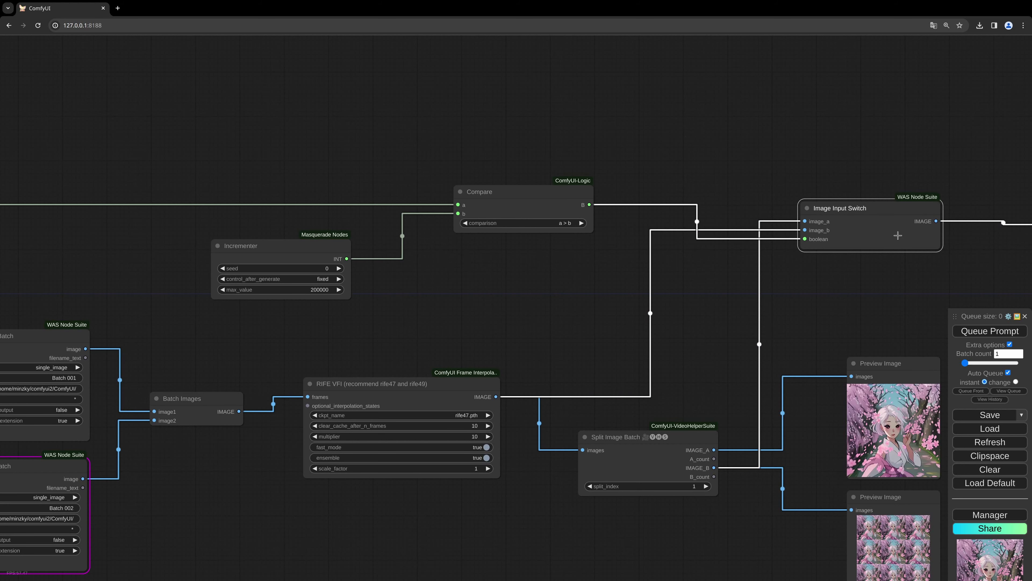
{"action": "left_click_drag", "start_coordinate": [896, 277], "coordinate": [699, 280]}
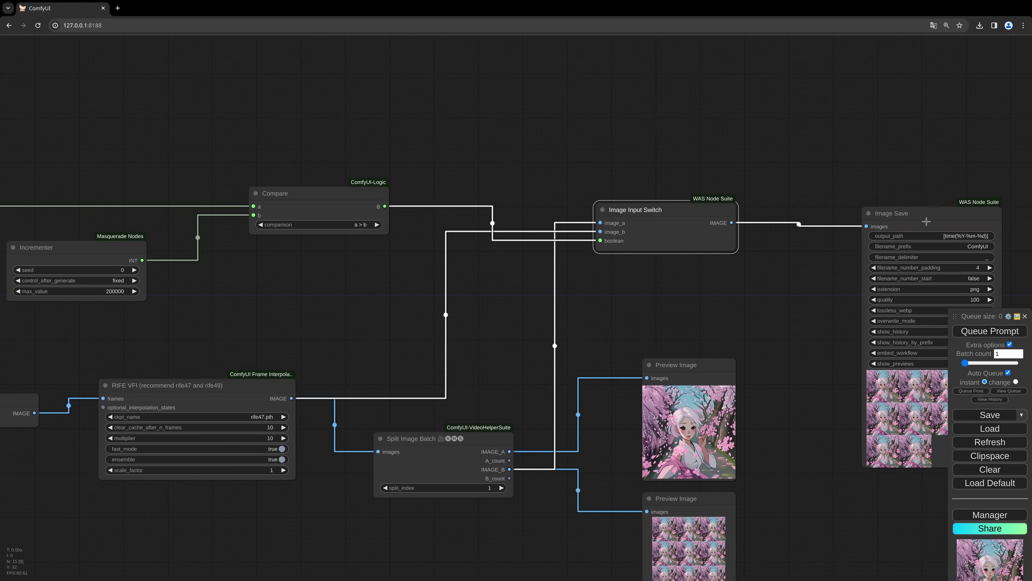
{"action": "left_click_drag", "start_coordinate": [910, 225], "coordinate": [881, 150]}
{"action": "left_click_drag", "start_coordinate": [381, 260], "coordinate": [643, 279]}
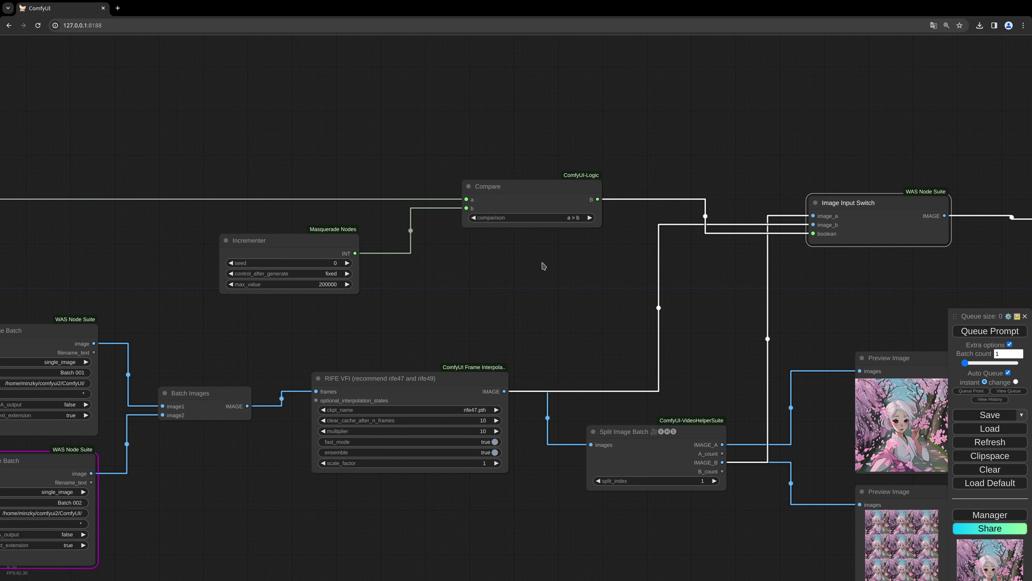
{"action": "left_click", "coordinate": [549, 186]}
{"action": "left_click_drag", "start_coordinate": [599, 138], "coordinate": [528, 132]}
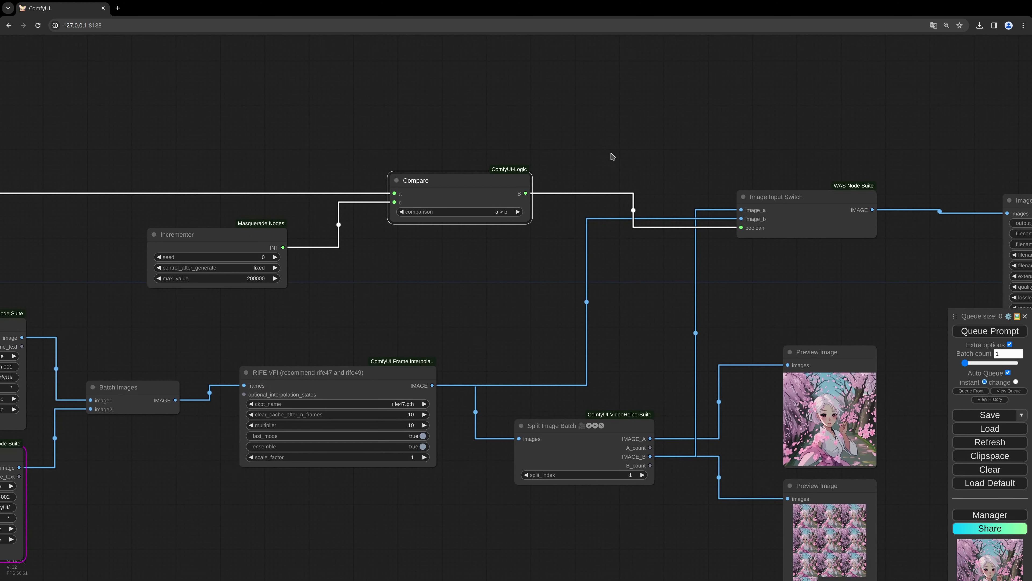
{"action": "left_click_drag", "start_coordinate": [694, 184], "coordinate": [554, 185]}
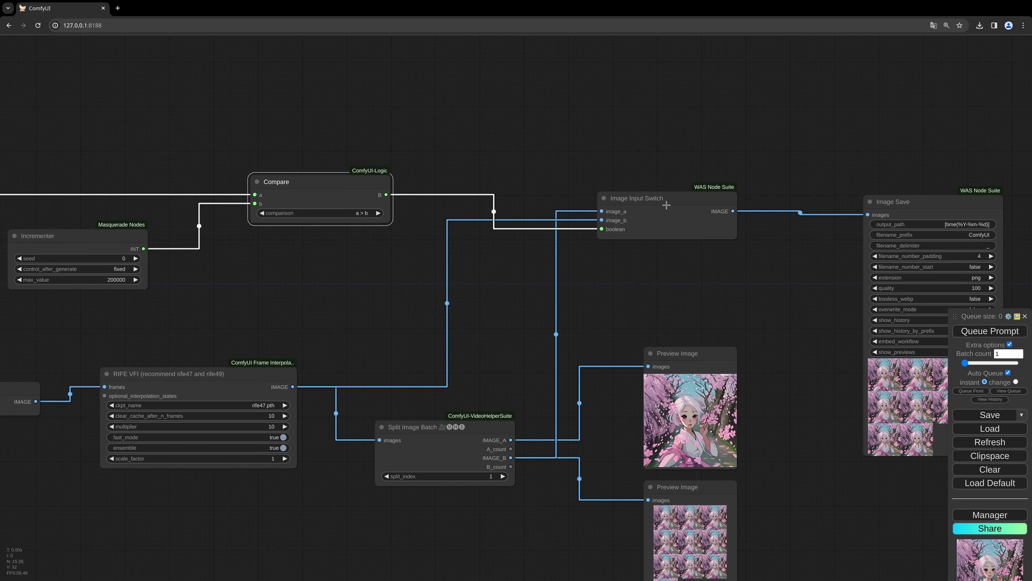
{"action": "scroll", "coordinate": [802, 168], "scroll_direction": "right", "scroll_amount": 5}
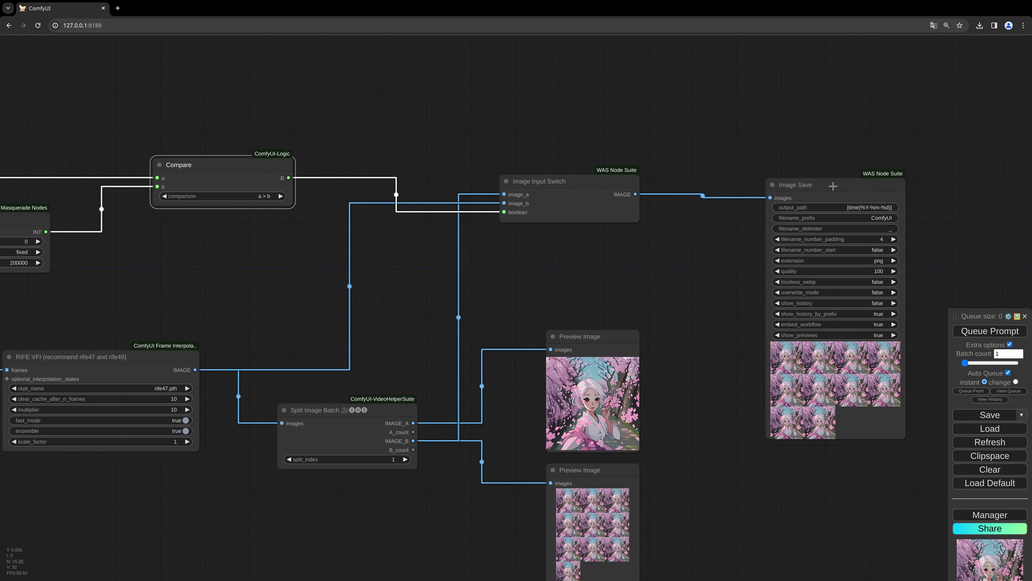
- Move Image Save slightly higher and the copied Incrementer closer to Compare
{"action": "left_click_drag", "start_coordinate": [833, 185], "coordinate": [833, 165]}
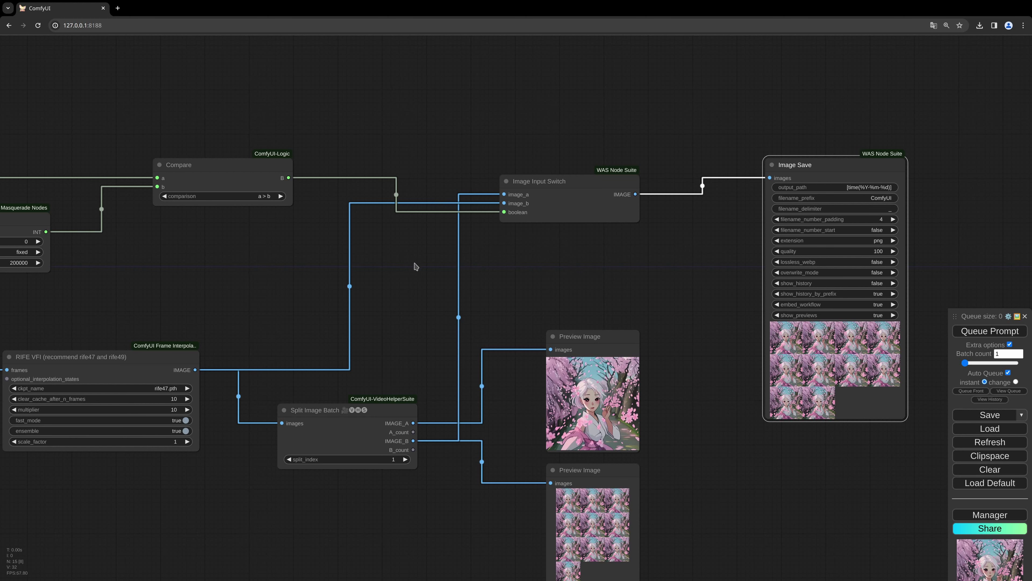
{"action": "left_click_drag", "start_coordinate": [416, 265], "coordinate": [610, 283]}
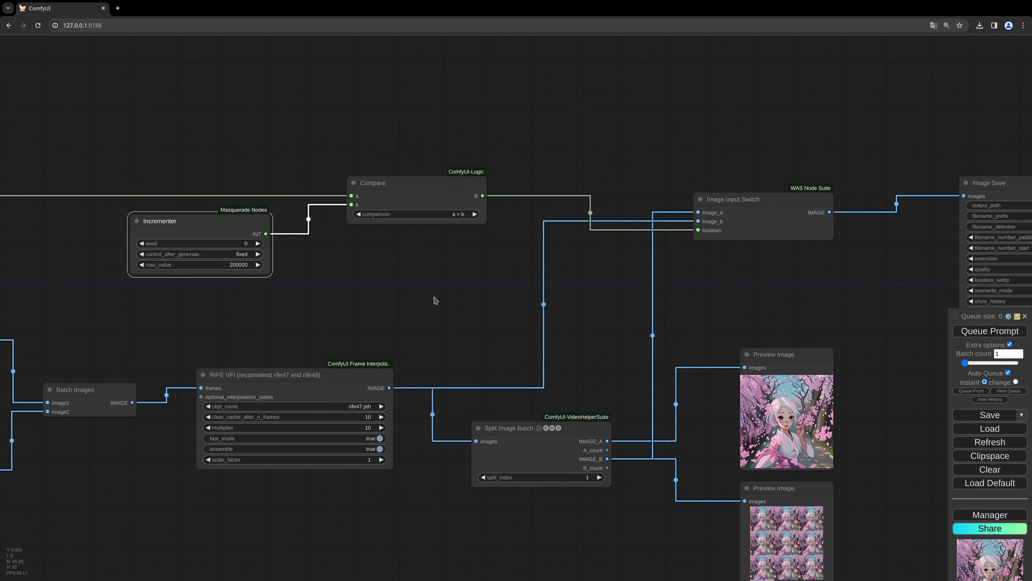
- Set the max_value of the original Incrementer feeding the Load Image Batch nodes to 20007777
{"action": "scroll", "coordinate": [440, 293], "scroll_direction": "down", "scroll_amount": 3}
{"action": "scroll", "coordinate": [493, 285], "scroll_direction": "left", "scroll_amount": 2}
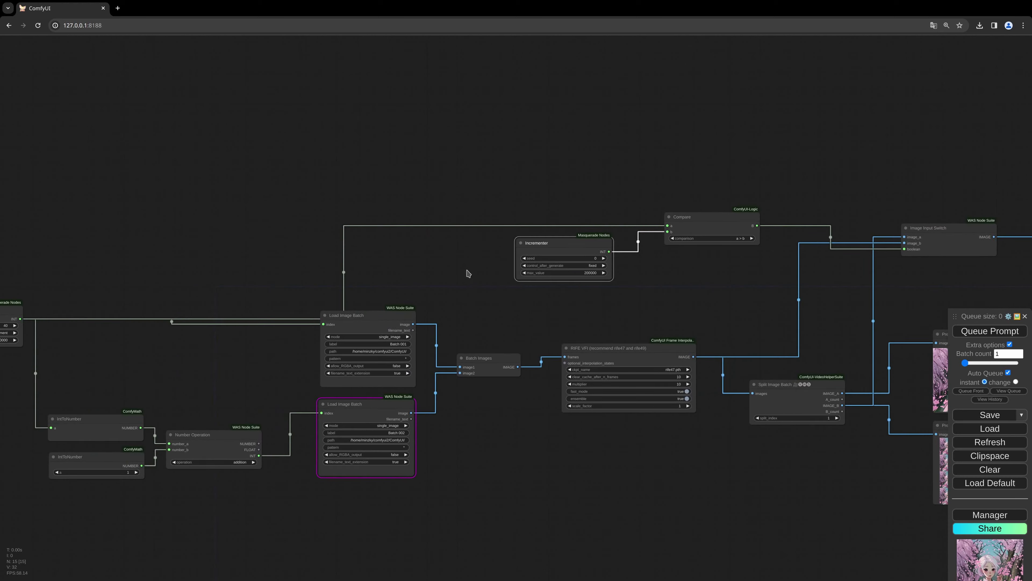
{"action": "scroll", "coordinate": [447, 260], "scroll_direction": "left", "scroll_amount": 3}
{"action": "scroll", "coordinate": [414, 211], "scroll_direction": "up", "scroll_amount": 2}
{"action": "scroll", "coordinate": [414, 210], "scroll_direction": "up", "scroll_amount": 3}
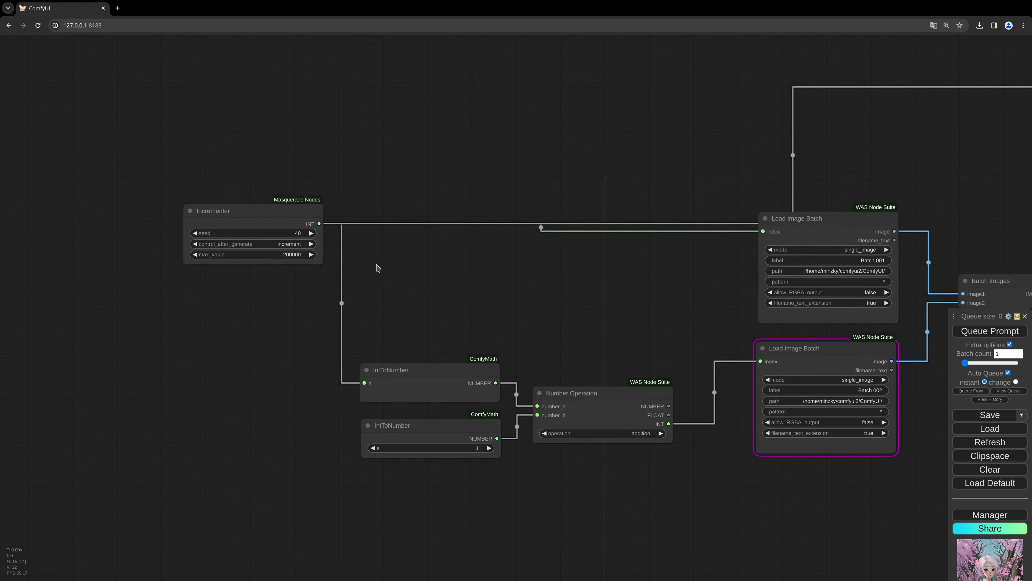
{"action": "scroll", "coordinate": [378, 267], "scroll_direction": "up", "scroll_amount": 1}
{"action": "scroll", "coordinate": [346, 272], "scroll_direction": "up", "scroll_amount": 1}
{"action": "left_click", "coordinate": [266, 246]}
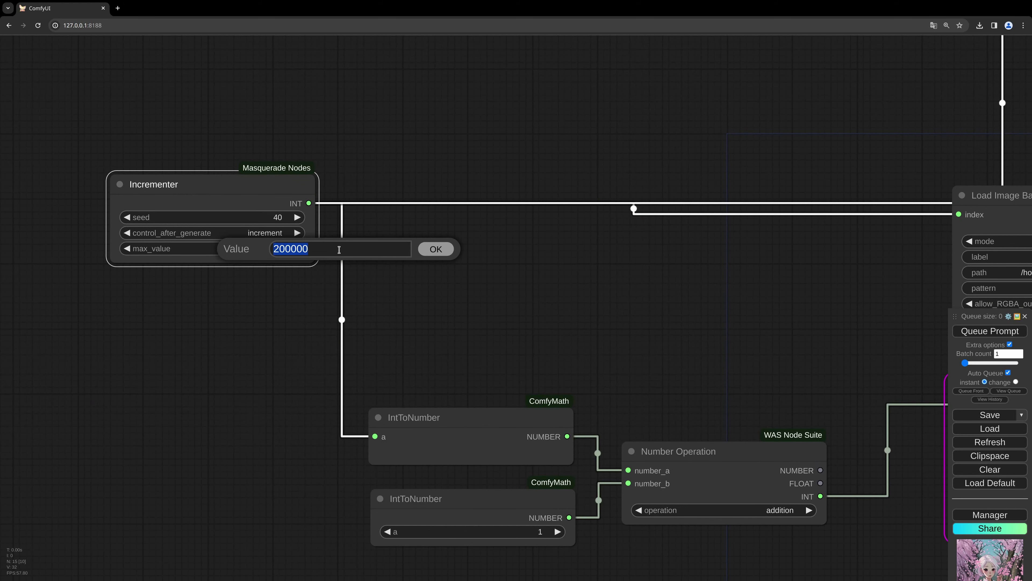
{"action": "left_click", "coordinate": [436, 249]}
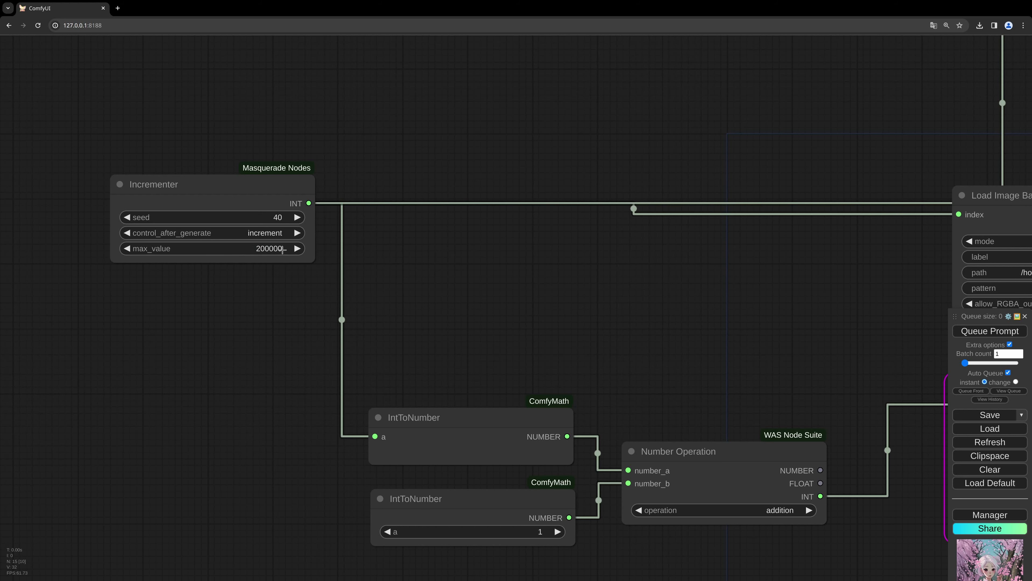
{"action": "left_click", "coordinate": [283, 250]}
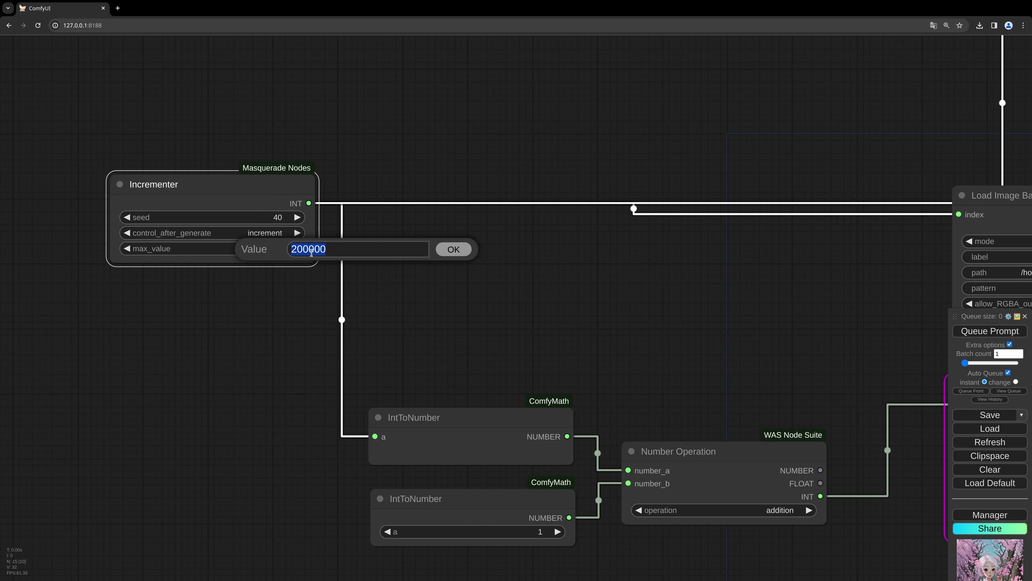
{"action": "left_click_drag", "start_coordinate": [328, 252], "coordinate": [258, 252]}
{"action": "type", "text": "20007777"}
{"action": "left_click", "coordinate": [460, 252]}
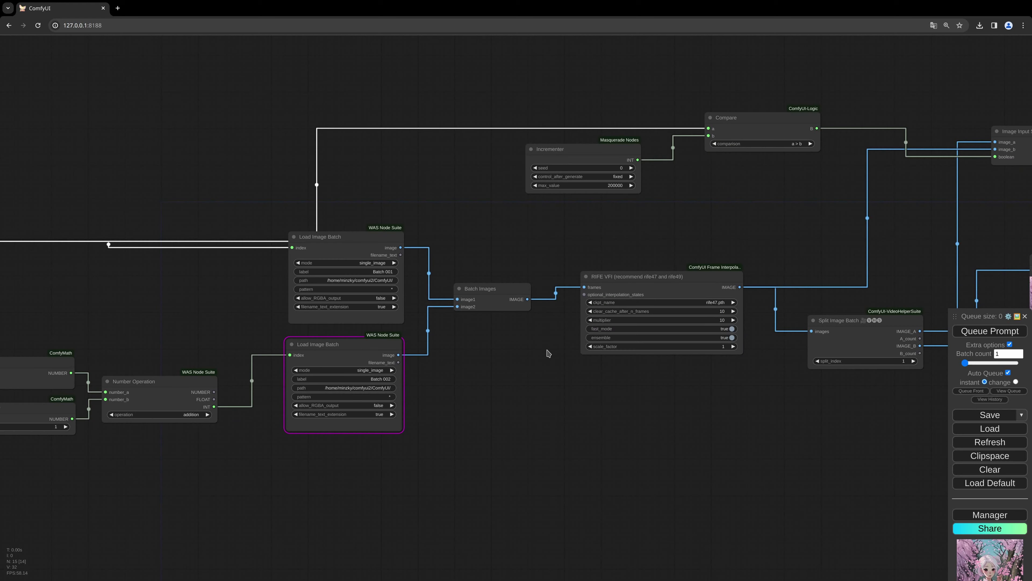
{"action": "left_click_drag", "start_coordinate": [562, 261], "coordinate": [528, 267]}
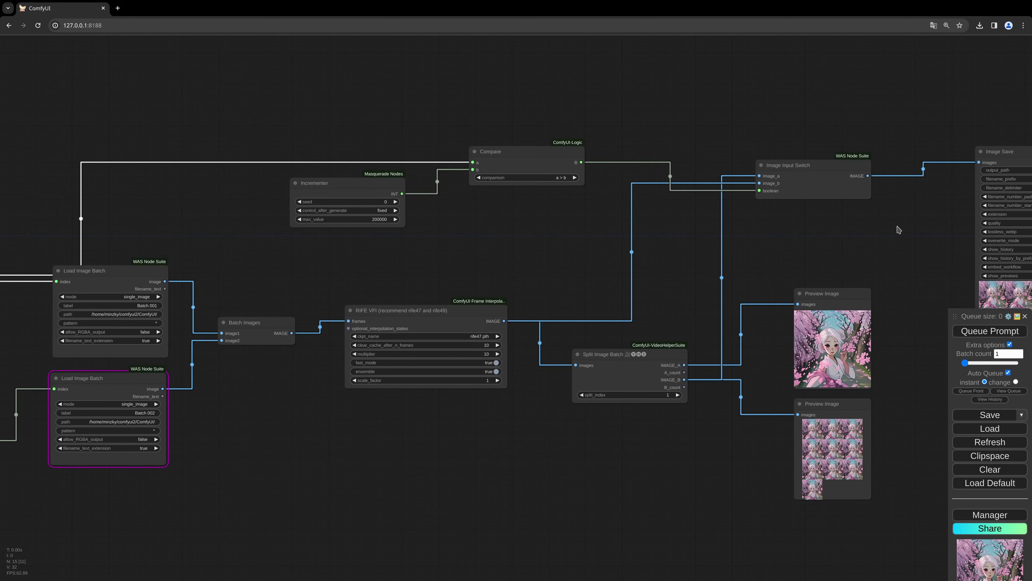
- Set the multiplier of the RIFE VFI node to 2
{"action": "left_click_drag", "start_coordinate": [897, 228], "coordinate": [646, 251]}
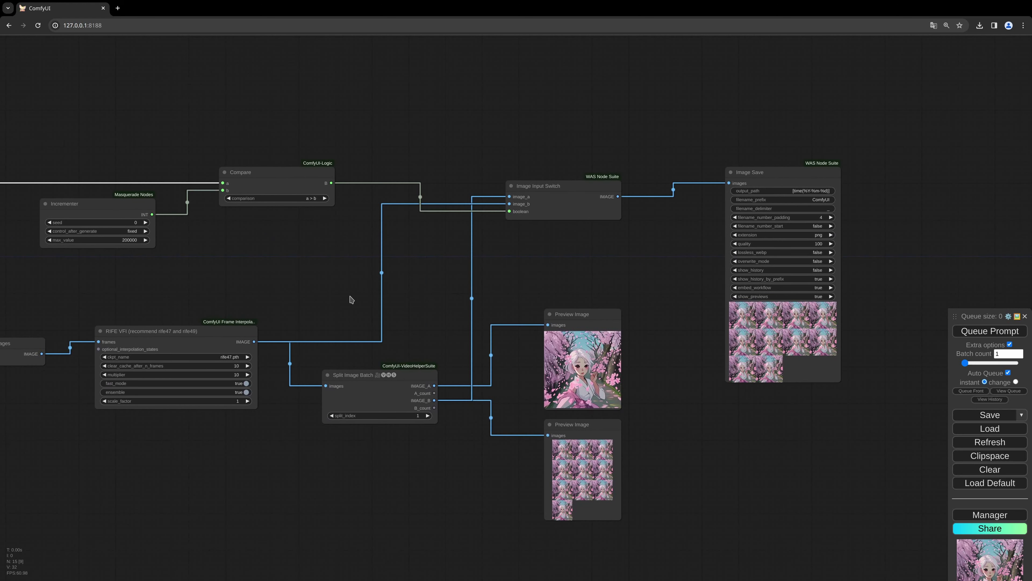
{"action": "left_click_drag", "start_coordinate": [350, 297], "coordinate": [599, 273]}
{"action": "left_click_drag", "start_coordinate": [498, 403], "coordinate": [473, 422]}
{"action": "scroll", "coordinate": [468, 423], "scroll_direction": "up", "scroll_amount": 5}
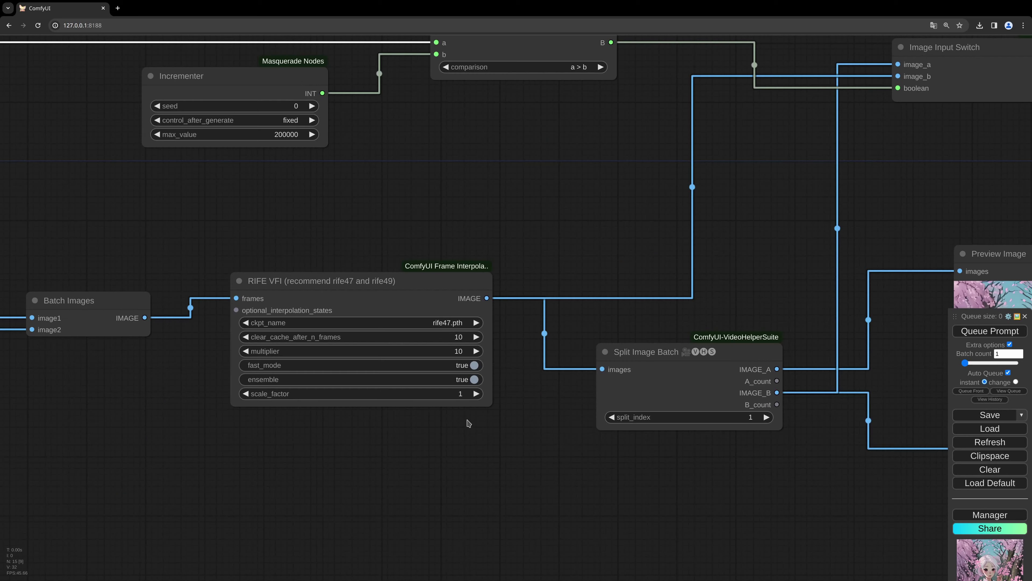
{"action": "left_click", "coordinate": [455, 352]}
{"action": "type", "text": "2"}
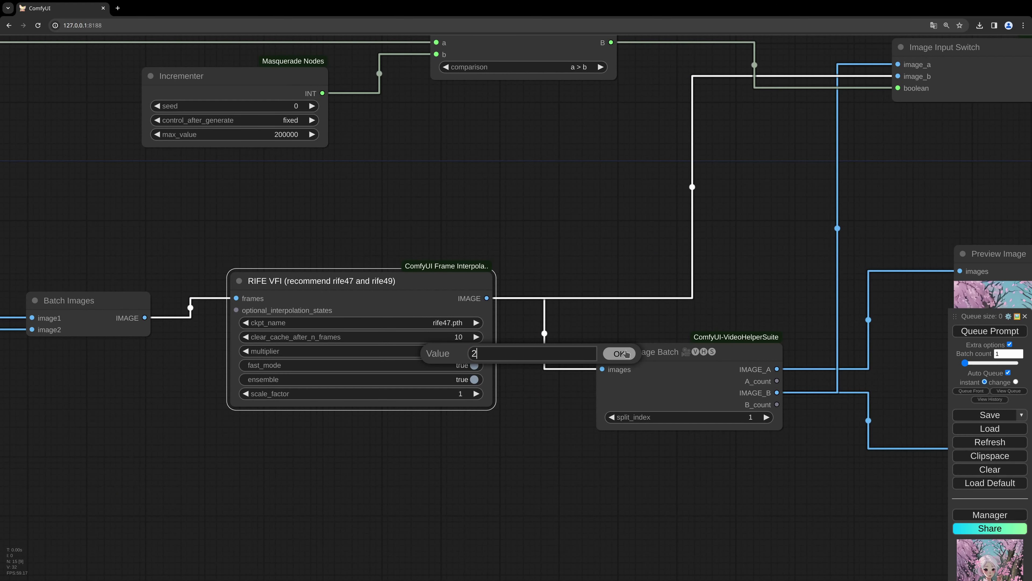
{"action": "key", "text": "Return"}
{"action": "scroll", "coordinate": [546, 268], "scroll_direction": "down", "scroll_amount": 5}
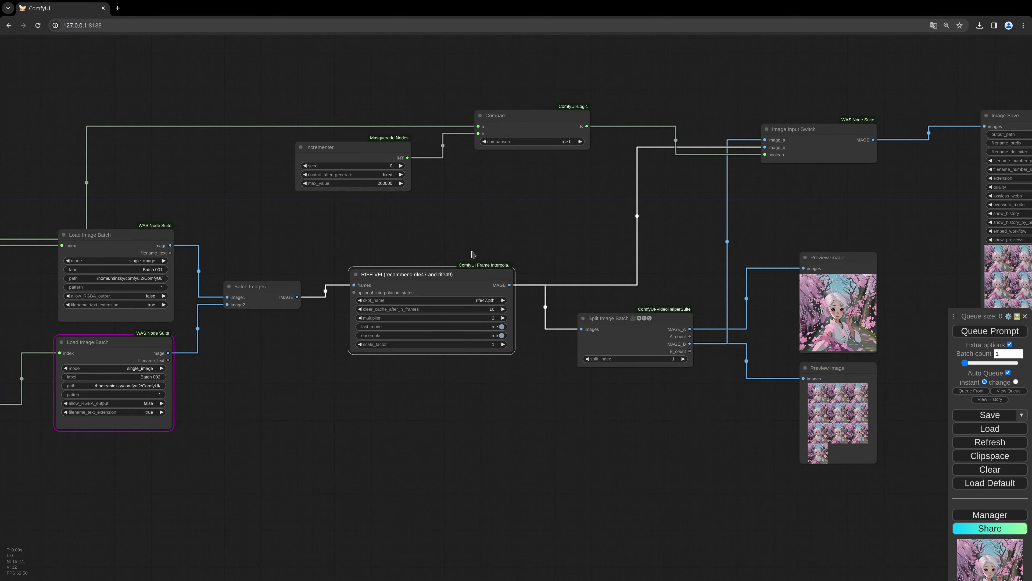
- Reset the seed of the original Incrementer feeding the Load Image Batch nodes to 0
{"action": "left_click_drag", "start_coordinate": [475, 256], "coordinate": [707, 231]}
{"action": "left_click_drag", "start_coordinate": [34, 264], "coordinate": [422, 269]}
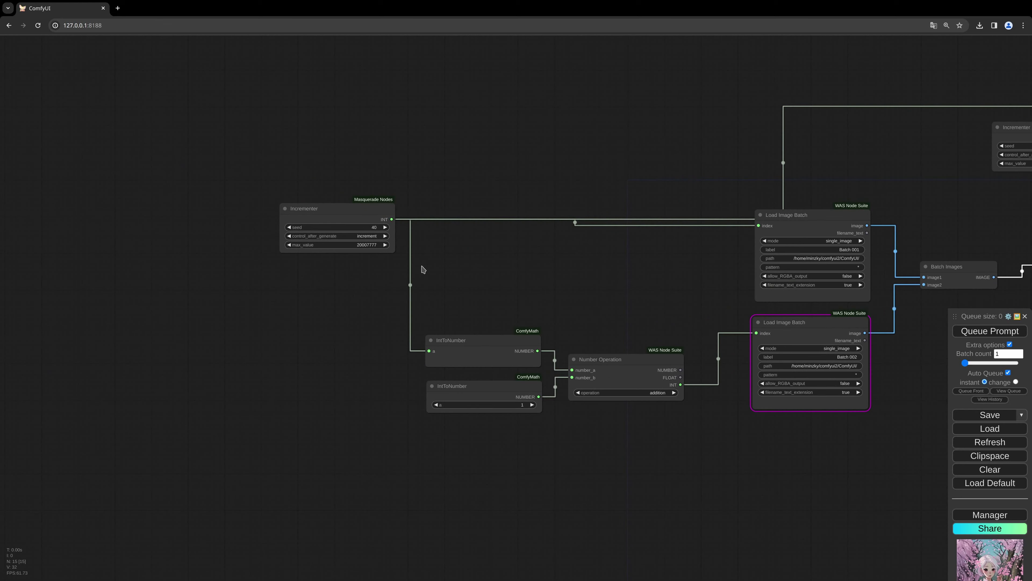
{"action": "left_click", "coordinate": [378, 226]}
{"action": "type", "text": "0"}
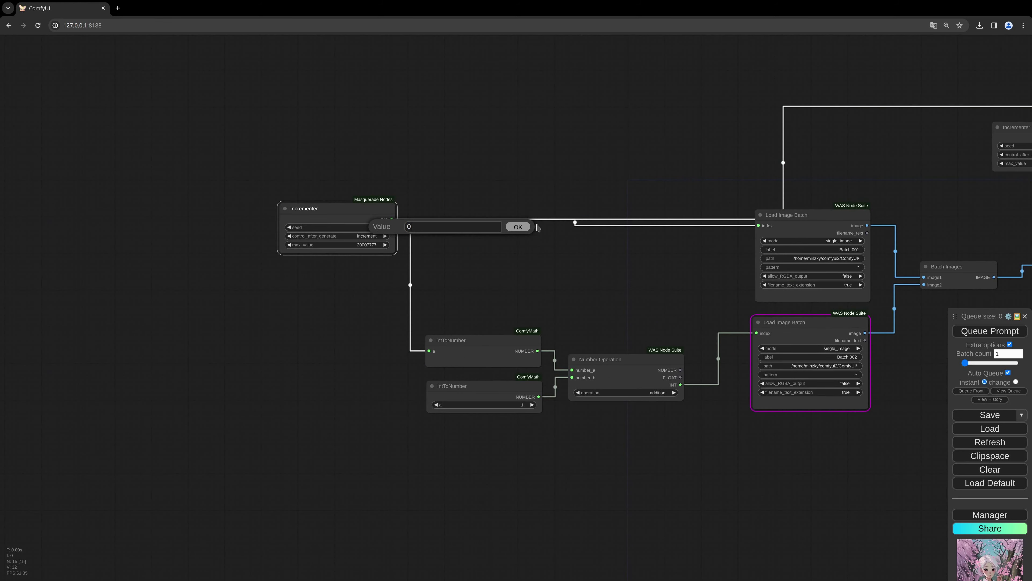
{"action": "left_click", "coordinate": [518, 227]}
- Turn off Auto Queue so that prompts run one at a time
{"action": "left_click_drag", "start_coordinate": [716, 277], "coordinate": [490, 281]}
{"action": "scroll", "coordinate": [756, 254], "scroll_direction": "down", "scroll_amount": 3}
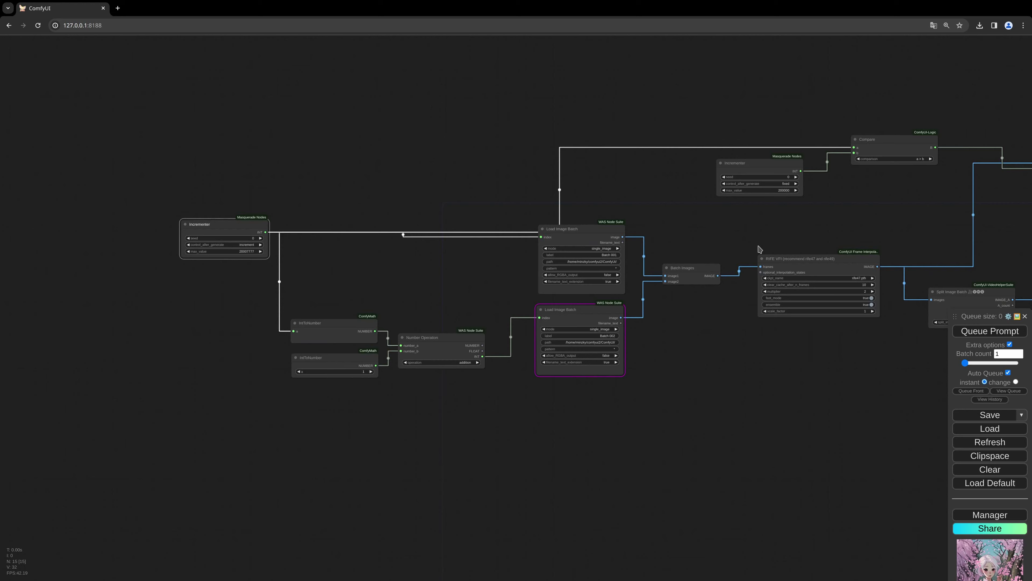
{"action": "left_click_drag", "start_coordinate": [897, 226], "coordinate": [630, 256]}
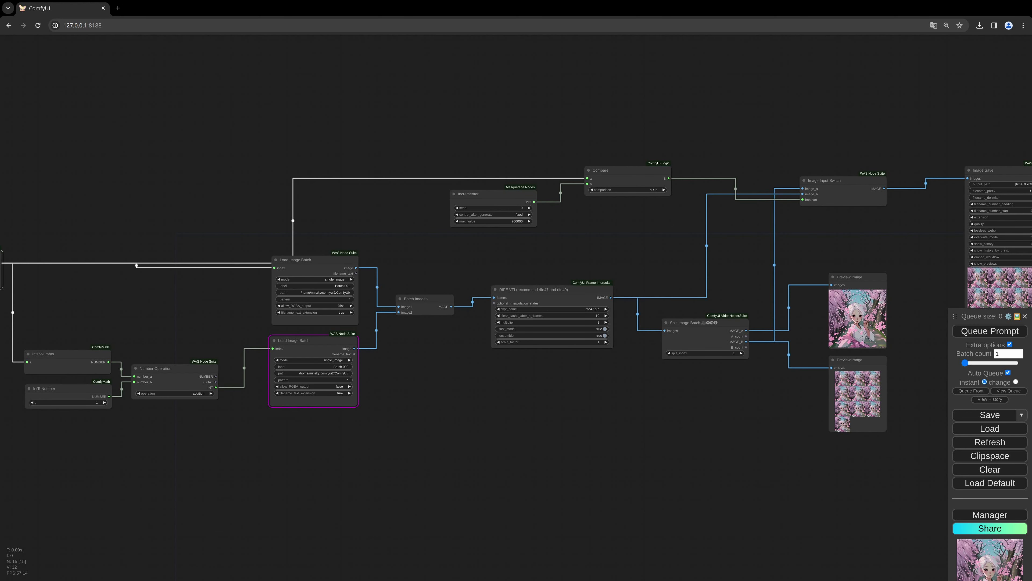
{"action": "left_click_drag", "start_coordinate": [733, 235], "coordinate": [516, 249]}
{"action": "scroll", "coordinate": [527, 273], "scroll_direction": "up", "scroll_amount": 1}
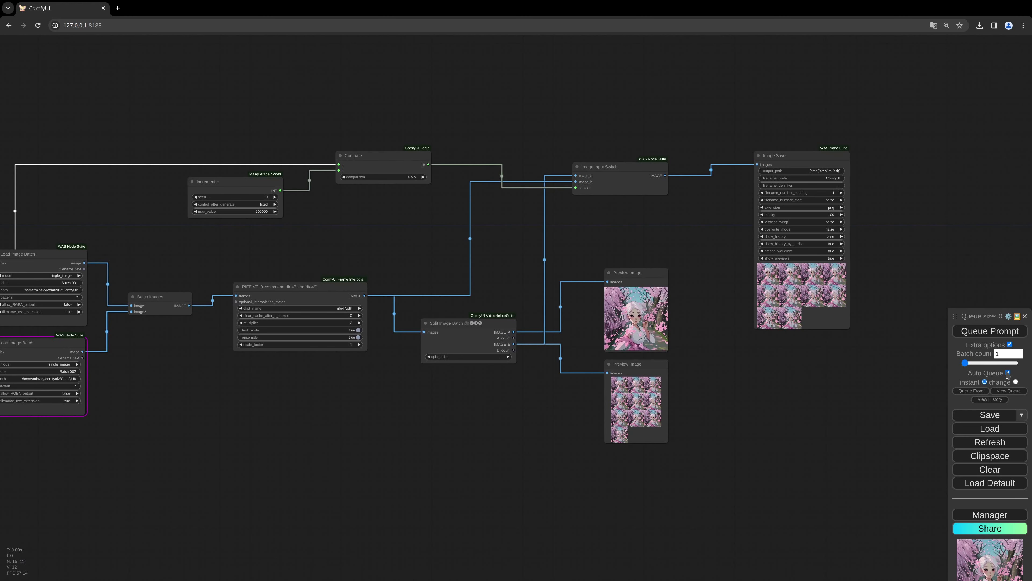
{"action": "left_click", "coordinate": [1008, 373]}
- Compare the frames in Image Save with the two Preview Image nodes and trace them through the Image Input Switch
{"action": "left_click_drag", "start_coordinate": [877, 350], "coordinate": [873, 350]}
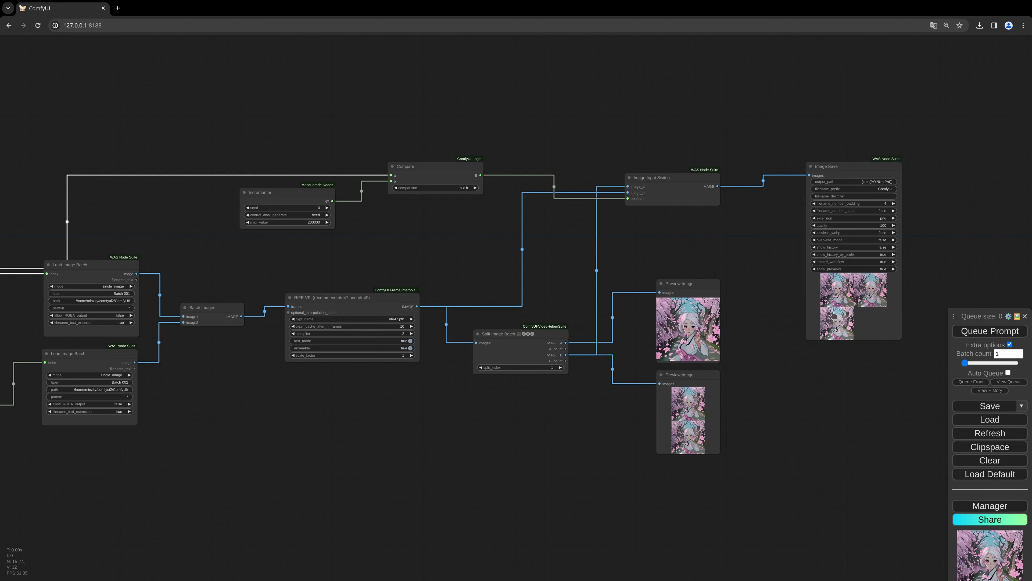
{"action": "scroll", "coordinate": [833, 315], "scroll_direction": "up", "scroll_amount": 6}
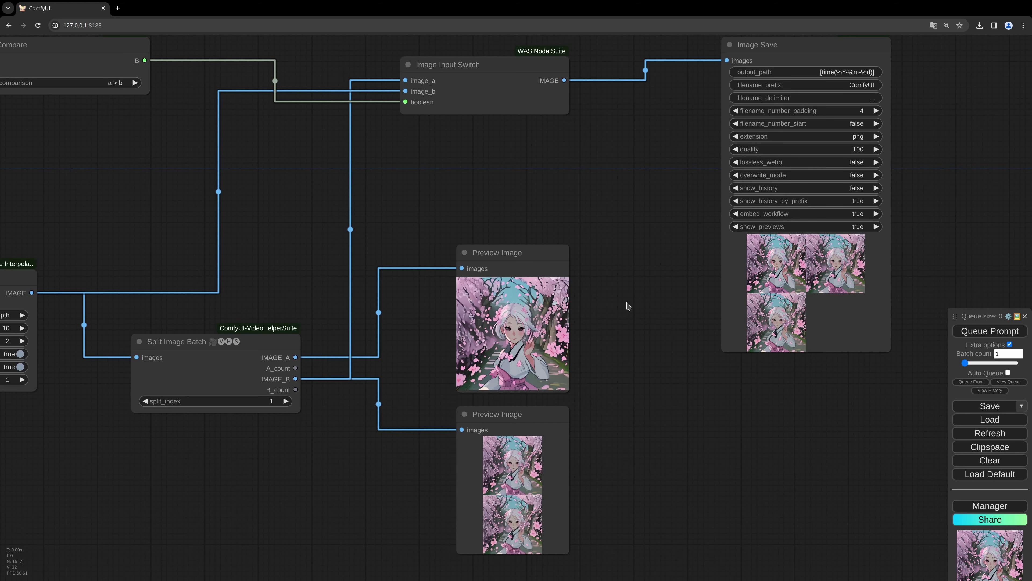
{"action": "scroll", "coordinate": [628, 306], "scroll_direction": "down", "scroll_amount": 3}
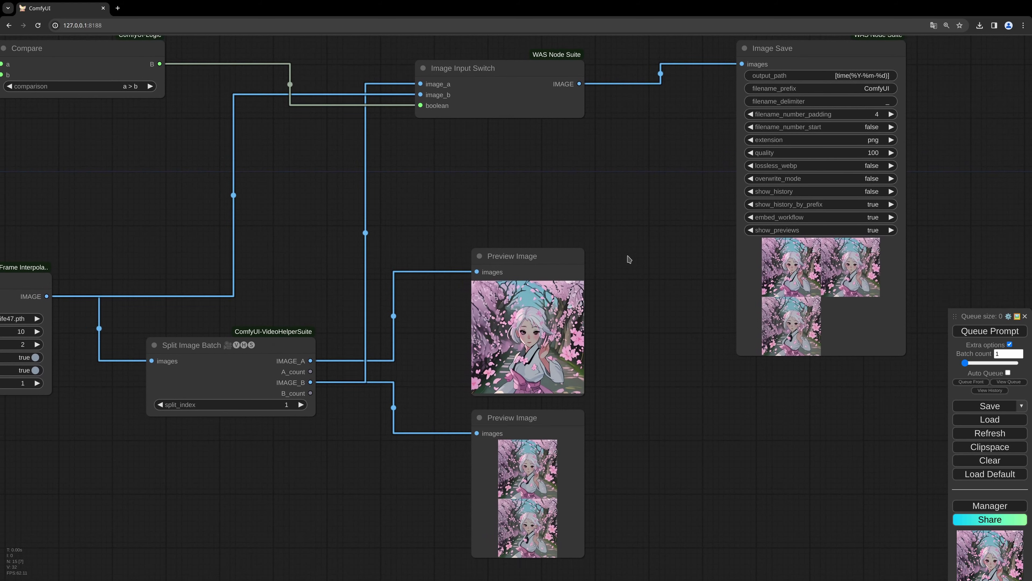
{"action": "left_click_drag", "start_coordinate": [646, 268], "coordinate": [679, 285]}
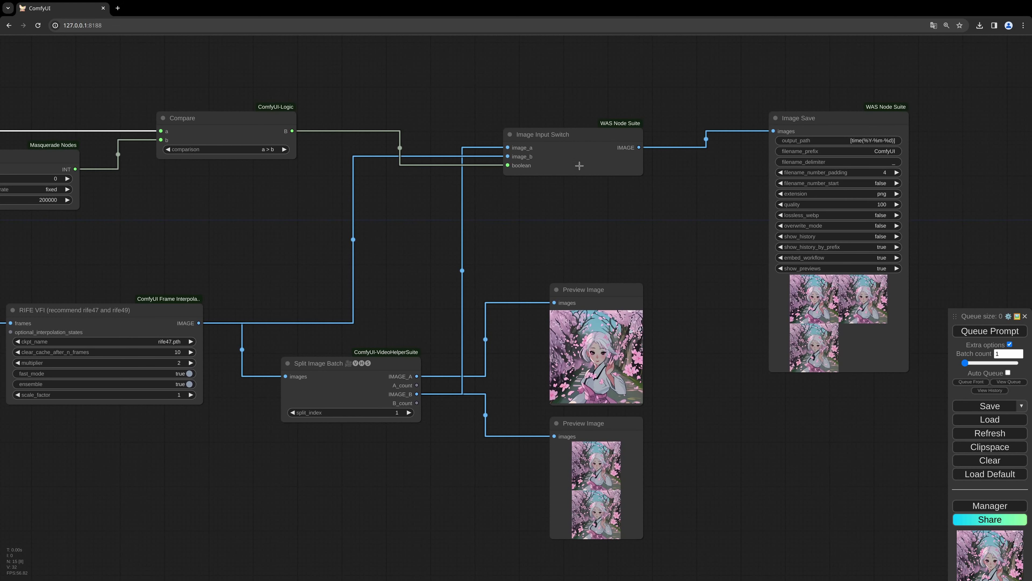
{"action": "left_click_drag", "start_coordinate": [308, 240], "coordinate": [307, 223]}
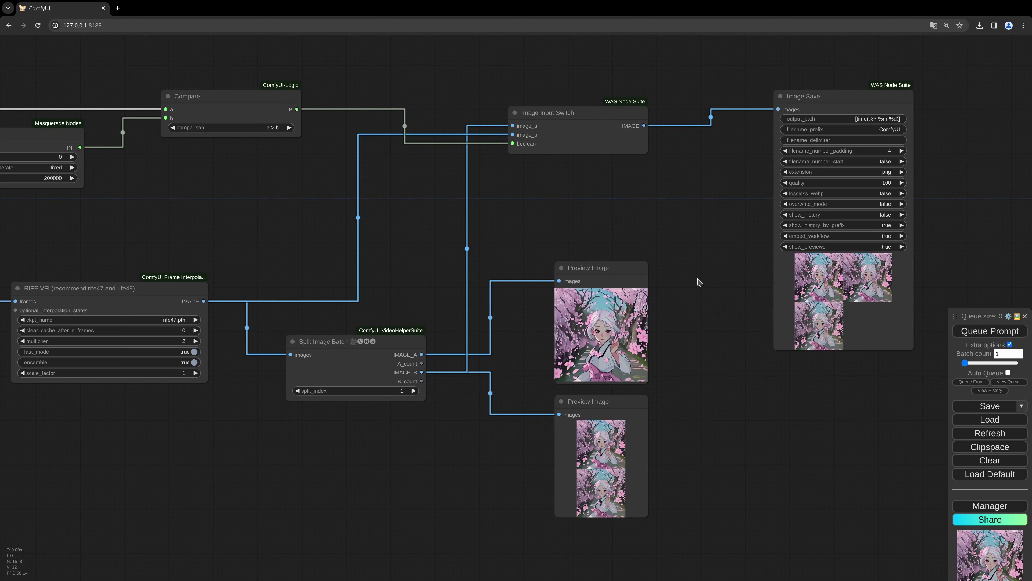
{"action": "left_click_drag", "start_coordinate": [727, 292], "coordinate": [701, 269]}
{"action": "left_click_drag", "start_coordinate": [676, 309], "coordinate": [647, 337]}
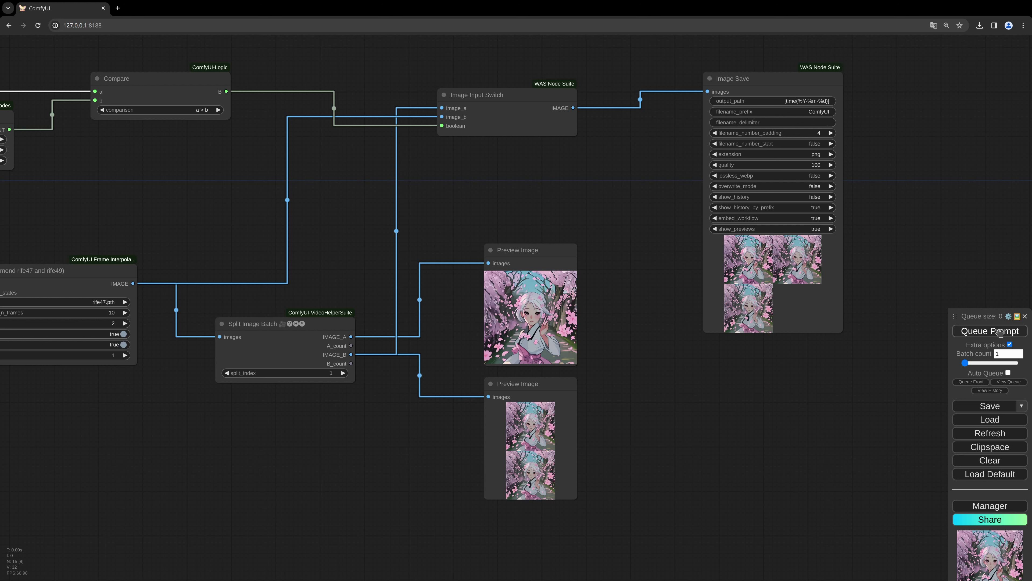
- Queue the prompt several more times individually to process the following image pairs
{"action": "left_click", "coordinate": [1000, 331]}
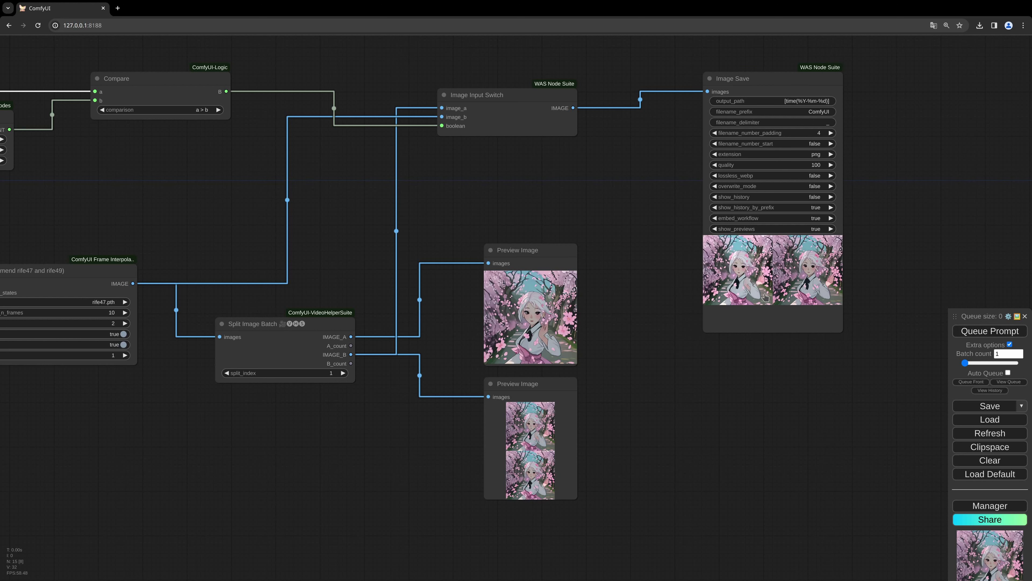
{"action": "left_click", "coordinate": [988, 331]}
{"action": "left_click", "coordinate": [988, 331]}
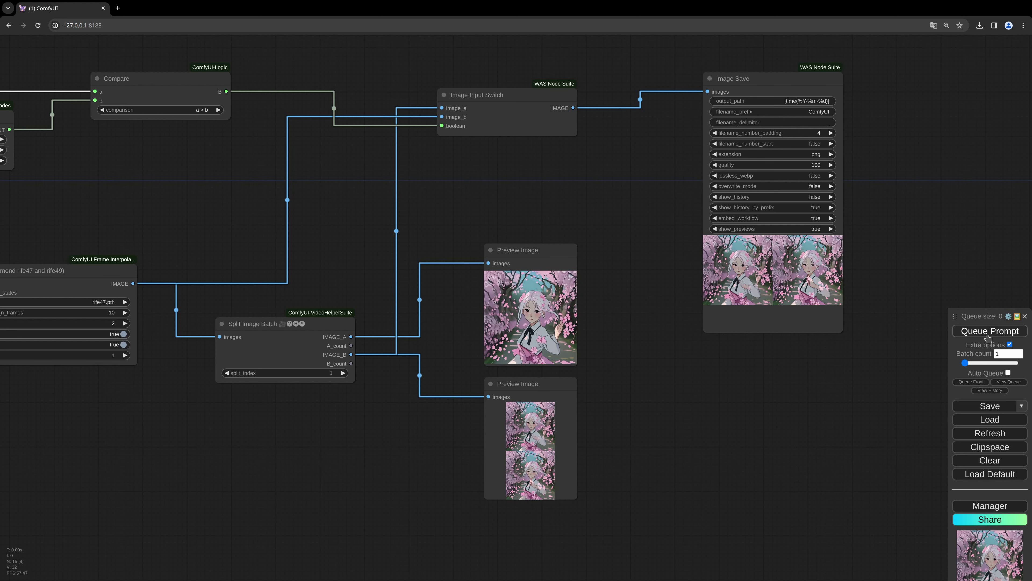
{"action": "left_click", "coordinate": [988, 331]}
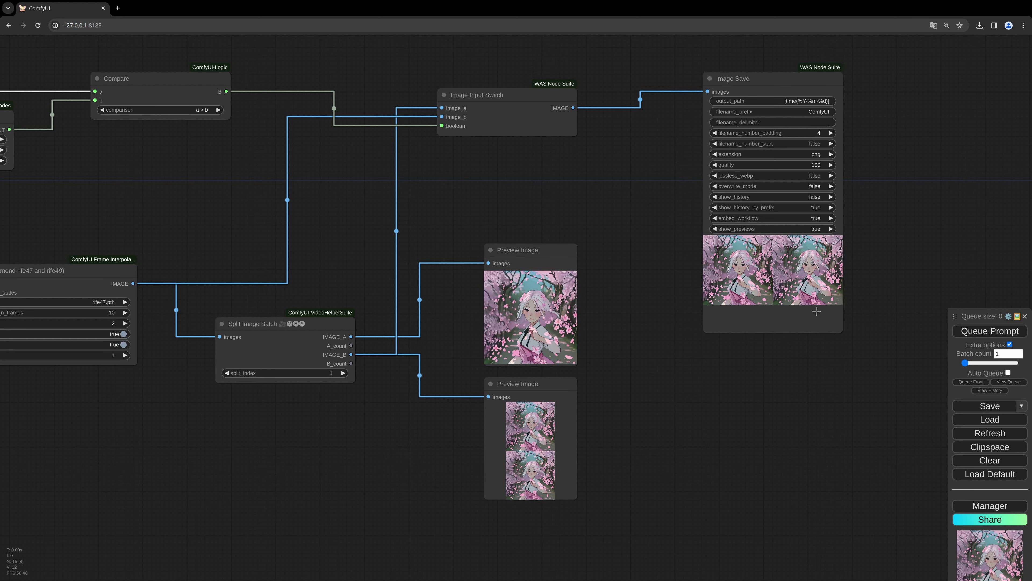
{"action": "left_click_drag", "start_coordinate": [640, 345], "coordinate": [648, 345]}
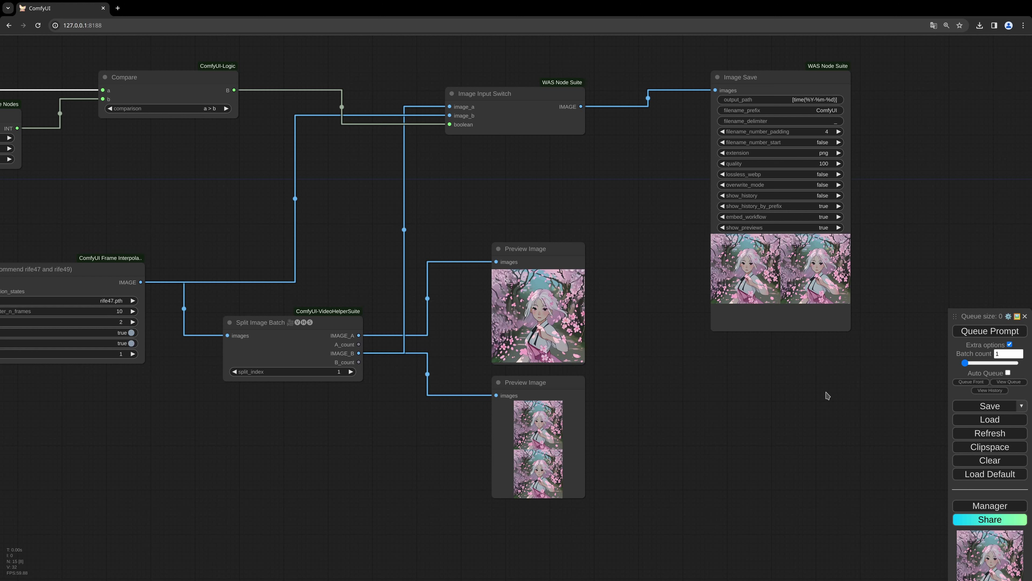
- Turn Auto Queue back on, queue the prompt to process the remaining images, and close the Load Image Batch error dialog
{"action": "left_click", "coordinate": [1008, 373]}
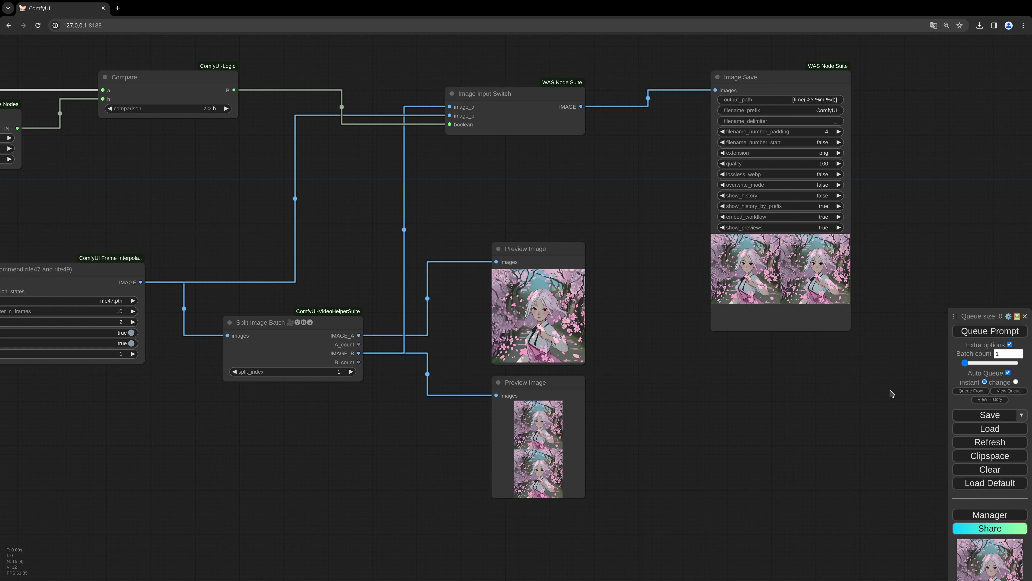
{"action": "left_click", "coordinate": [978, 335]}
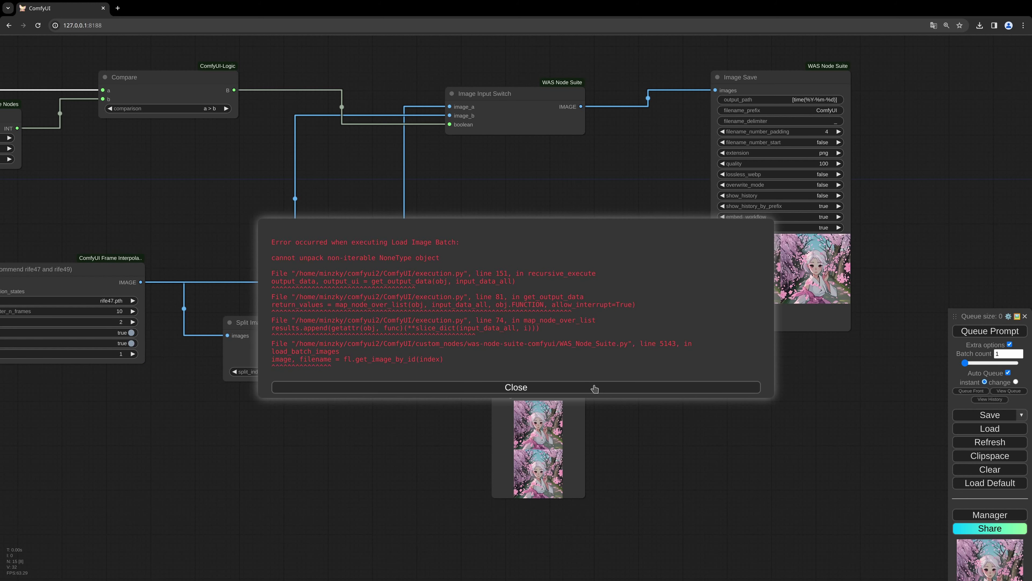
{"action": "left_click", "coordinate": [535, 389]}
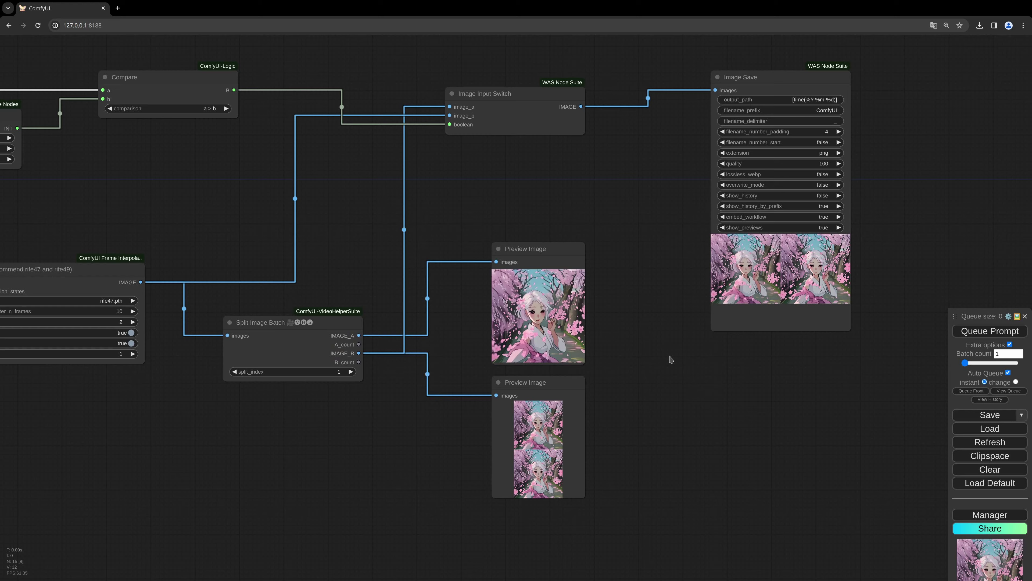
- View the saved ComfyUI frame sequence in the image player beside the browser, and return to the full-screen workflow
{"action": "left_click_drag", "start_coordinate": [215, 406], "coordinate": [361, 365]}
{"action": "scroll", "coordinate": [361, 365], "scroll_direction": "down", "scroll_amount": 1}
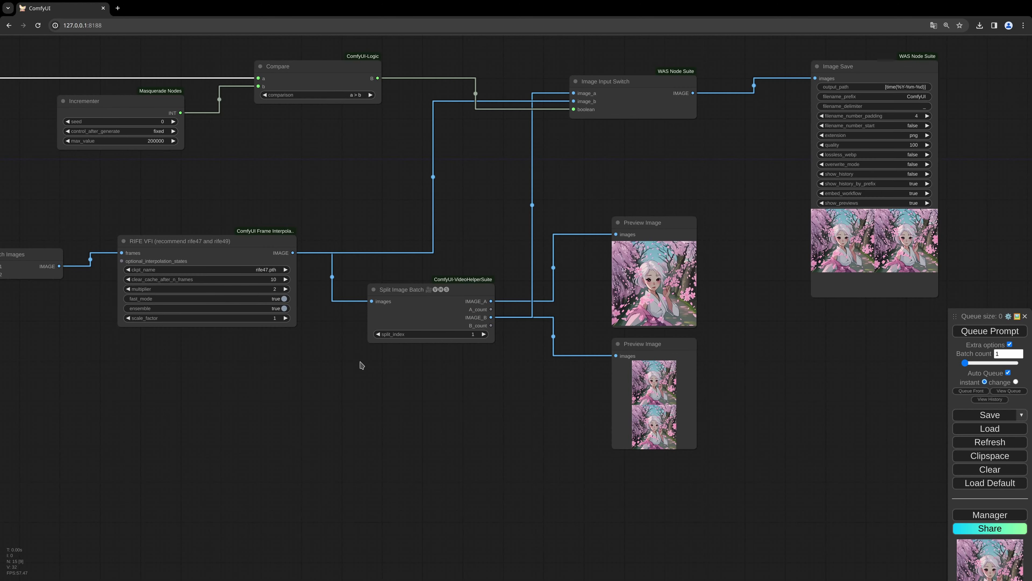
{"action": "key", "text": "super+f"}
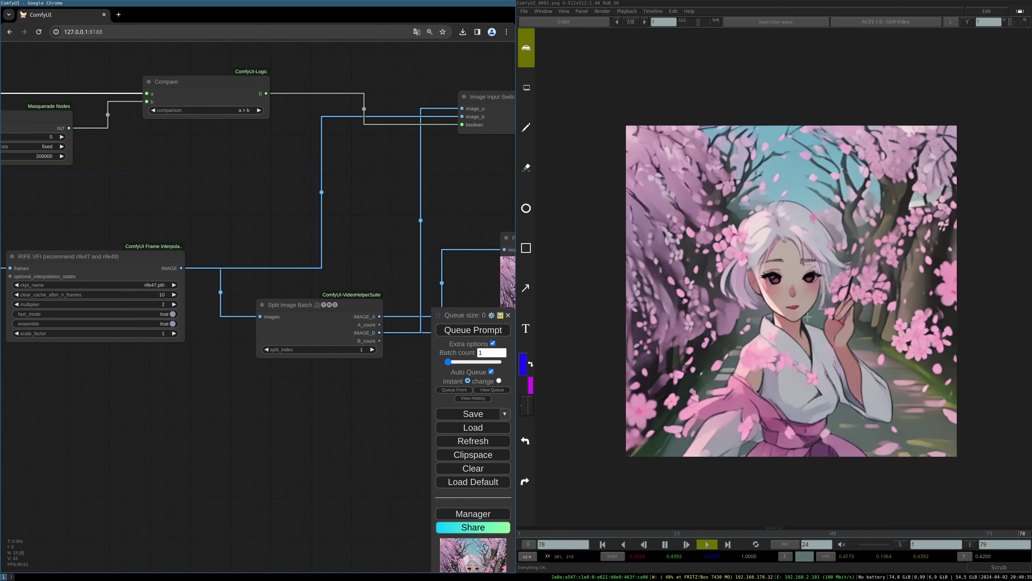
{"action": "key", "text": "super+f"}
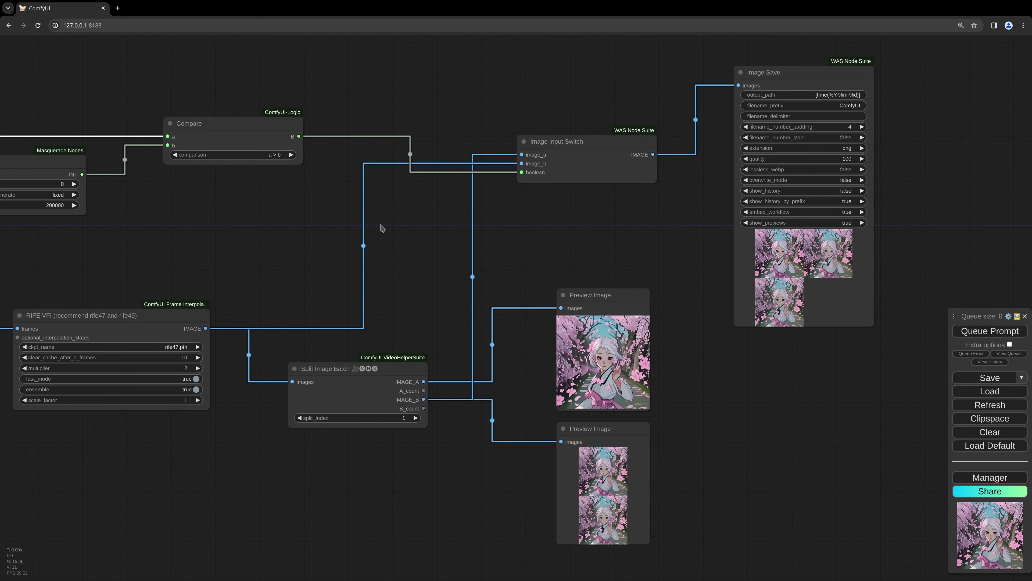
- Review the node chain from Compare and RIFE VFI back to the original Incrementer, Number Operation and Load Image Batch nodes
{"action": "left_click_drag", "start_coordinate": [414, 228], "coordinate": [427, 231]}
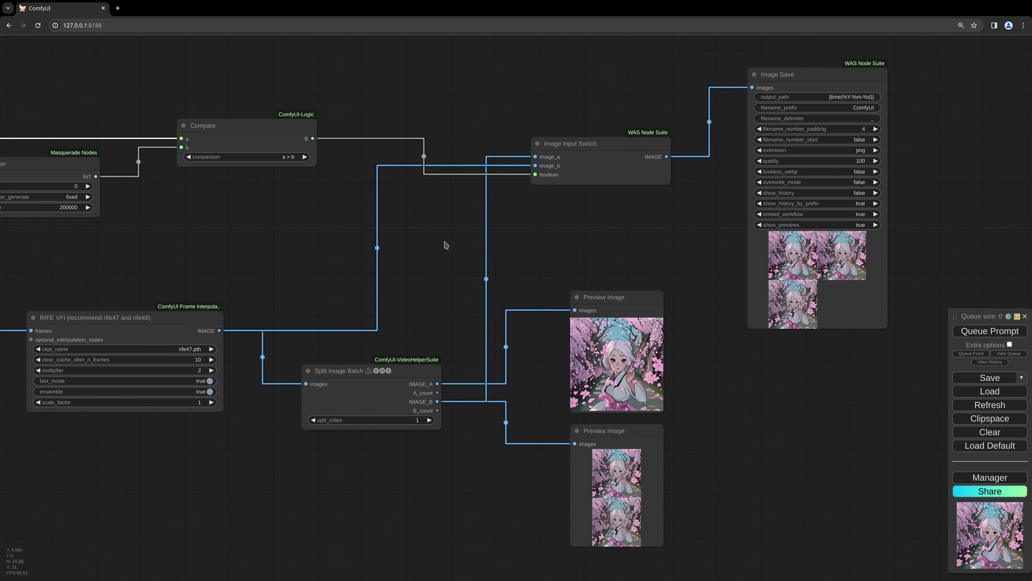
{"action": "left_click_drag", "start_coordinate": [448, 267], "coordinate": [349, 266]}
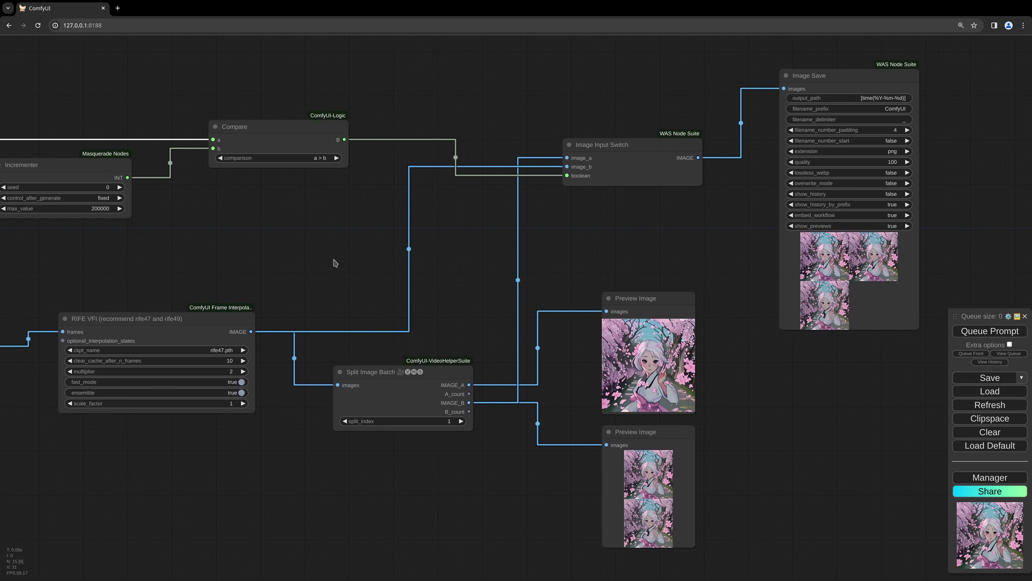
{"action": "left_click_drag", "start_coordinate": [231, 258], "coordinate": [449, 247]}
{"action": "left_click_drag", "start_coordinate": [92, 217], "coordinate": [573, 187]}
{"action": "left_click_drag", "start_coordinate": [345, 189], "coordinate": [558, 154]}
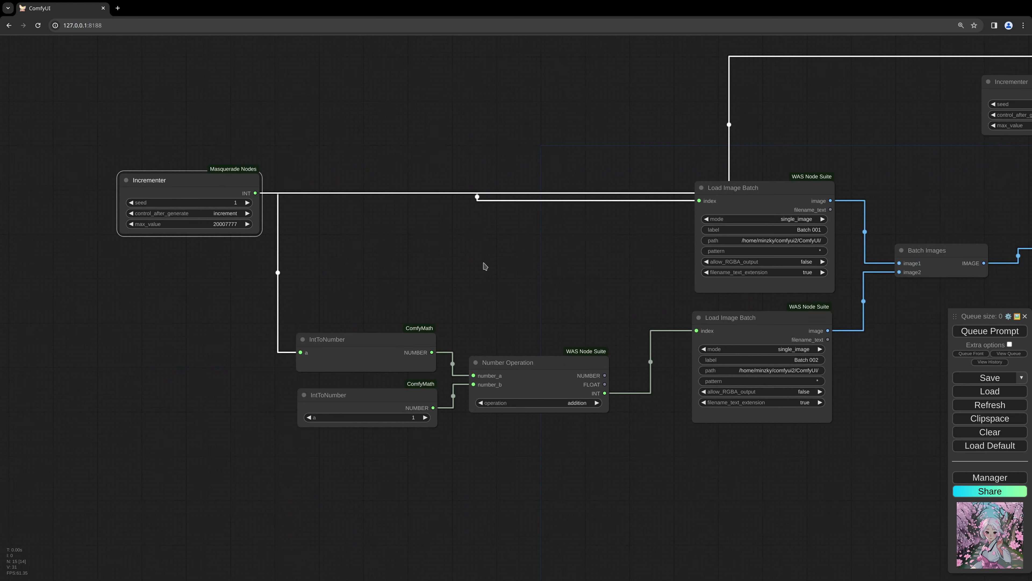
{"action": "left_click_drag", "start_coordinate": [483, 265], "coordinate": [197, 264]}
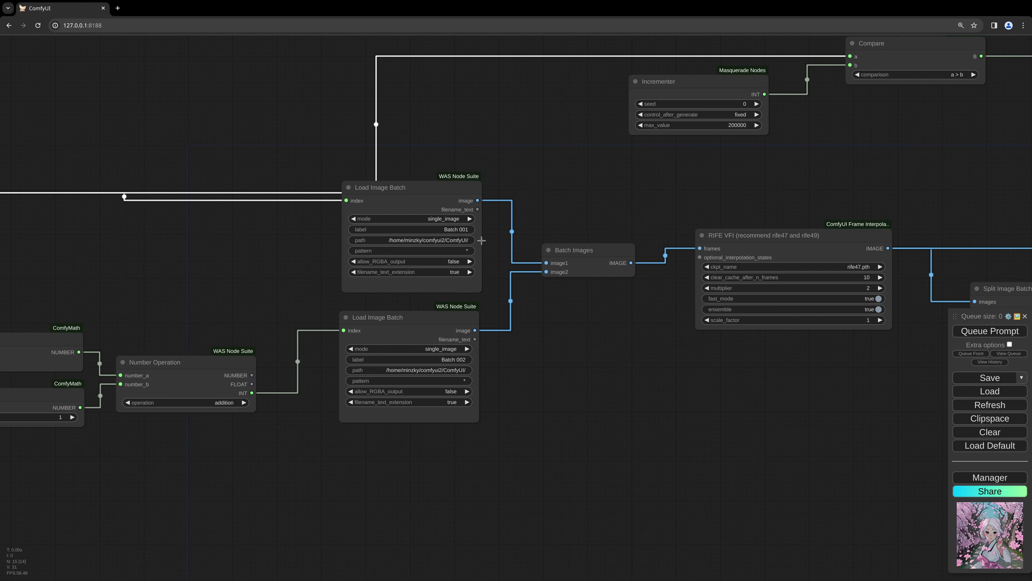
{"action": "left_click_drag", "start_coordinate": [530, 351], "coordinate": [546, 366]}
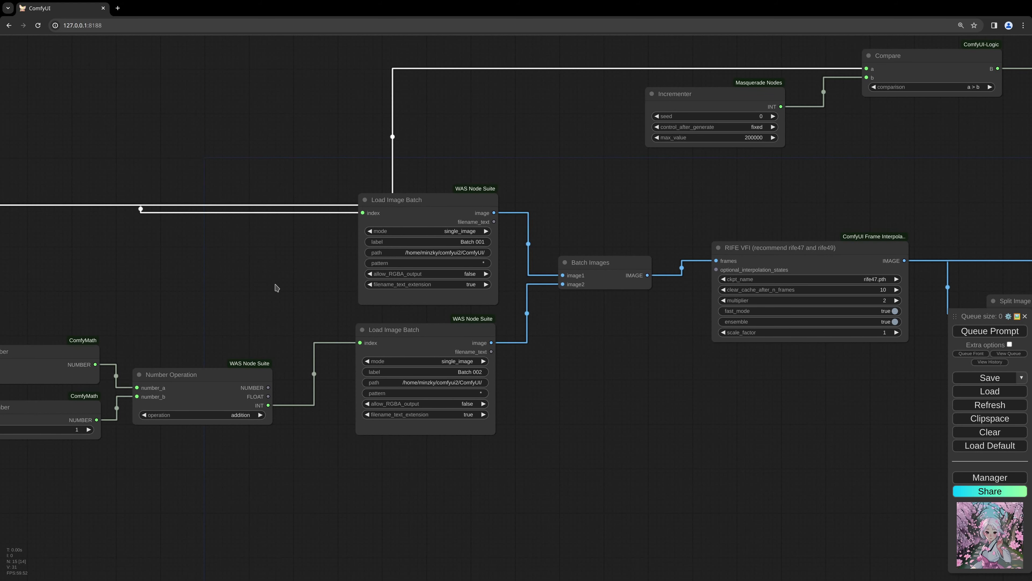
{"action": "left_click_drag", "start_coordinate": [345, 328], "coordinate": [389, 328]}
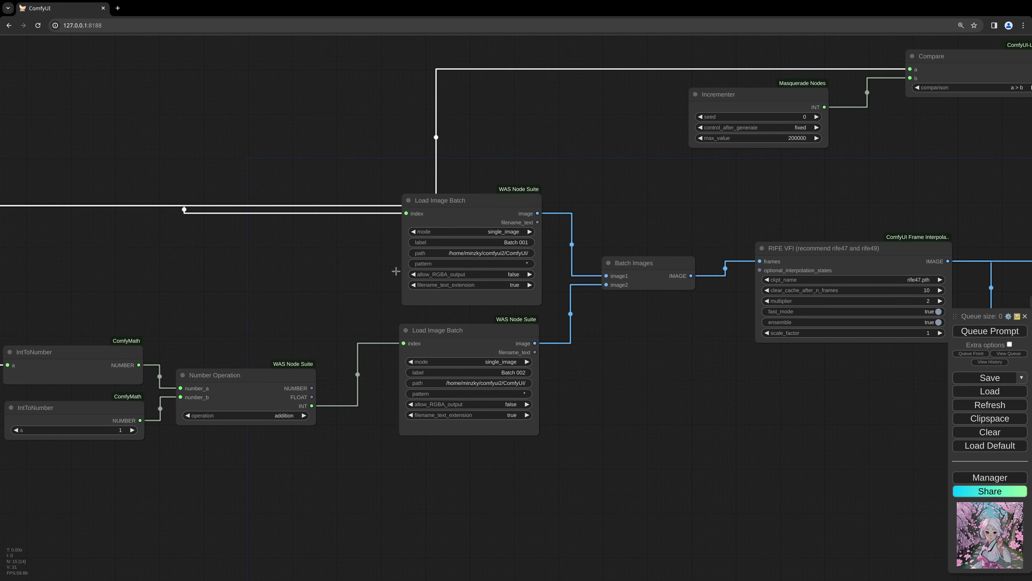
- Set the original Incrementer's seed back to 0 for a fresh run
{"action": "left_click_drag", "start_coordinate": [220, 273], "coordinate": [589, 279]}
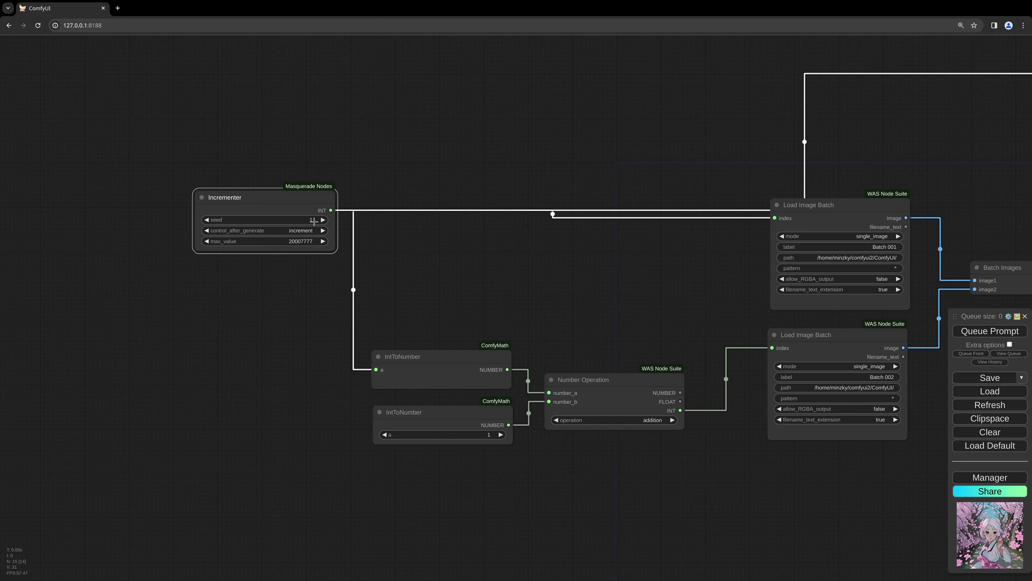
{"action": "left_click", "coordinate": [313, 220]}
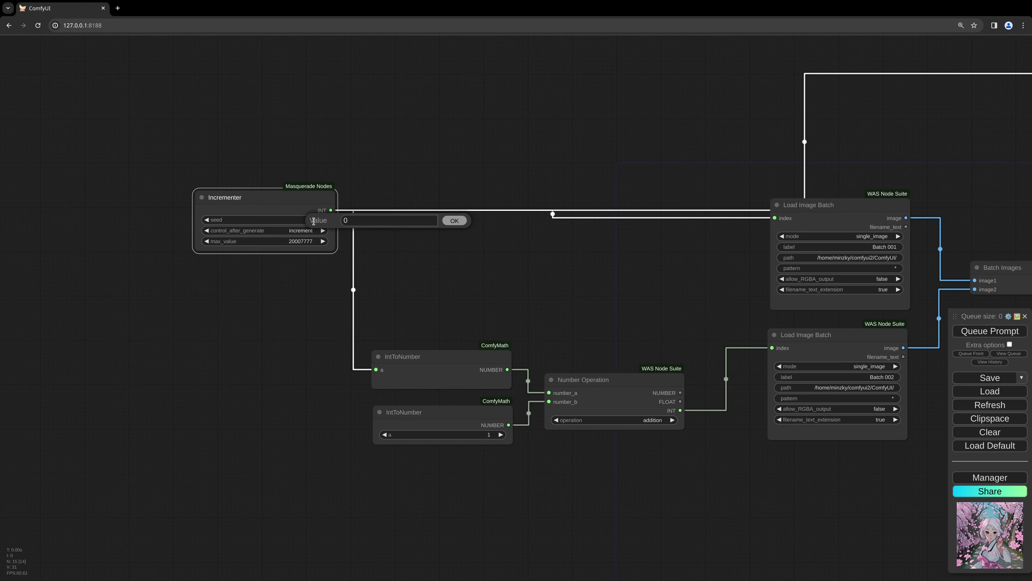
{"action": "key", "text": "Return"}
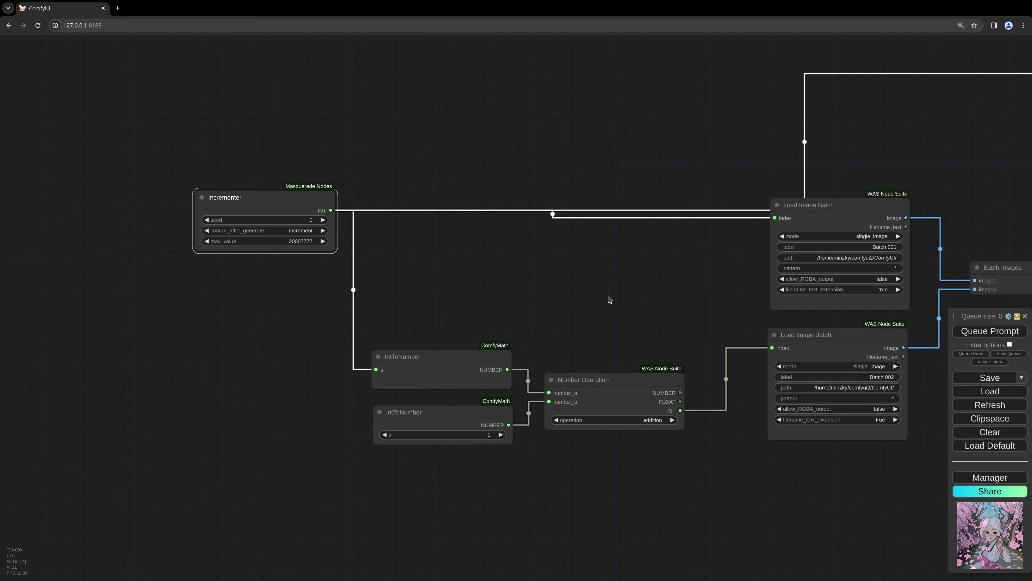
- Move the Image Save node slightly lower and farther away from the Image Input Switch
{"action": "left_click_drag", "start_coordinate": [618, 301], "coordinate": [345, 300]}
{"action": "left_click_drag", "start_coordinate": [841, 280], "coordinate": [441, 280]}
{"action": "left_click_drag", "start_coordinate": [853, 203], "coordinate": [455, 243]}
{"action": "left_click_drag", "start_coordinate": [951, 228], "coordinate": [650, 248]}
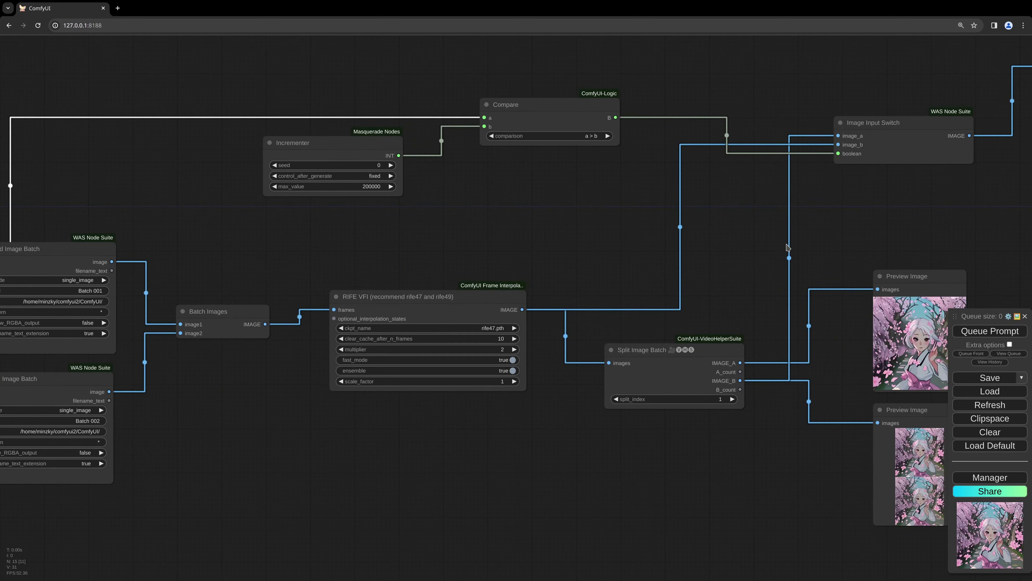
{"action": "left_click_drag", "start_coordinate": [789, 248], "coordinate": [517, 263]}
{"action": "left_click_drag", "start_coordinate": [623, 262], "coordinate": [762, 245]}
{"action": "left_click_drag", "start_coordinate": [688, 259], "coordinate": [544, 276]}
{"action": "left_click_drag", "start_coordinate": [719, 139], "coordinate": [704, 183]}
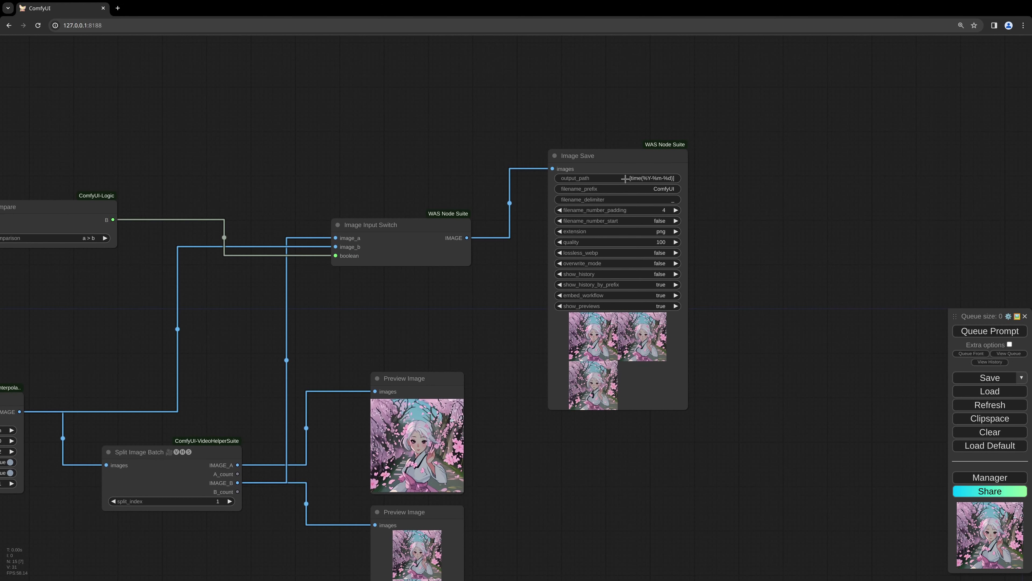
{"action": "left_click_drag", "start_coordinate": [658, 155], "coordinate": [695, 217]}
{"action": "left_click_drag", "start_coordinate": [787, 287], "coordinate": [782, 261]}
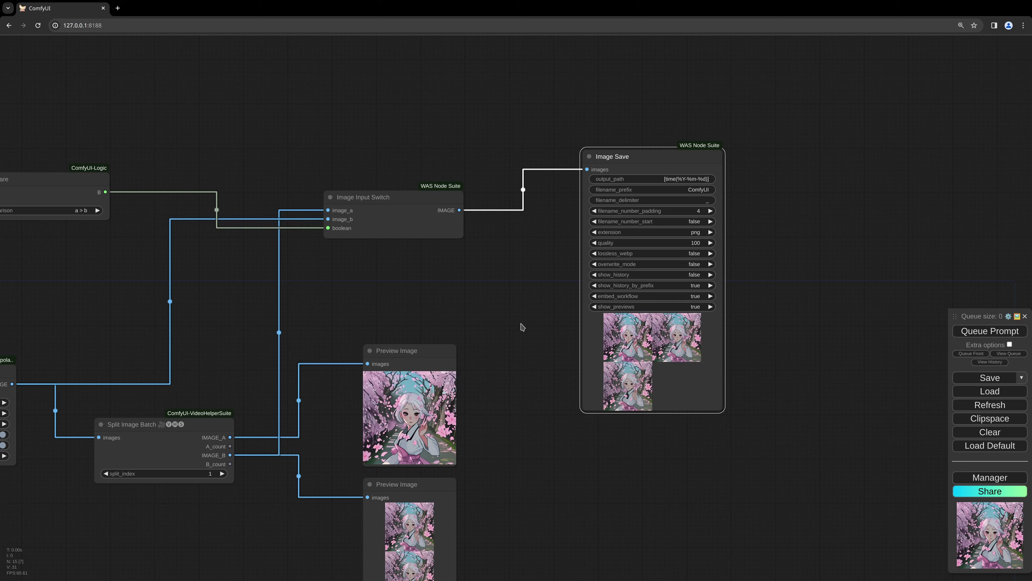
{"action": "mouse_move", "coordinate": [523, 327]}
{"action": "left_mouse_down"}
{"action": "mouse_move", "coordinate": [551, 323]}
{"action": "mouse_move", "coordinate": [517, 343]}
{"action": "left_mouse_up"}
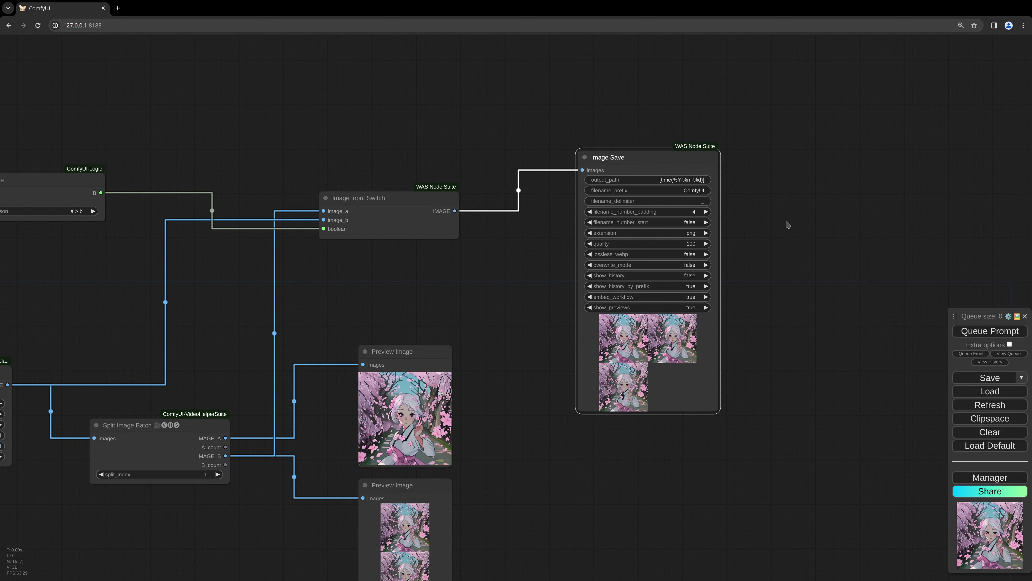